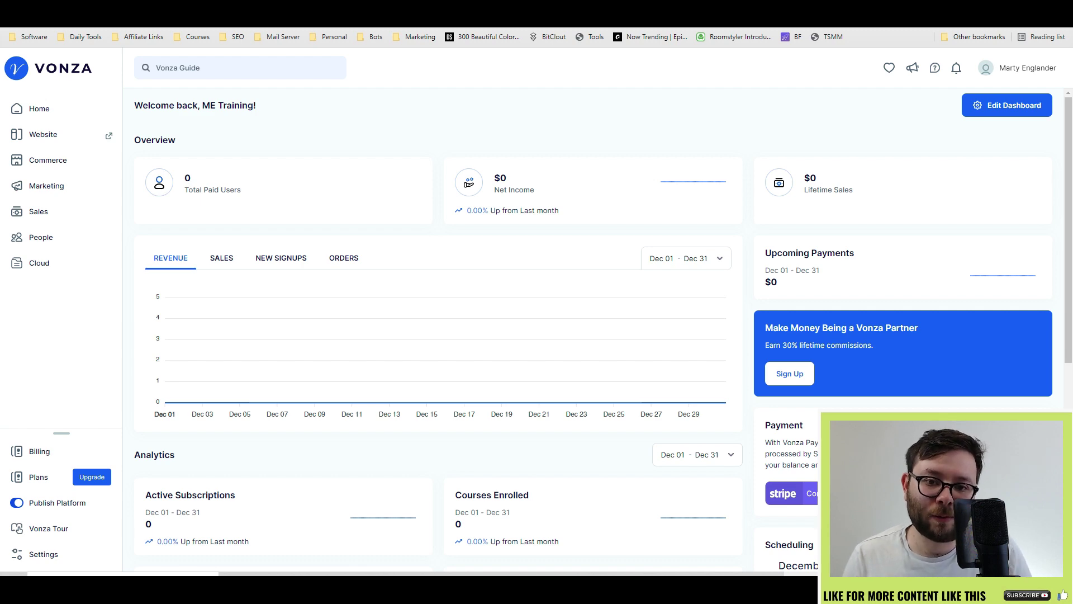
# Switch the dashboard chart to New Signups, then to Orders
pyautogui.click(746, 130)
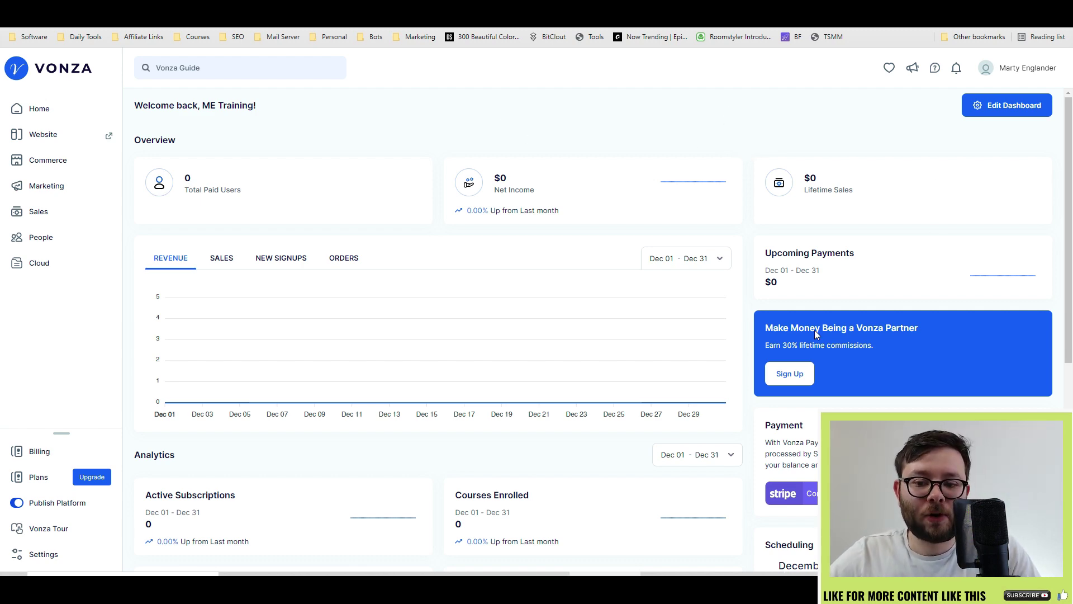
pyautogui.scroll(-2, 814, 330)
pyautogui.scroll(2, 846, 219)
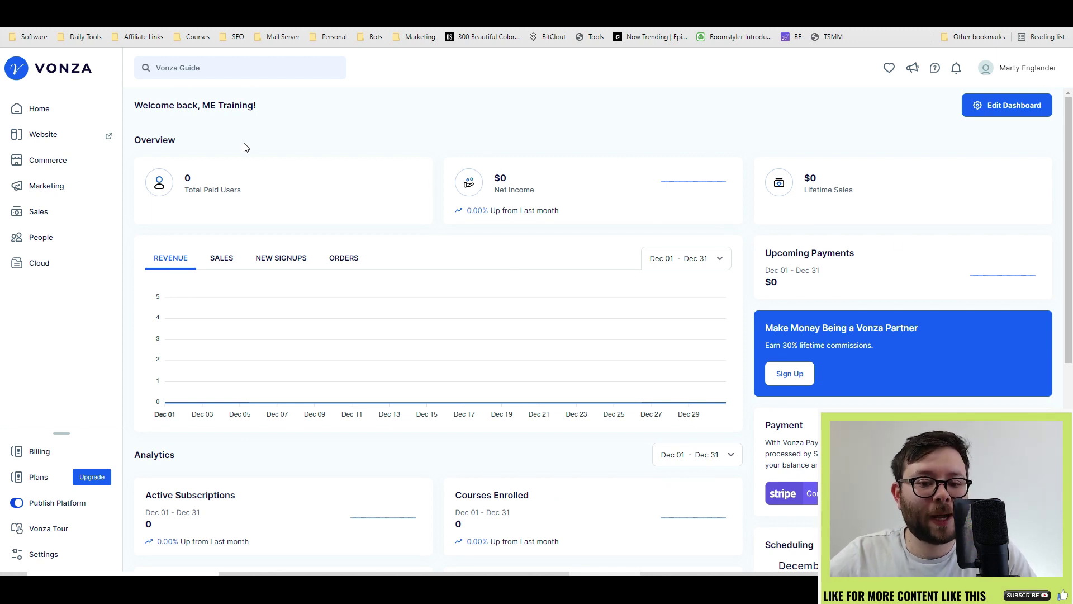
pyautogui.scroll(-1, 307, 168)
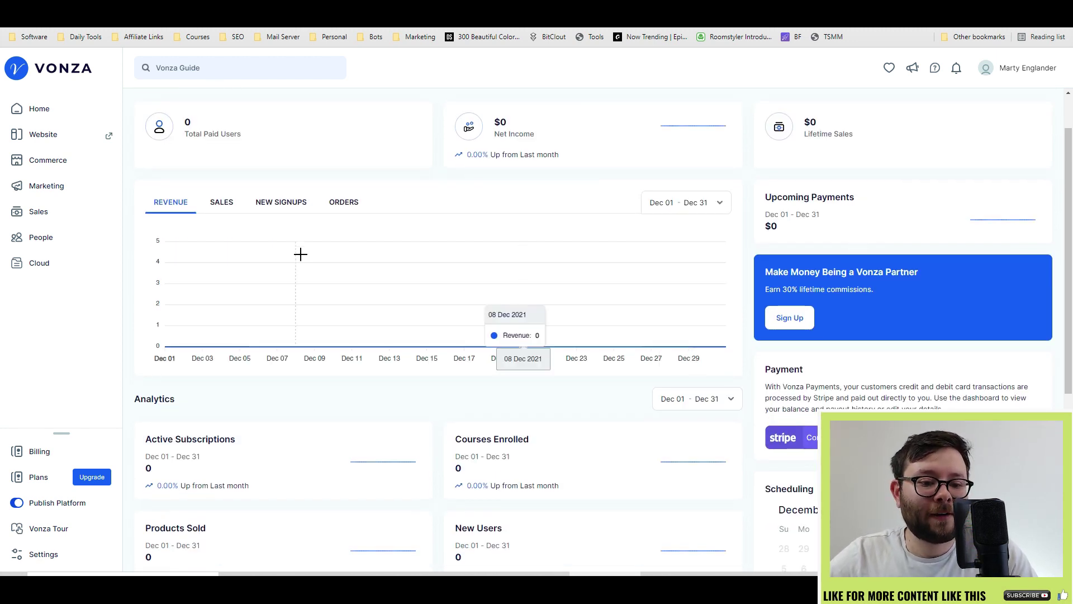
pyautogui.click(291, 205)
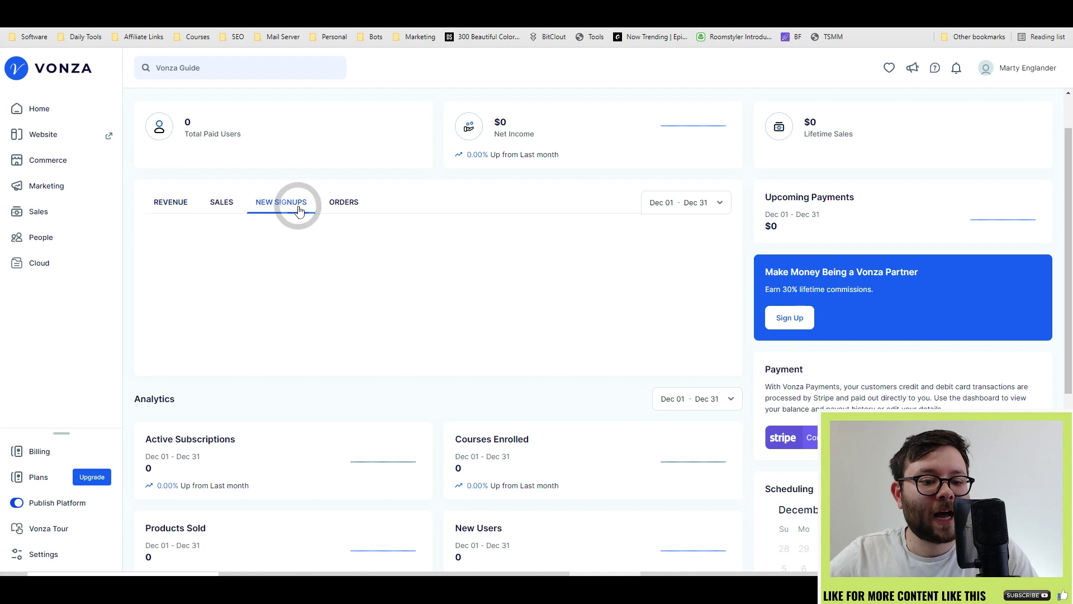
pyautogui.click(343, 208)
# Check the Dec 01 – Dec 31 date-range picker and scroll through the Analytics cards
pyautogui.click(690, 205)
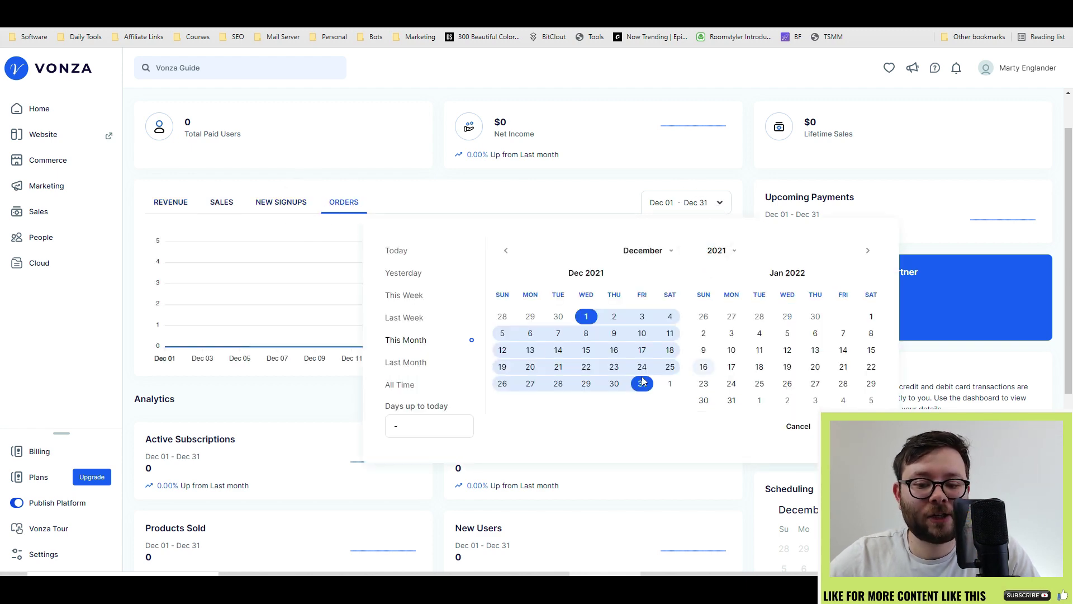
pyautogui.click(221, 388)
pyautogui.scroll(-4, 311, 391)
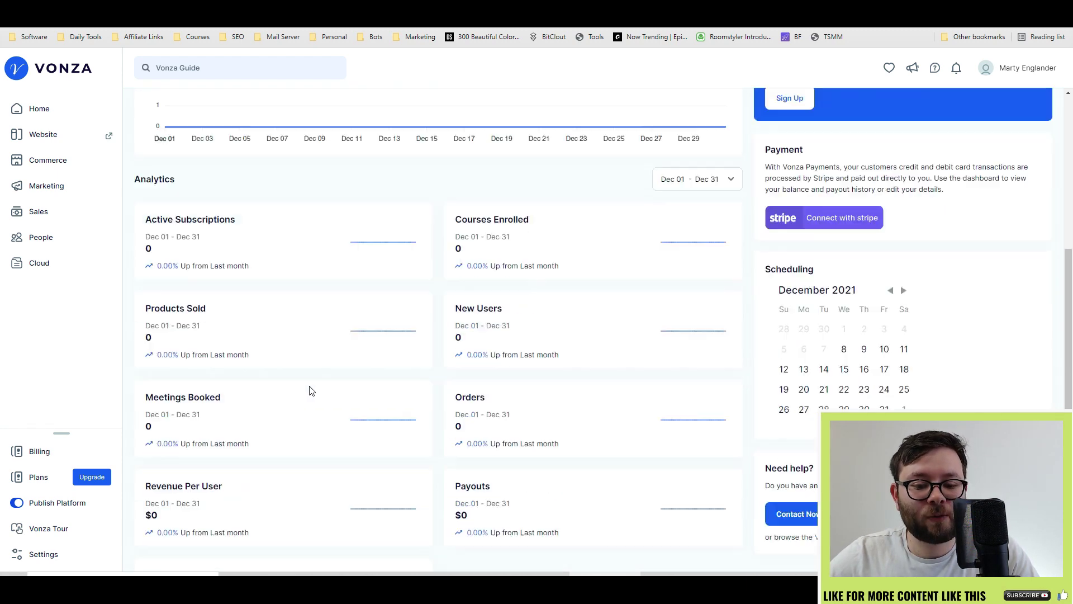
pyautogui.scroll(-1, 311, 390)
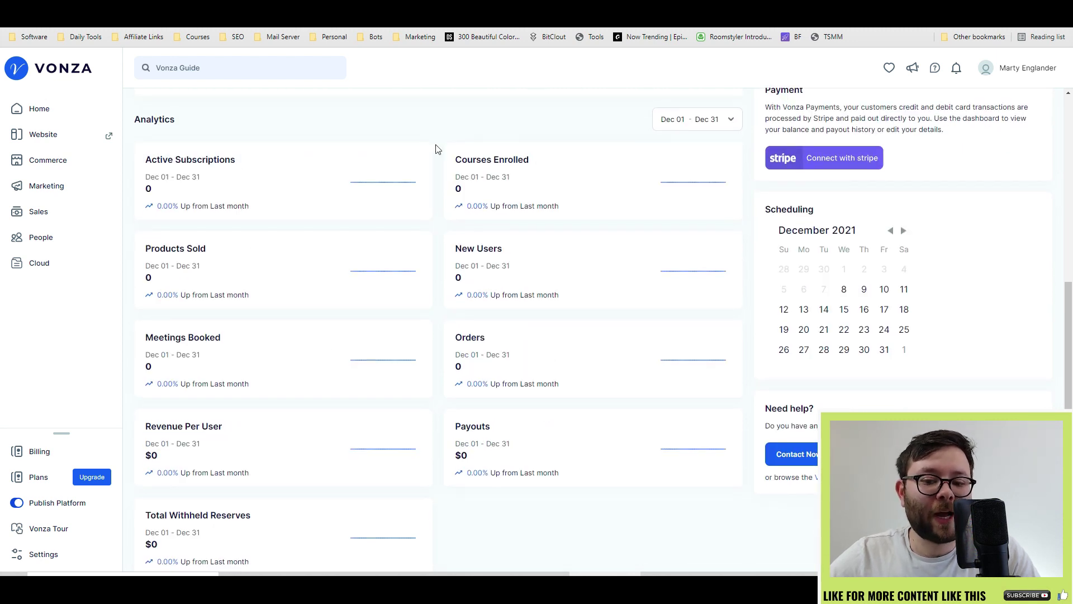
pyautogui.scroll(-1, 541, 159)
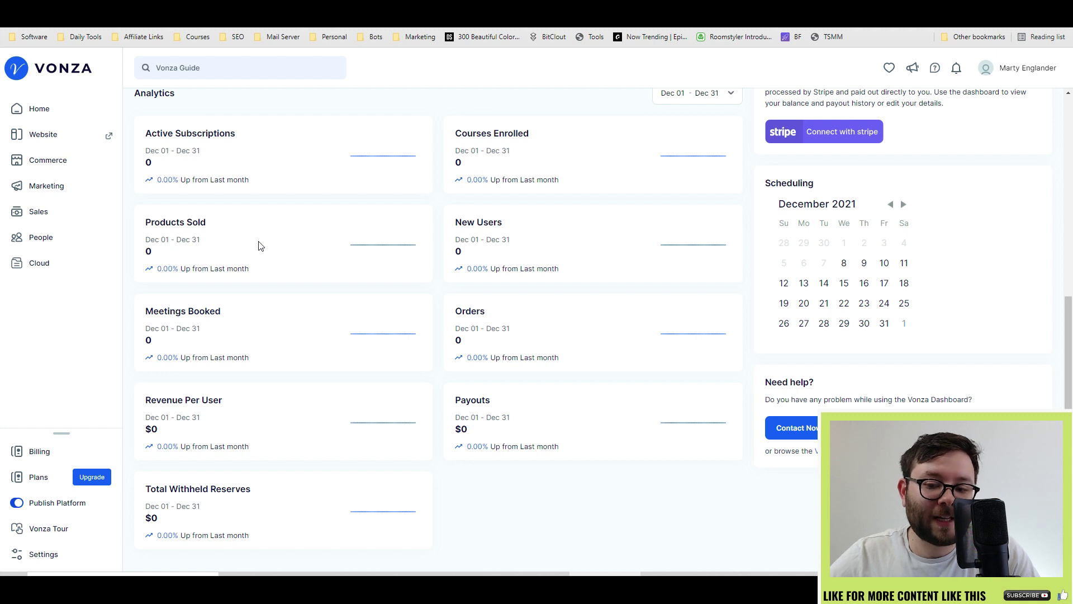
pyautogui.scroll(3, 882, 328)
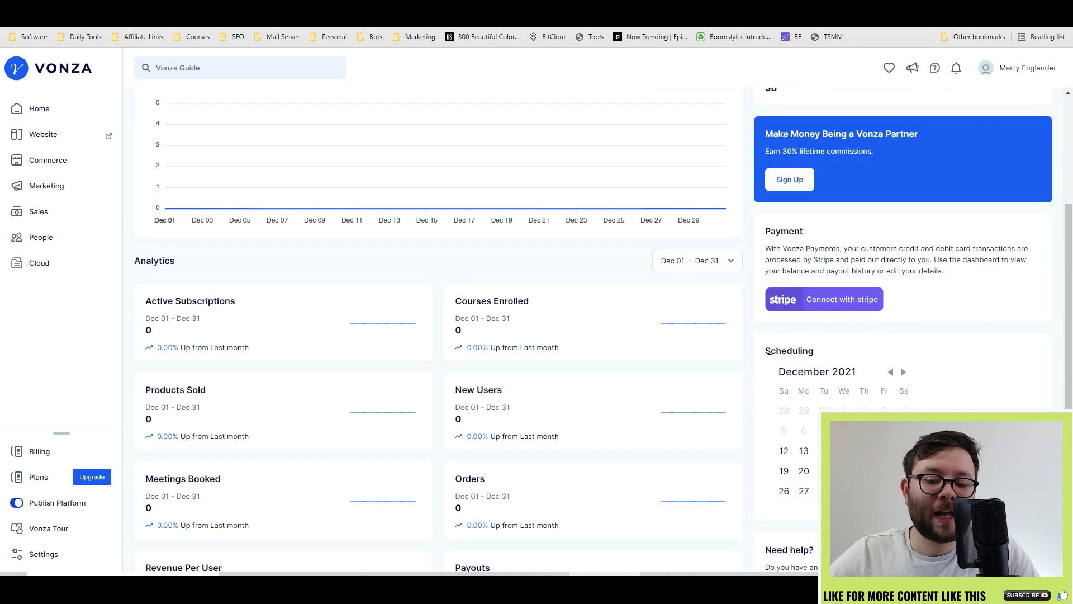
pyautogui.scroll(1, 710, 364)
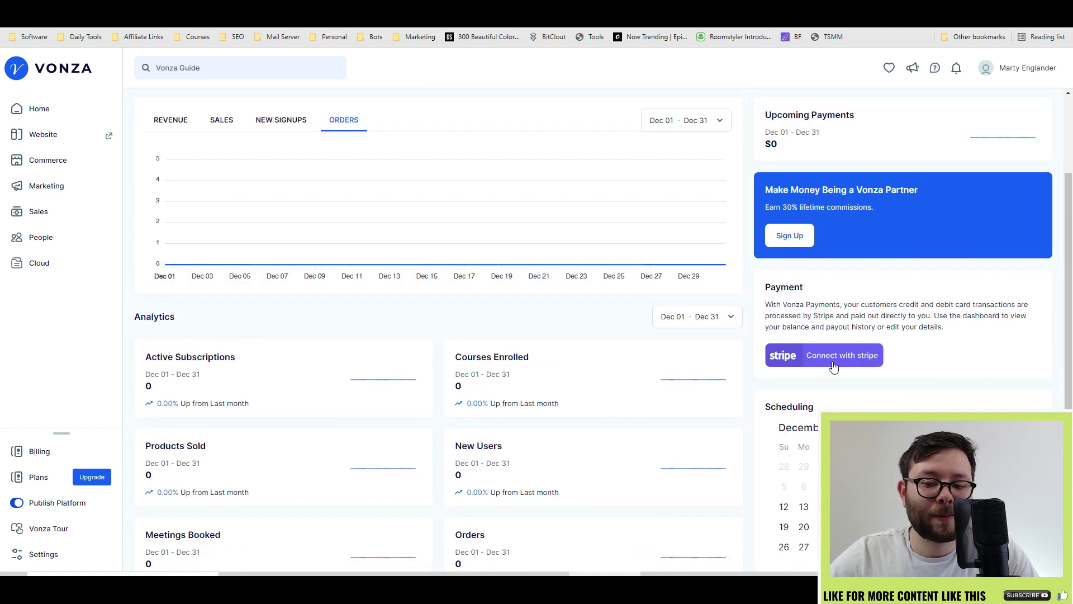
pyautogui.scroll(3, 1043, 155)
pyautogui.click(1023, 109)
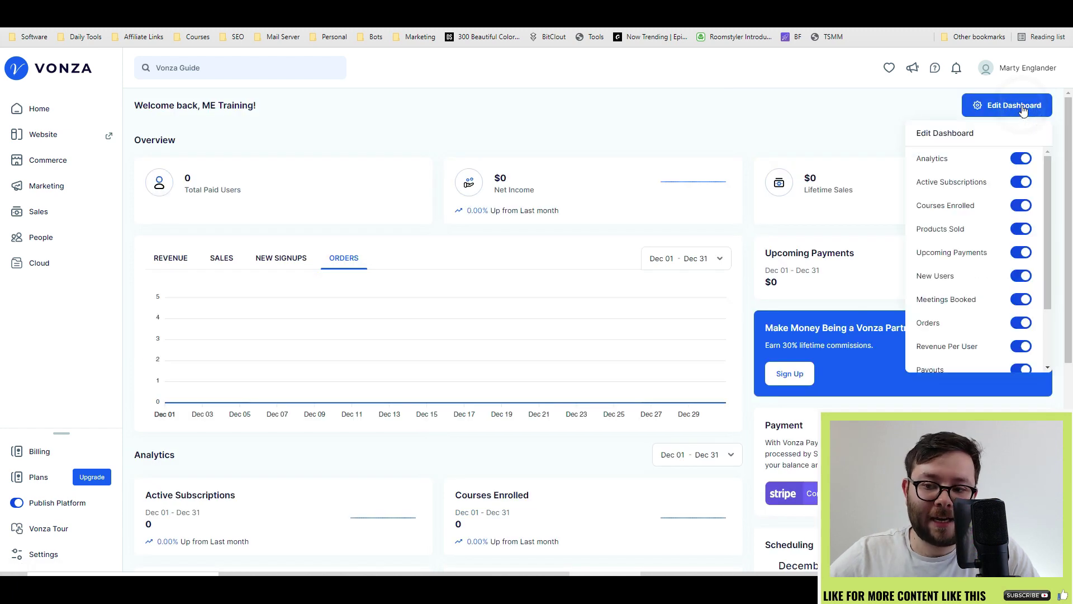
pyautogui.scroll(-5, 1021, 180)
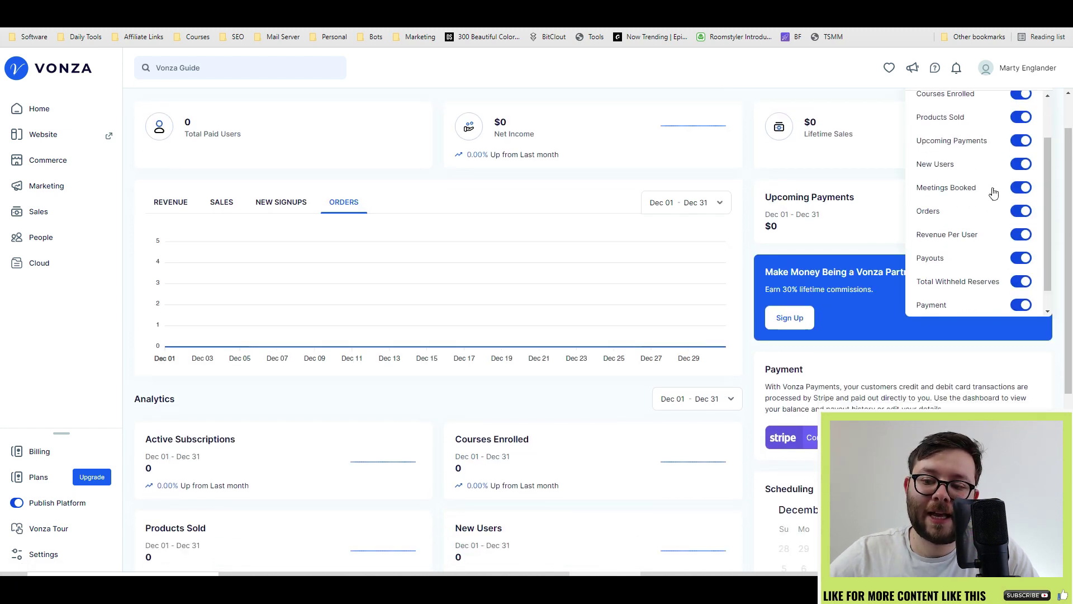
pyautogui.scroll(1, 994, 204)
pyautogui.click(1021, 196)
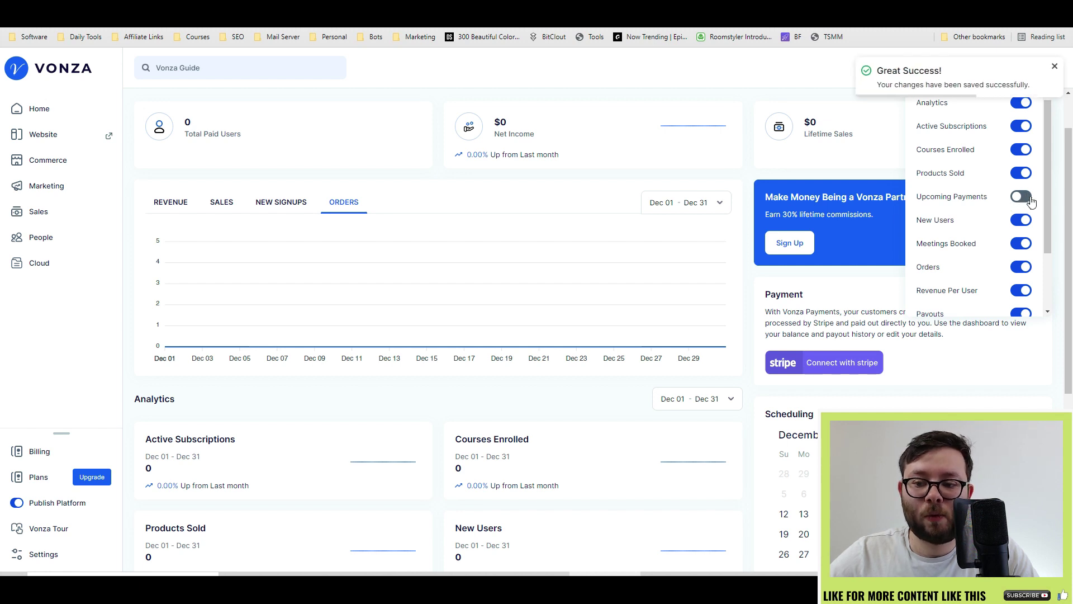
pyautogui.click(1022, 197)
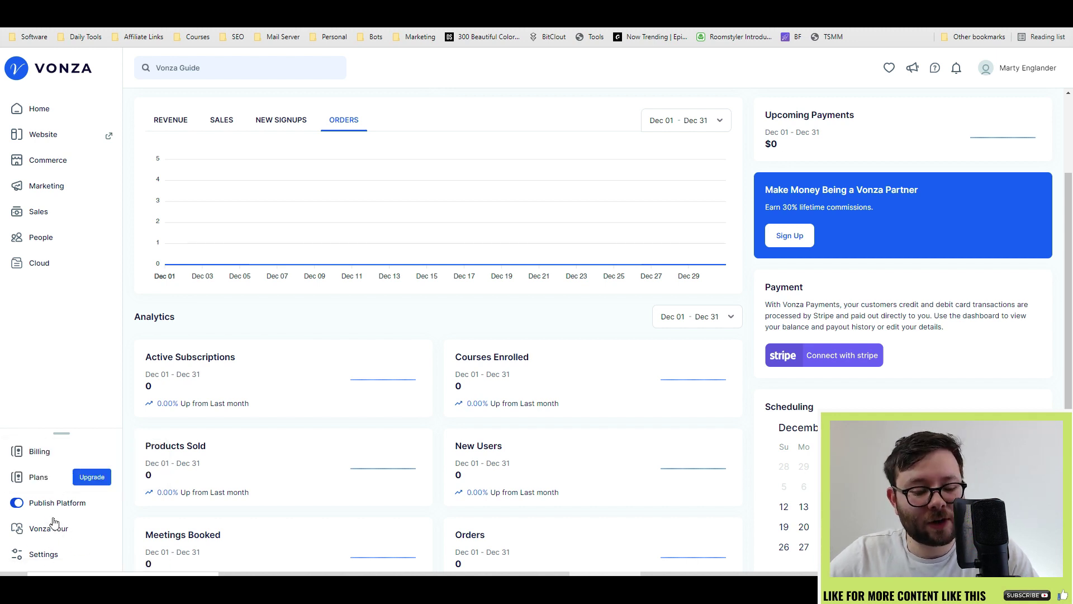
# Page through every Vonza Tour slide, return to the dashboard, and expand the Website menu
pyautogui.click(45, 528)
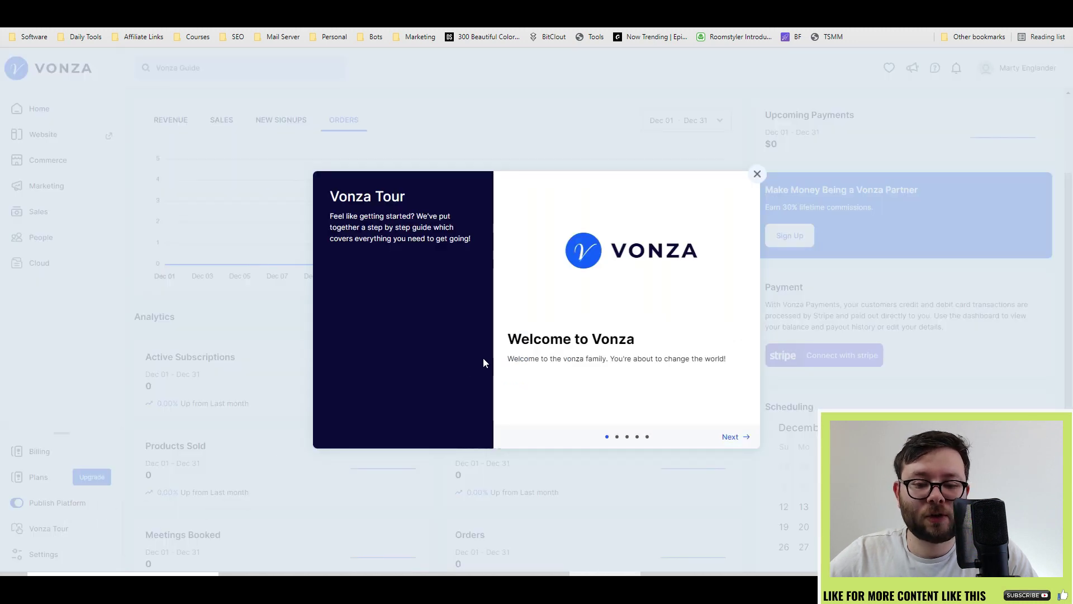
pyautogui.click(726, 437)
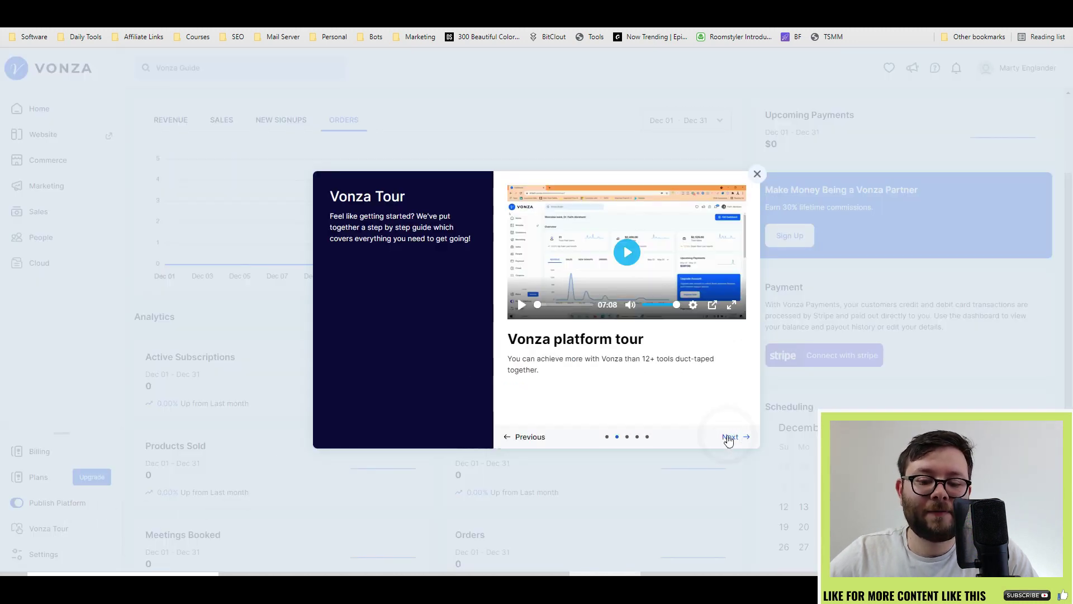
pyautogui.click(728, 437)
pyautogui.click(733, 440)
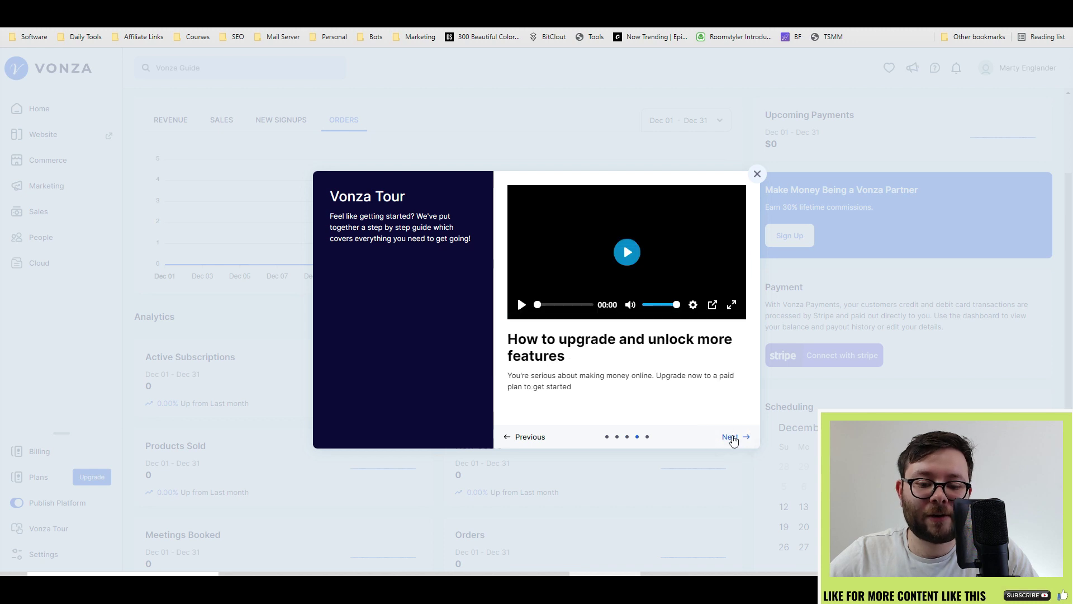
pyautogui.click(735, 438)
pyautogui.click(741, 438)
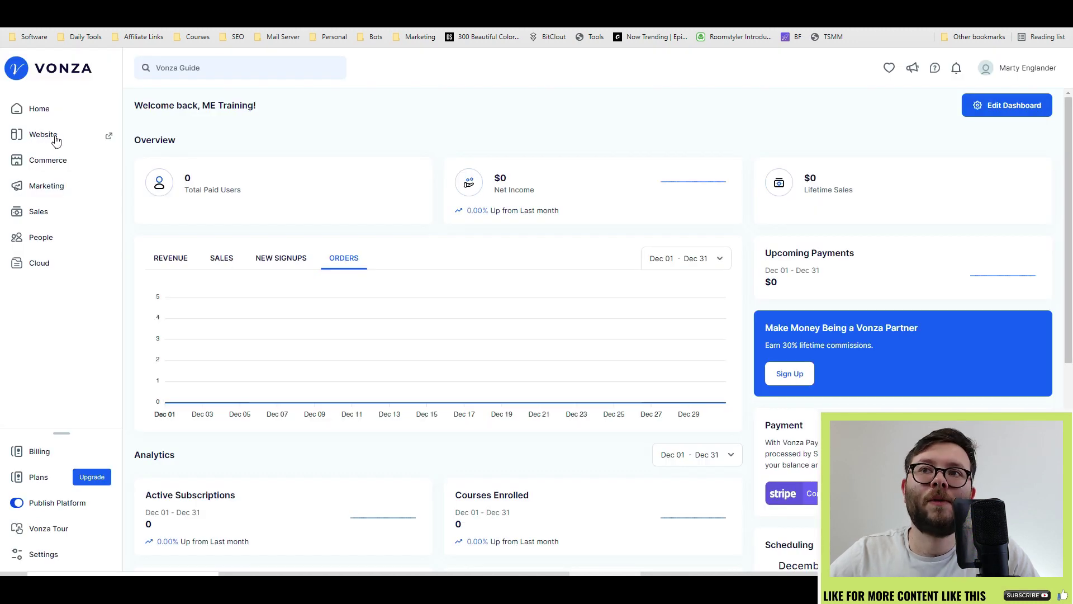
pyautogui.click(52, 138)
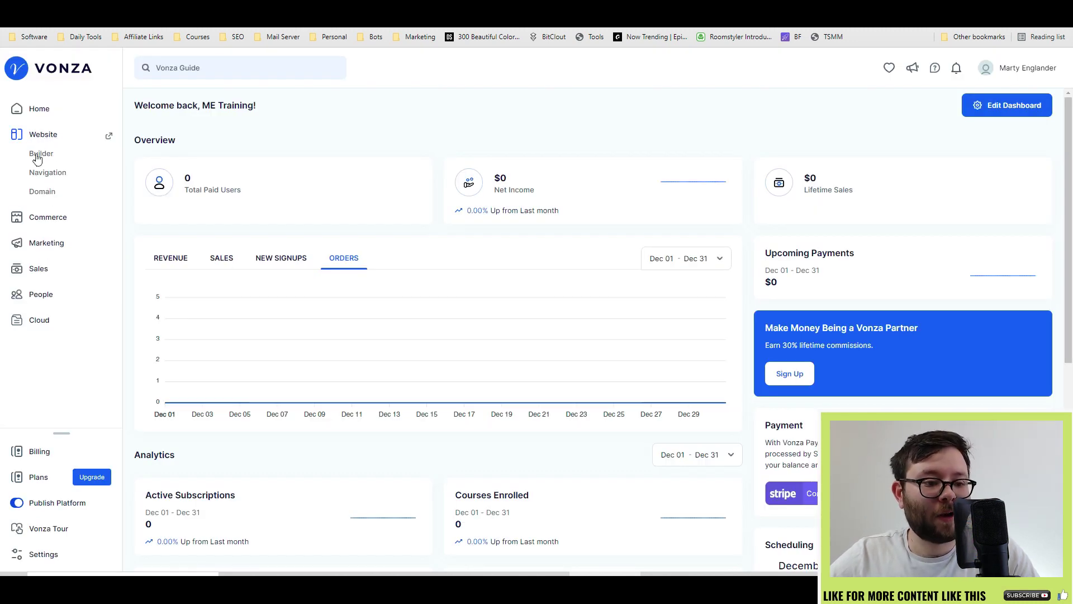
# In the Builder, change the Hero Header heading to 'Courses for you!' and request its deletion
pyautogui.click(42, 154)
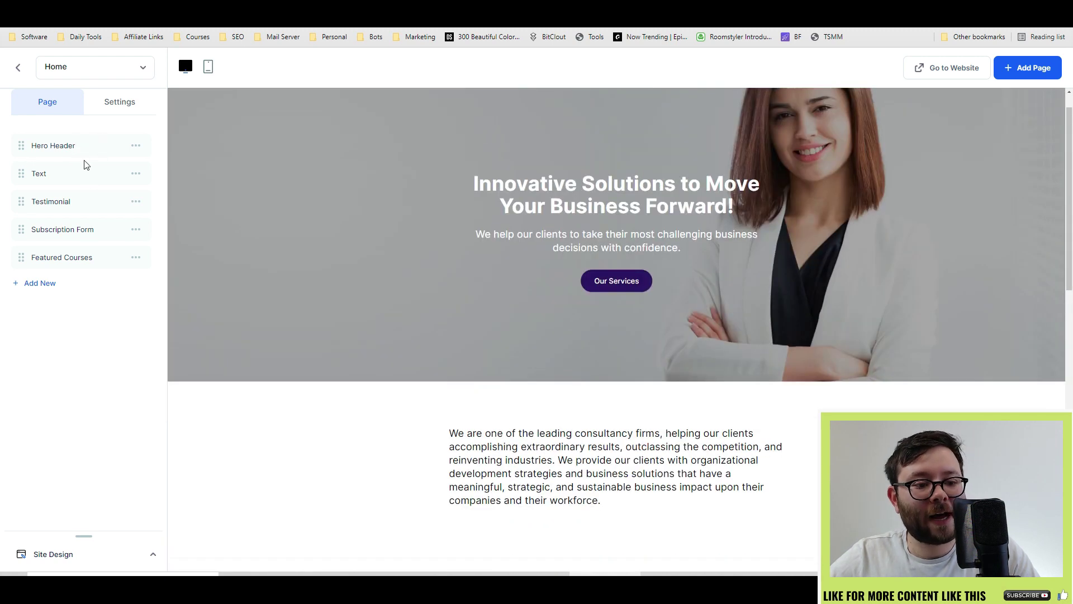
pyautogui.moveTo(77, 183)
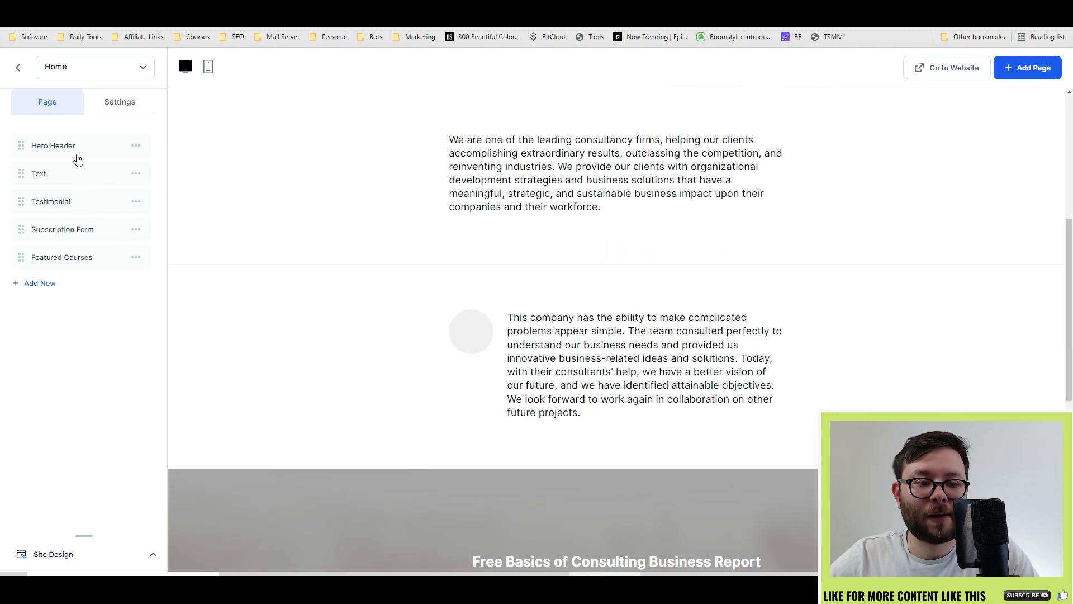
pyautogui.click(75, 149)
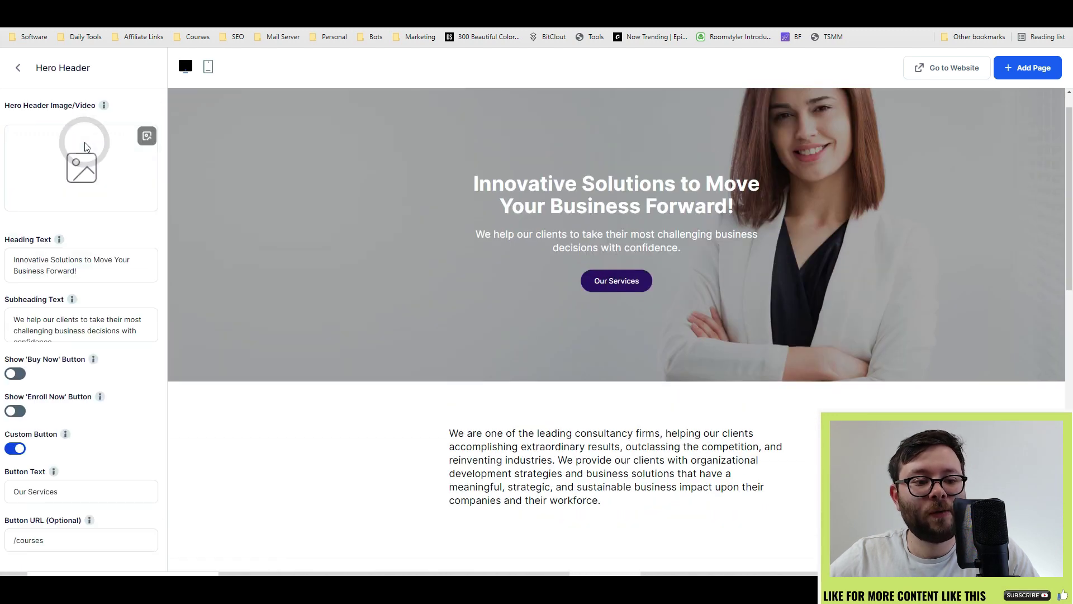
pyautogui.scroll(-1, 99, 275)
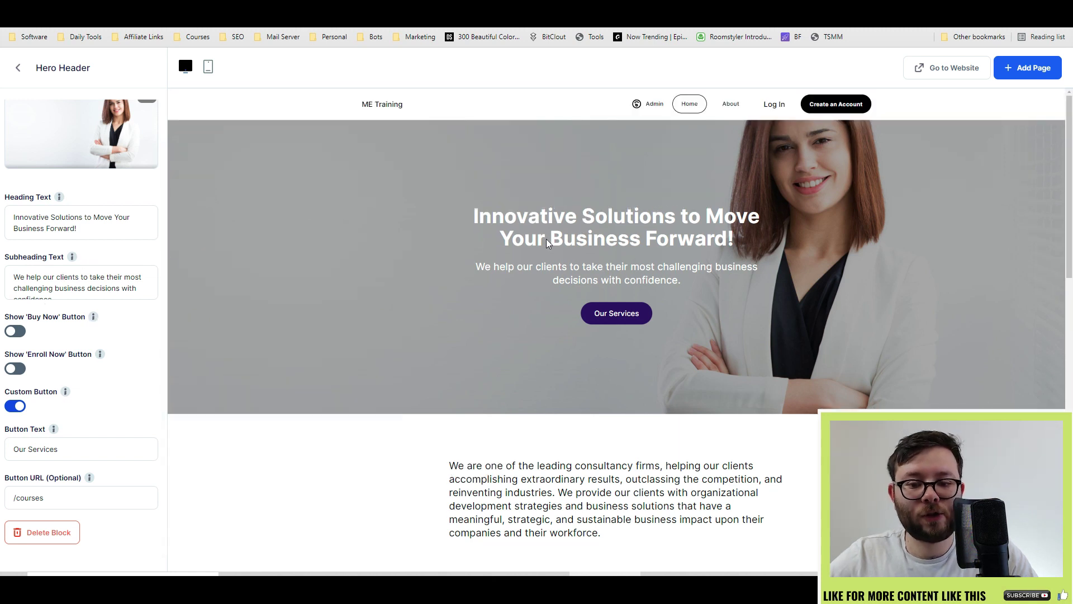
pyautogui.tripleClick(72, 219)
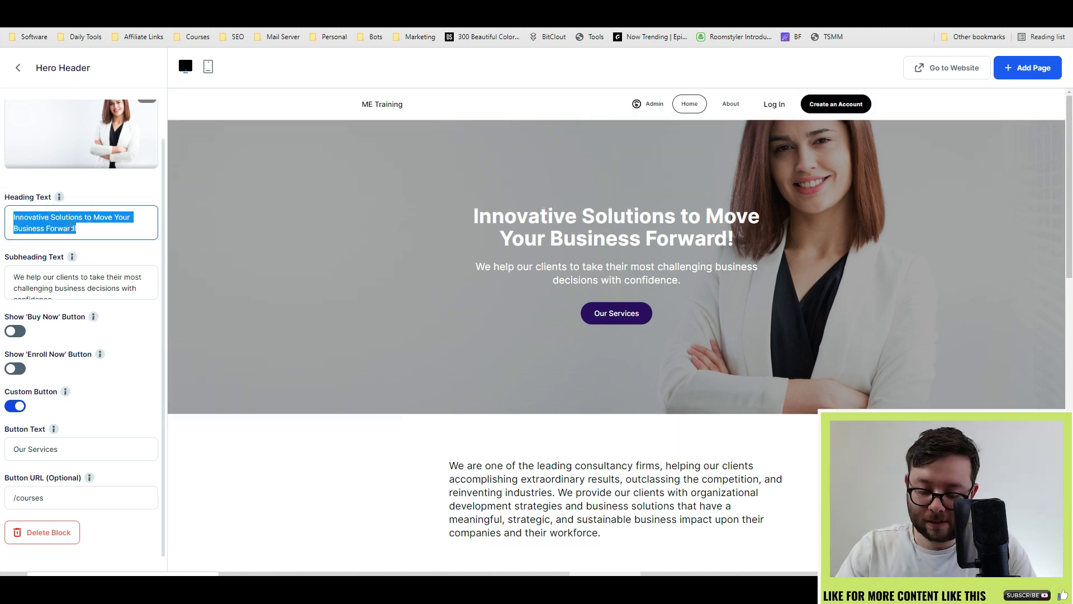
pyautogui.write('Courses')
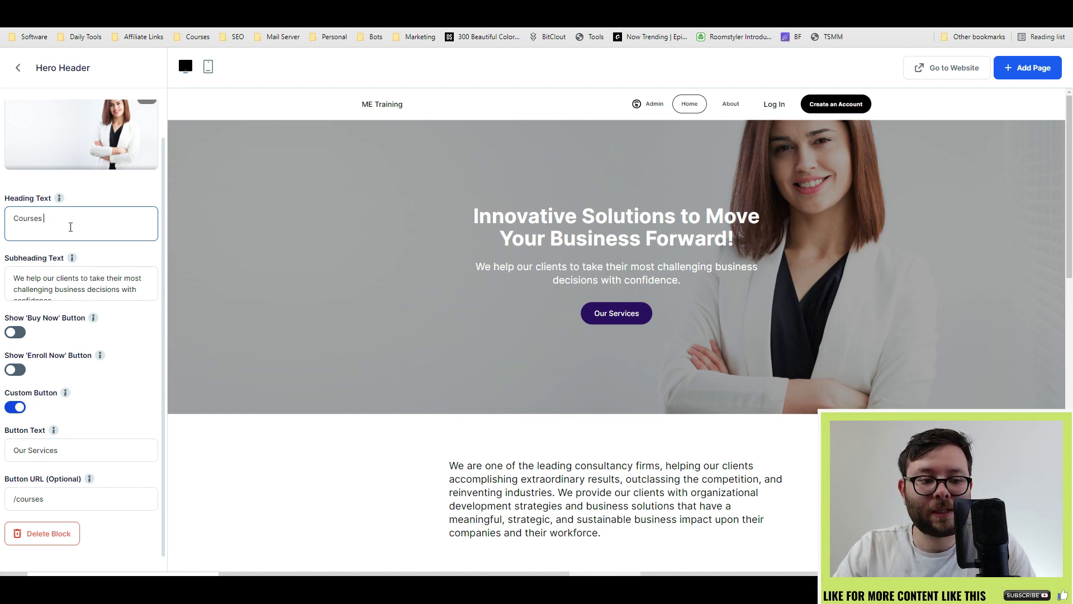
pyautogui.write(' for you!')
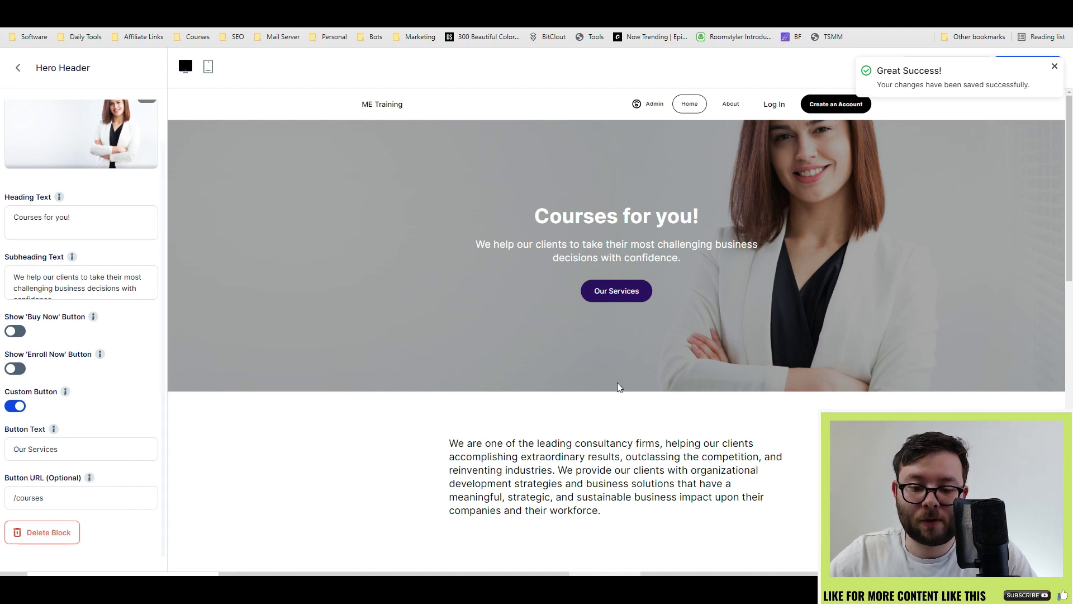
pyautogui.click(35, 532)
# Confirm deleting the old Hero Header and add a new Hero Header block
pyautogui.click(420, 206)
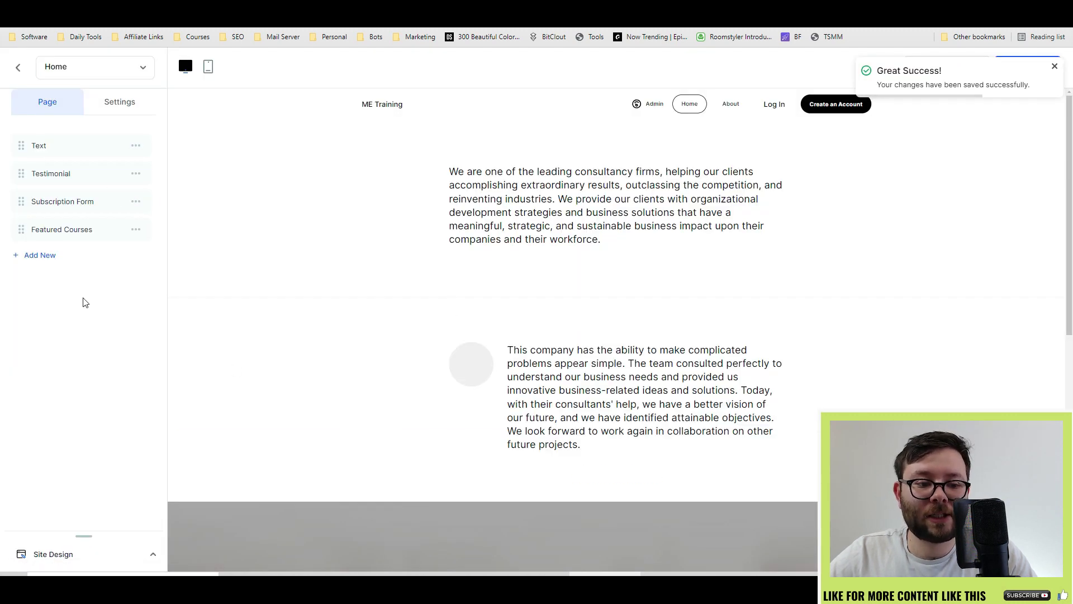
pyautogui.click(33, 258)
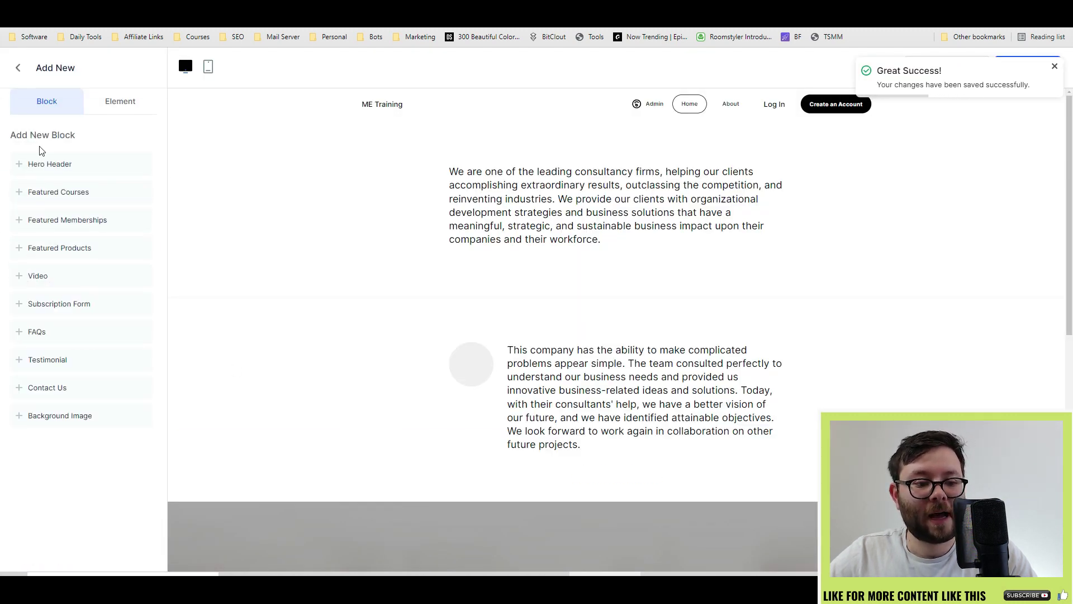
pyautogui.click(127, 110)
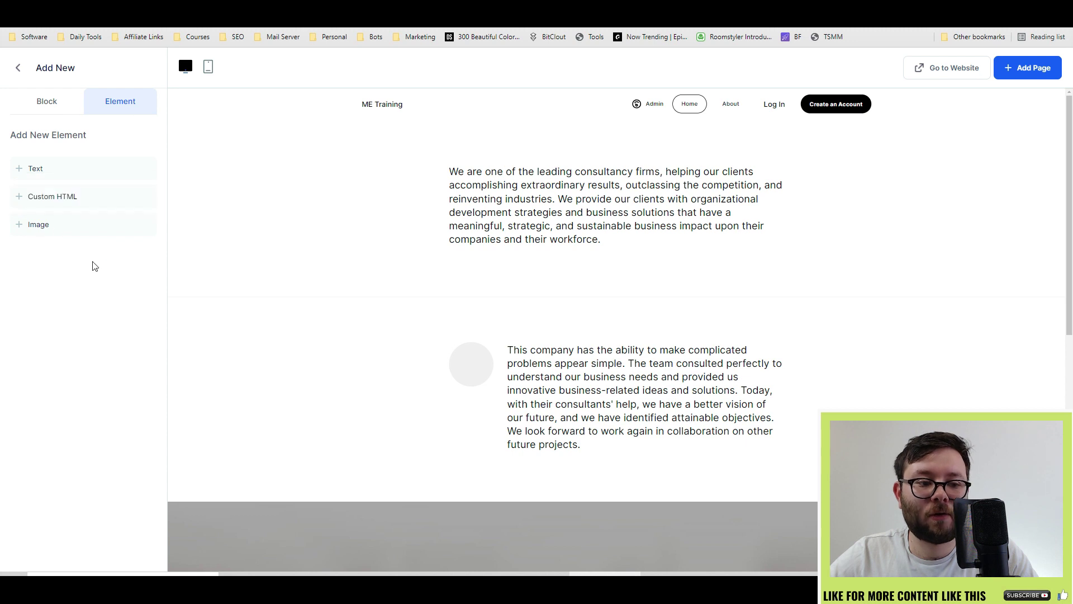
pyautogui.click(59, 103)
pyautogui.click(52, 169)
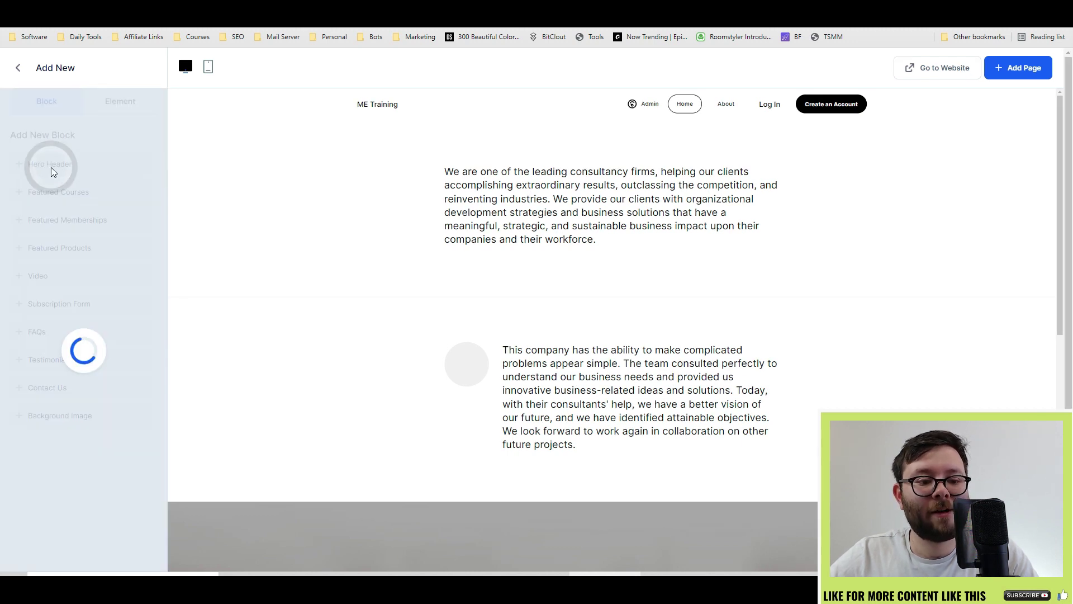
# Upload the YTMarketer thumbnail as the hero background and move the block to the top
pyautogui.click(122, 168)
pyautogui.click(501, 301)
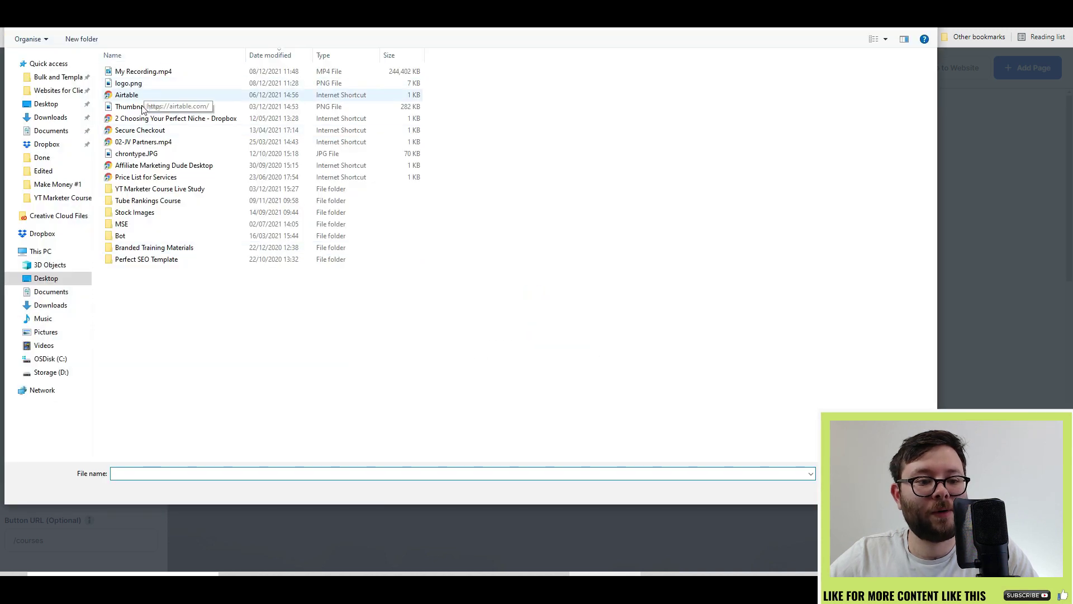
pyautogui.doubleClick(140, 107)
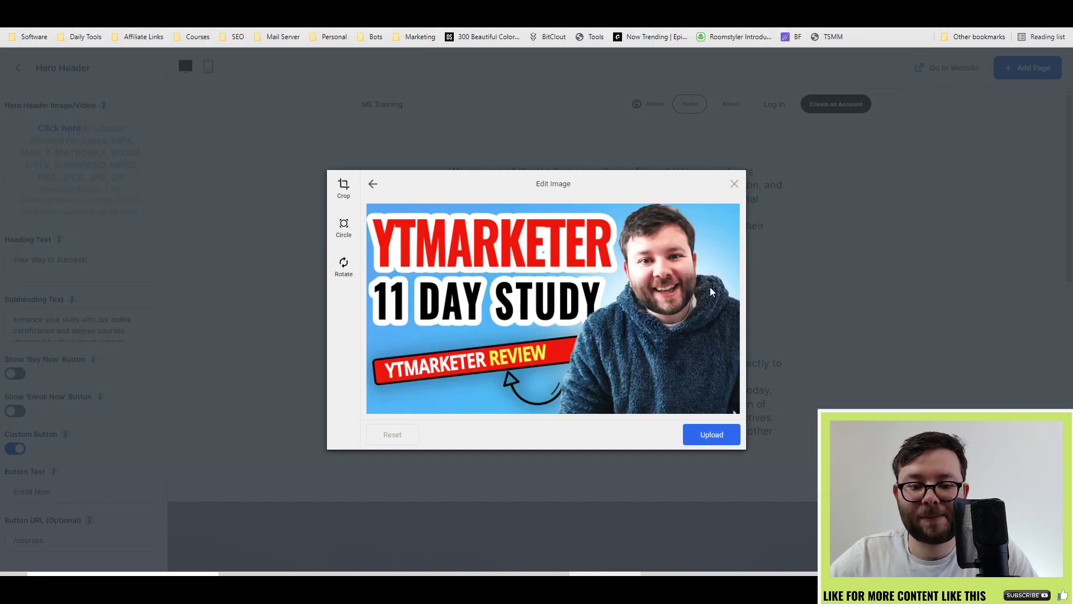
pyautogui.click(714, 436)
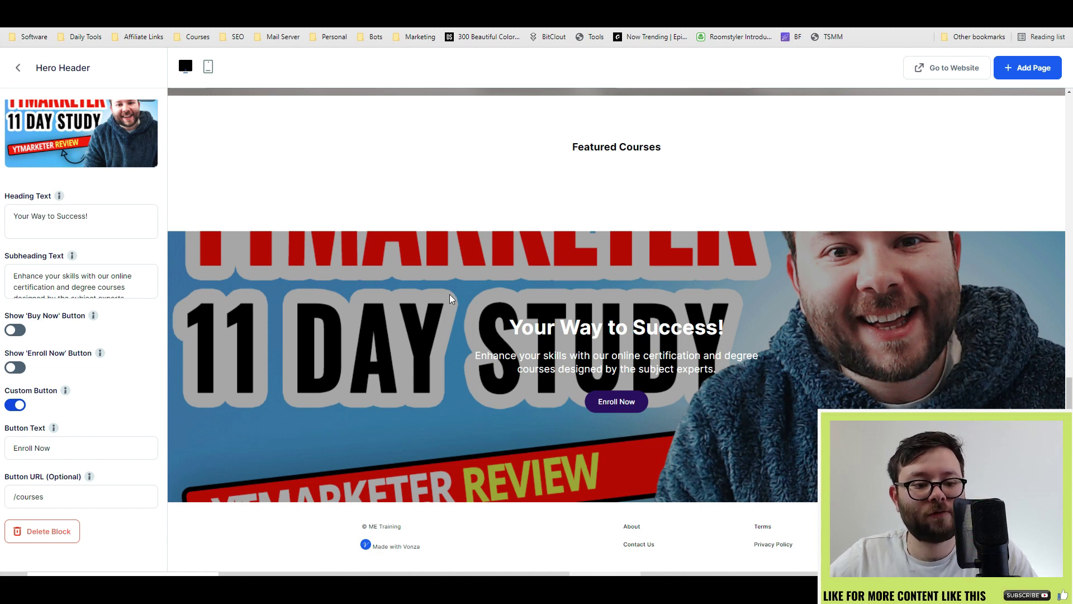
pyautogui.click(18, 75)
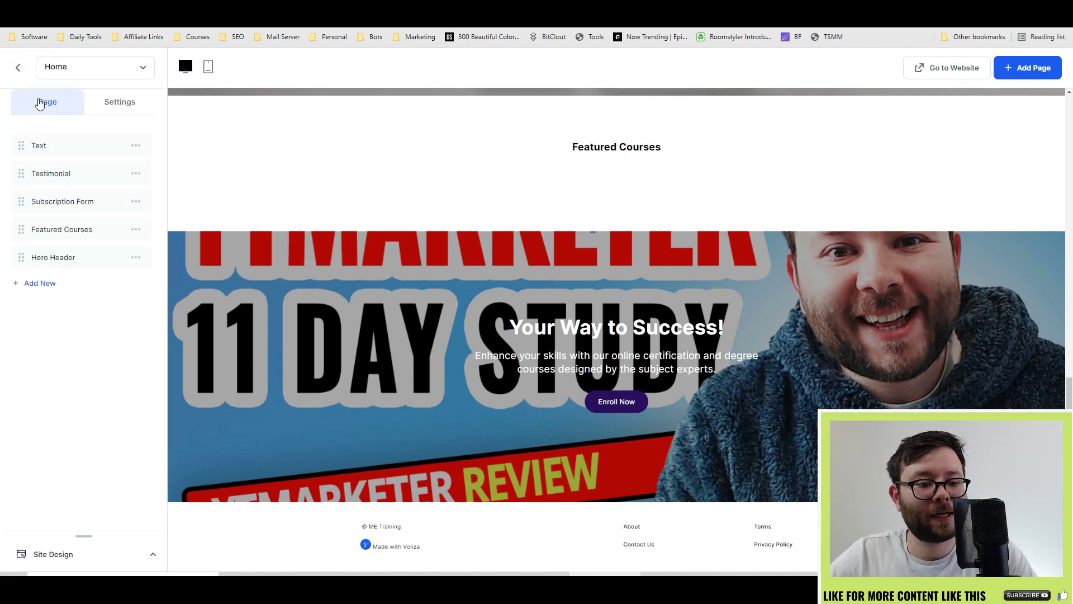
pyautogui.moveTo(18, 256); pyautogui.dragTo(34, 144)
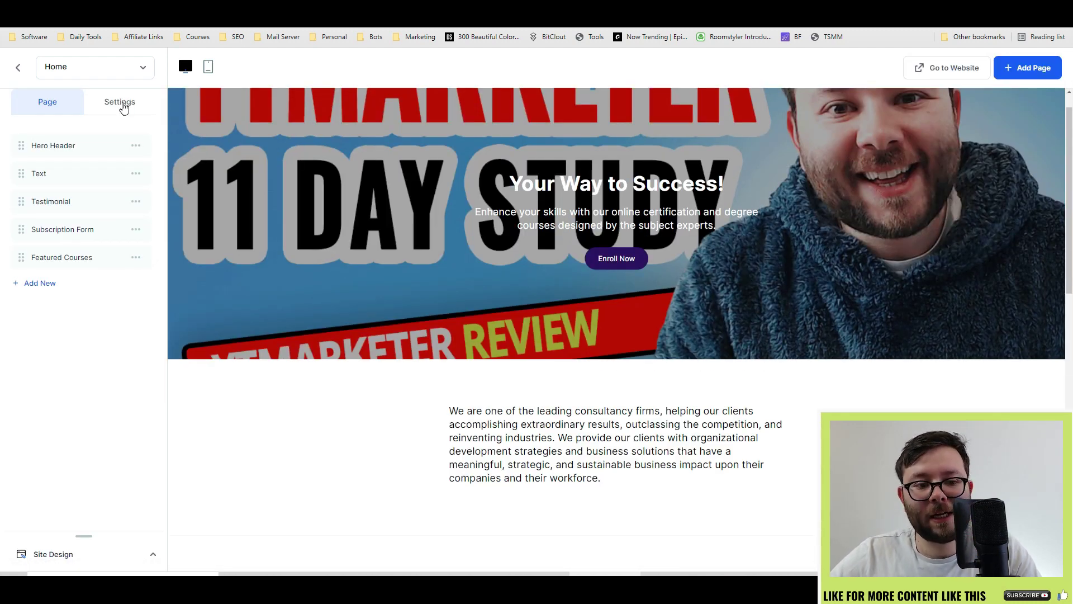
# Review the Home page settings and the site-wide theme settings
pyautogui.click(123, 105)
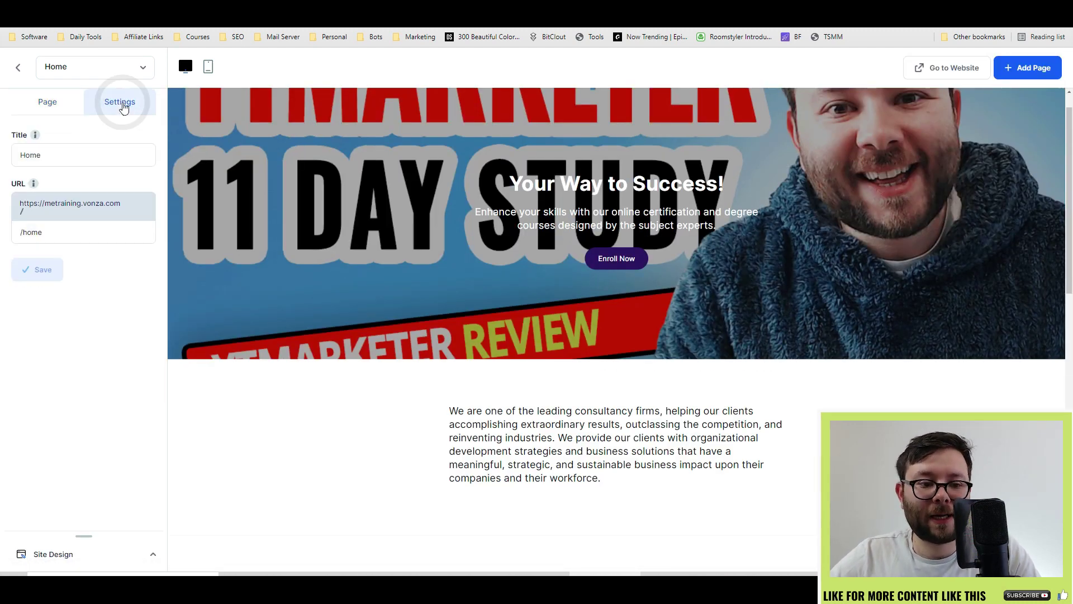
pyautogui.doubleClick(17, 149)
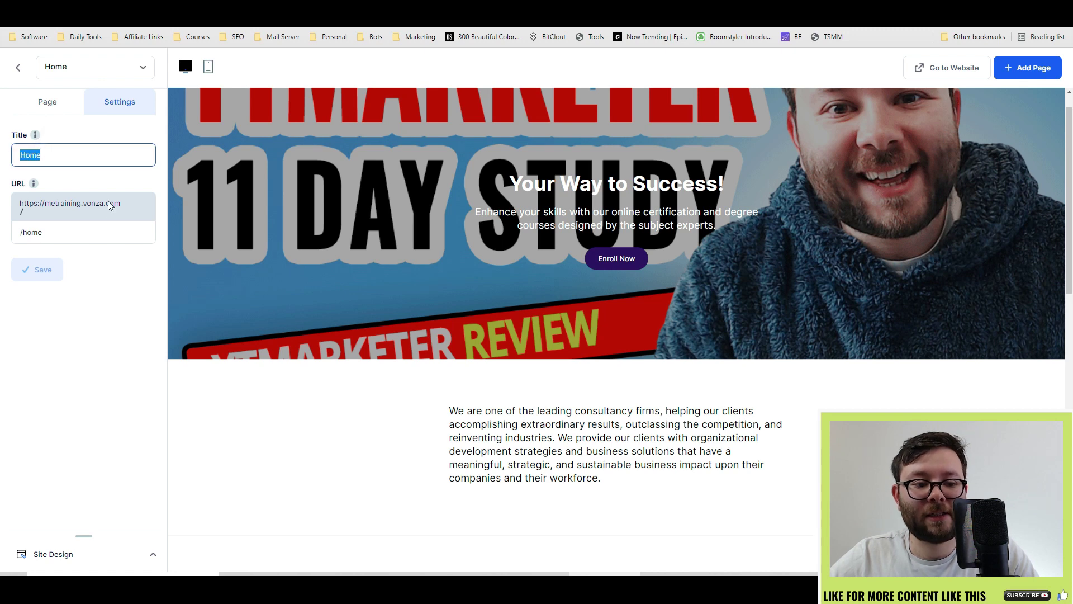
pyautogui.click(63, 557)
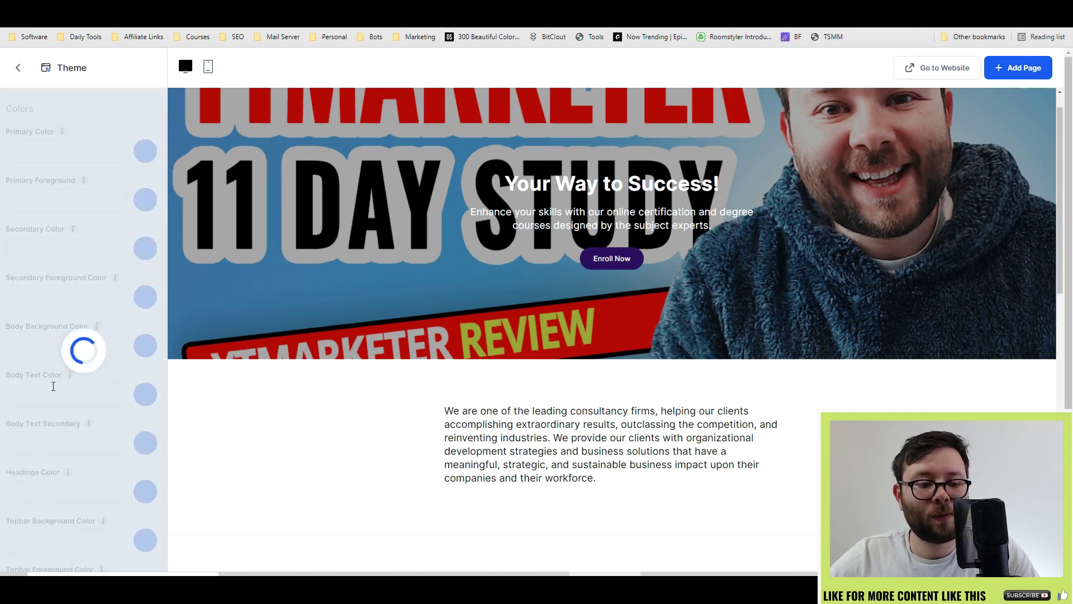
pyautogui.scroll(-2, 102, 225)
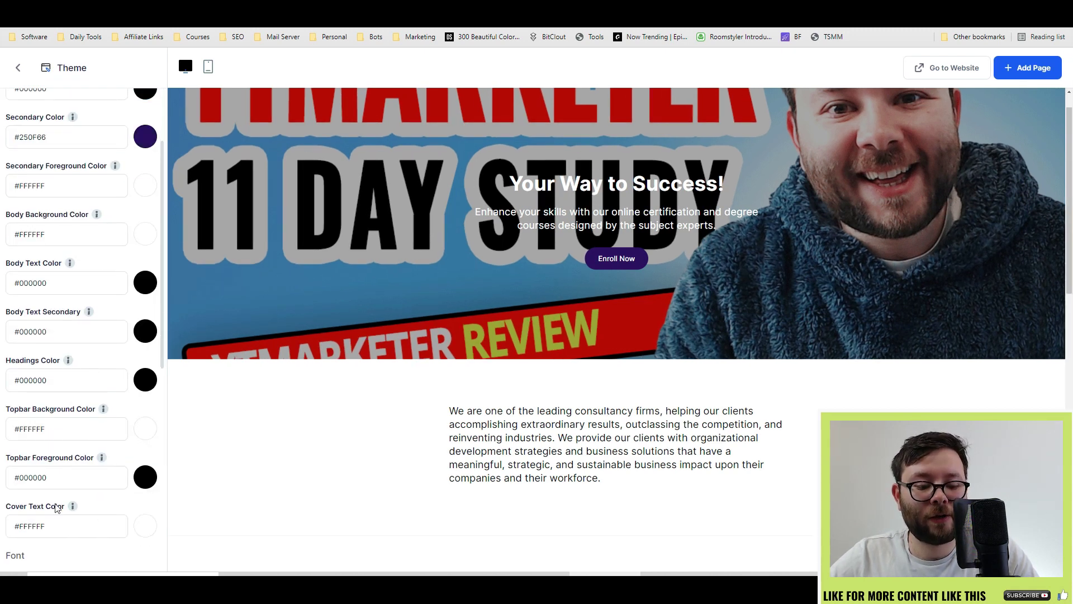
pyautogui.scroll(-8, 53, 530)
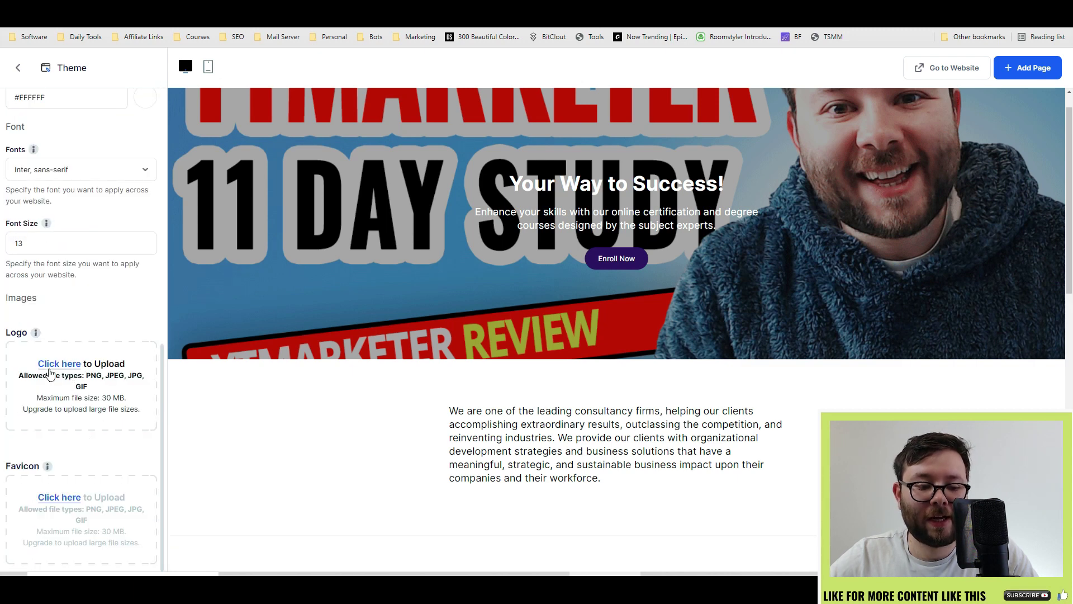
pyautogui.scroll(3, 101, 407)
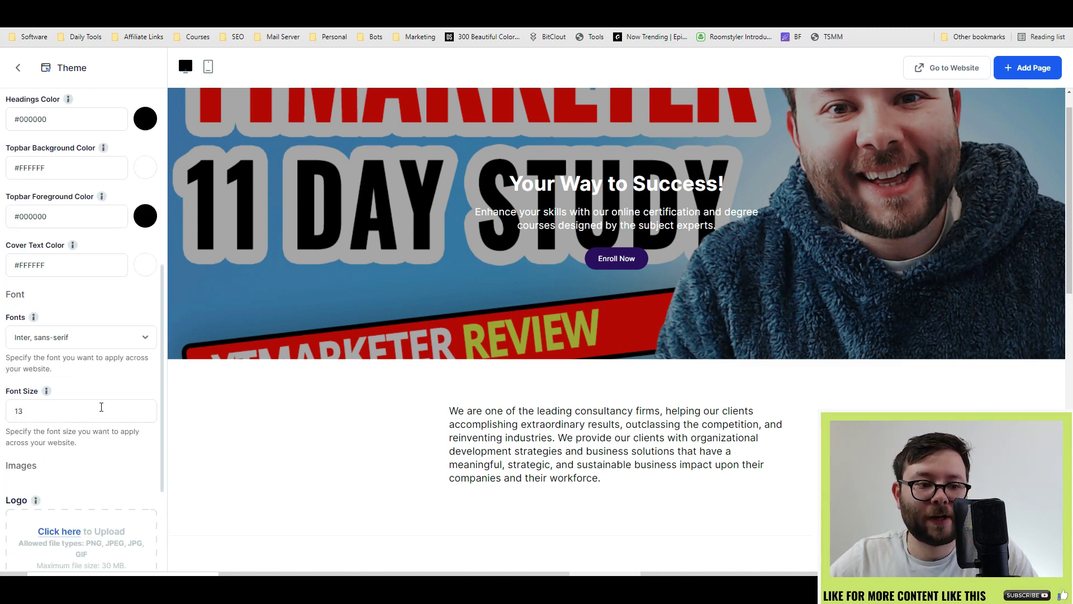
pyautogui.scroll(7, 101, 407)
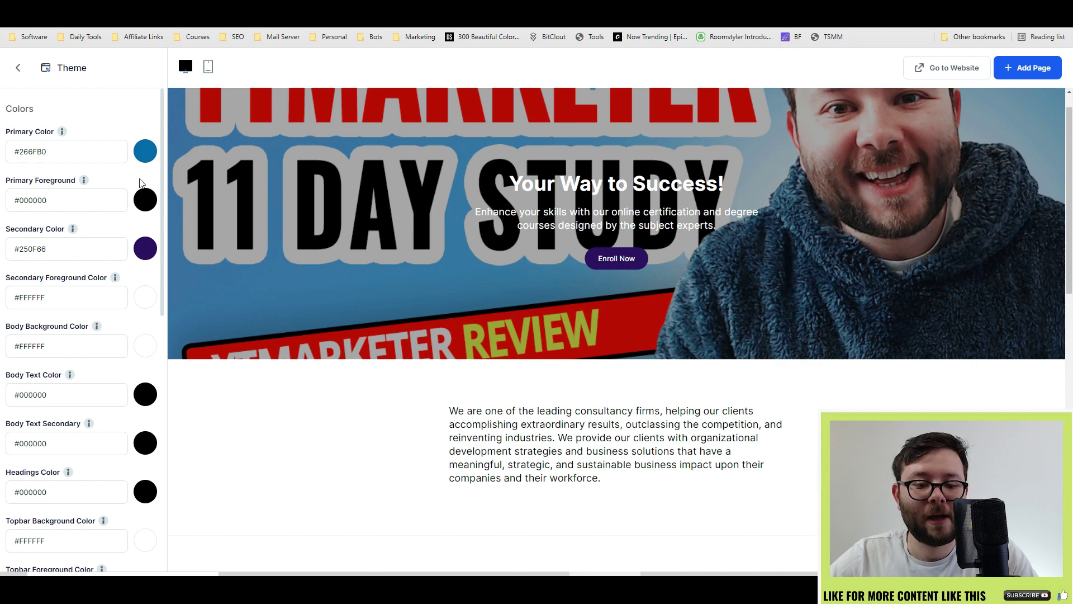
# Preview the site on mobile and live, then save a new Services page at /services
pyautogui.click(208, 72)
pyautogui.scroll(-12, 615, 251)
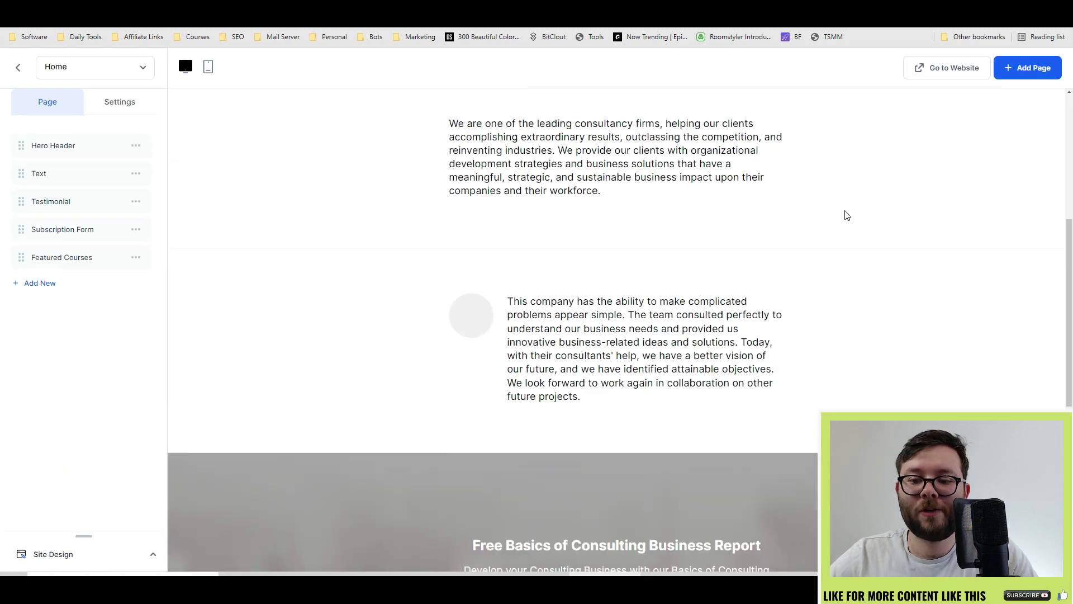
pyautogui.scroll(5, 872, 212)
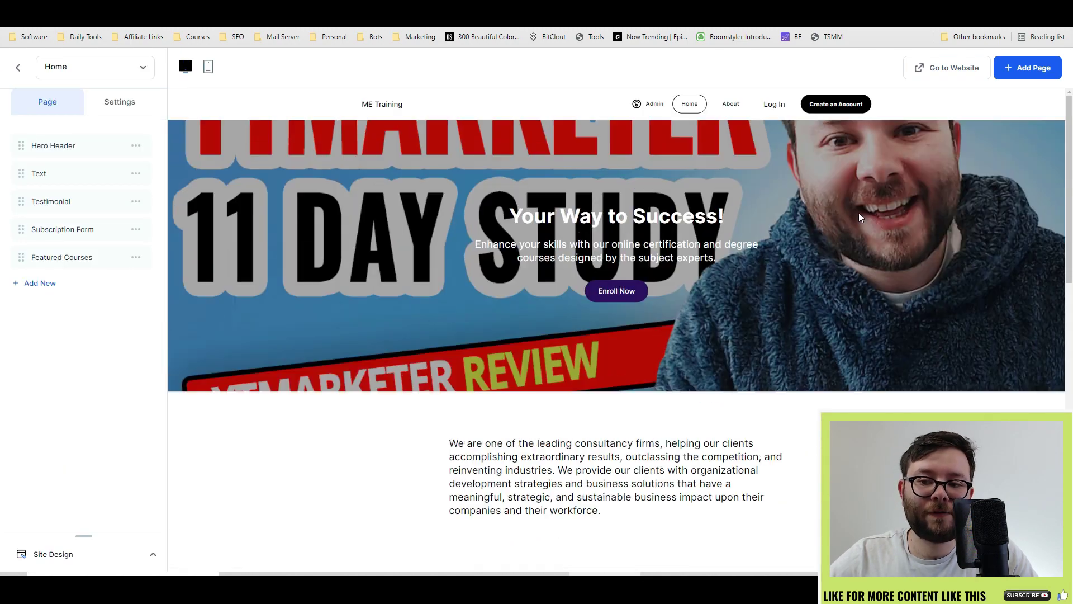
pyautogui.click(950, 77)
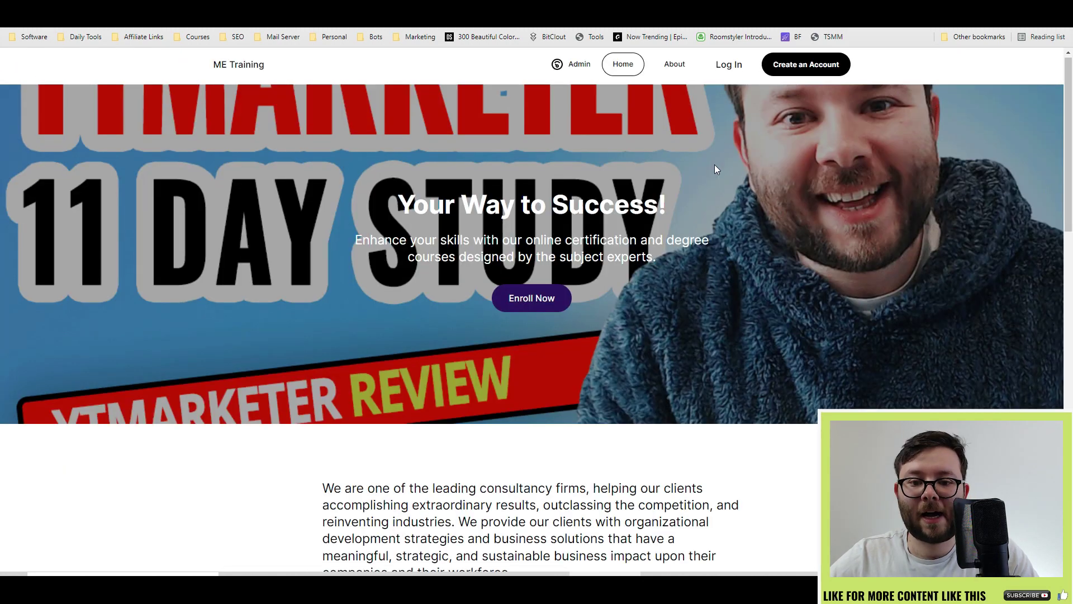
pyautogui.scroll(-10, 715, 164)
pyautogui.scroll(-6, 699, 195)
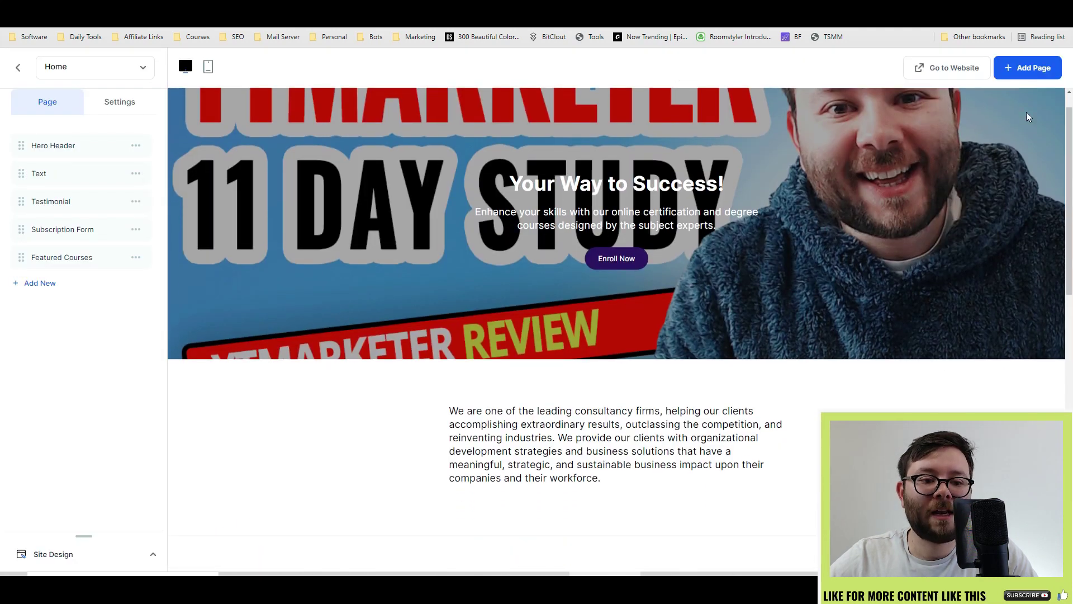
pyautogui.click(1027, 68)
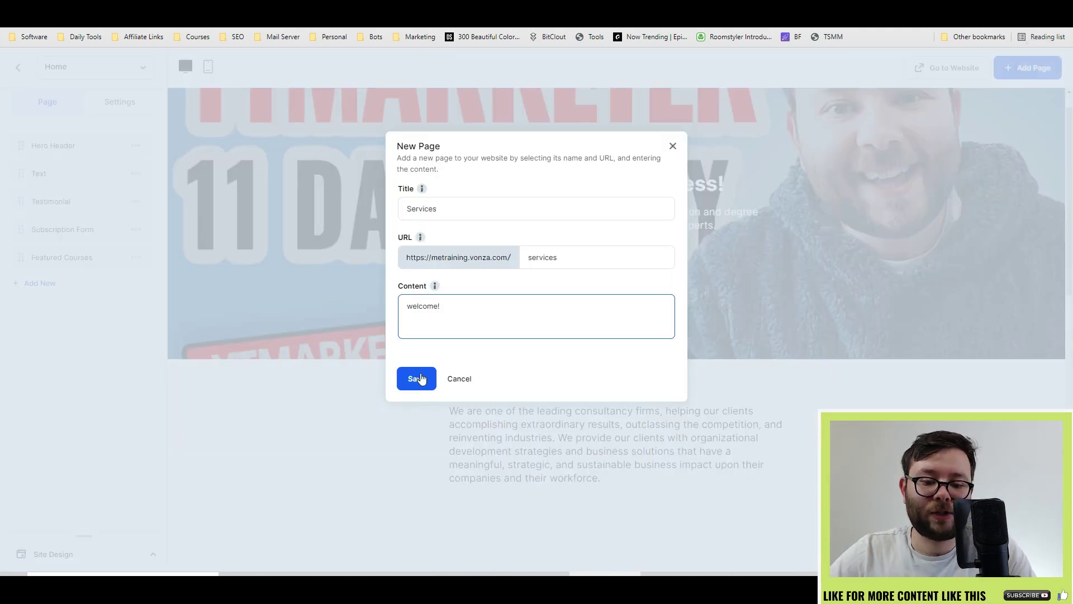
pyautogui.click(418, 379)
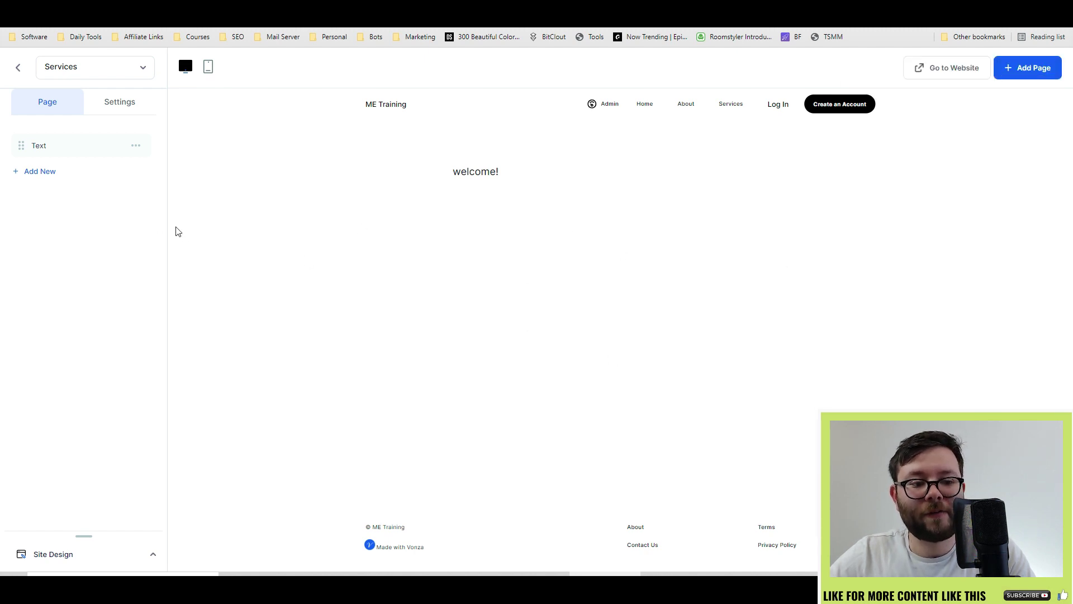
# View the list of blocks that can be added to the page
pyautogui.click(40, 172)
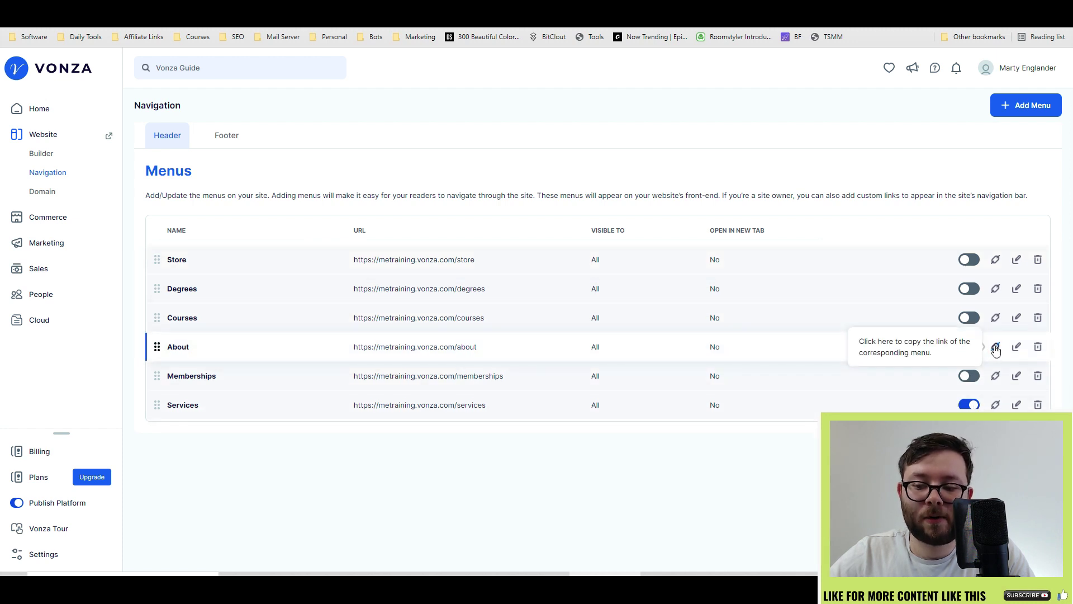
# Review the Degrees menu item's display, new-tab and visibility options, leaving them unchanged
pyautogui.click(1017, 289)
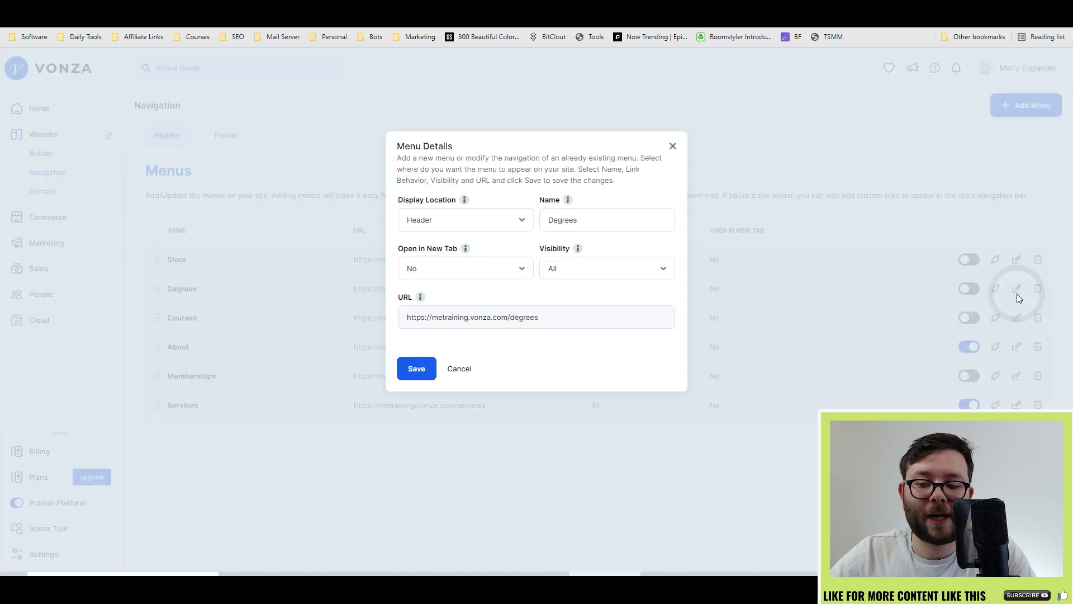
pyautogui.click(511, 221)
pyautogui.click(518, 219)
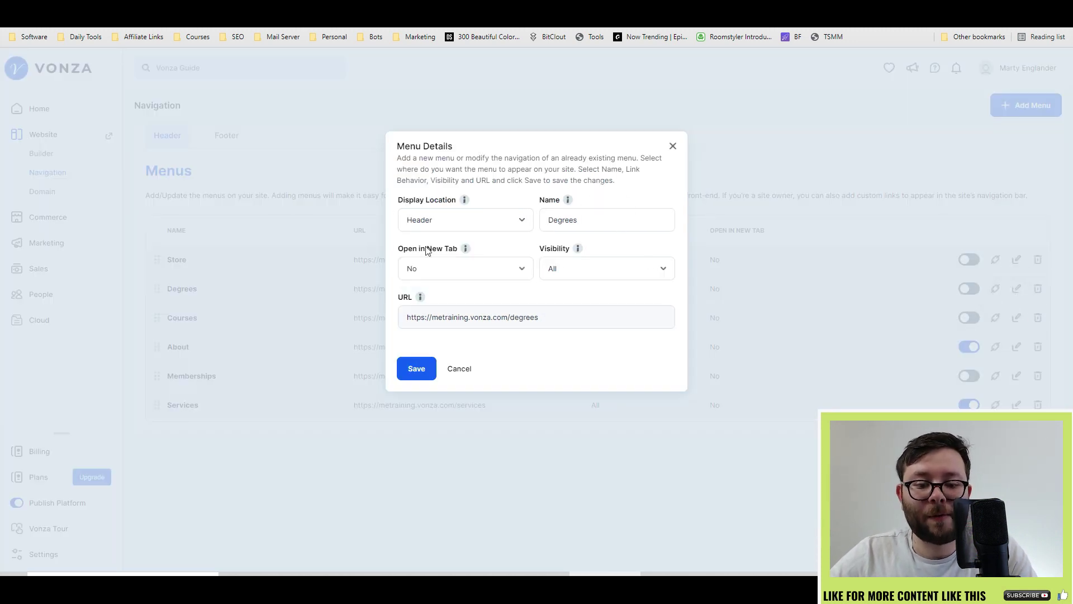
pyautogui.click(492, 270)
pyautogui.click(495, 270)
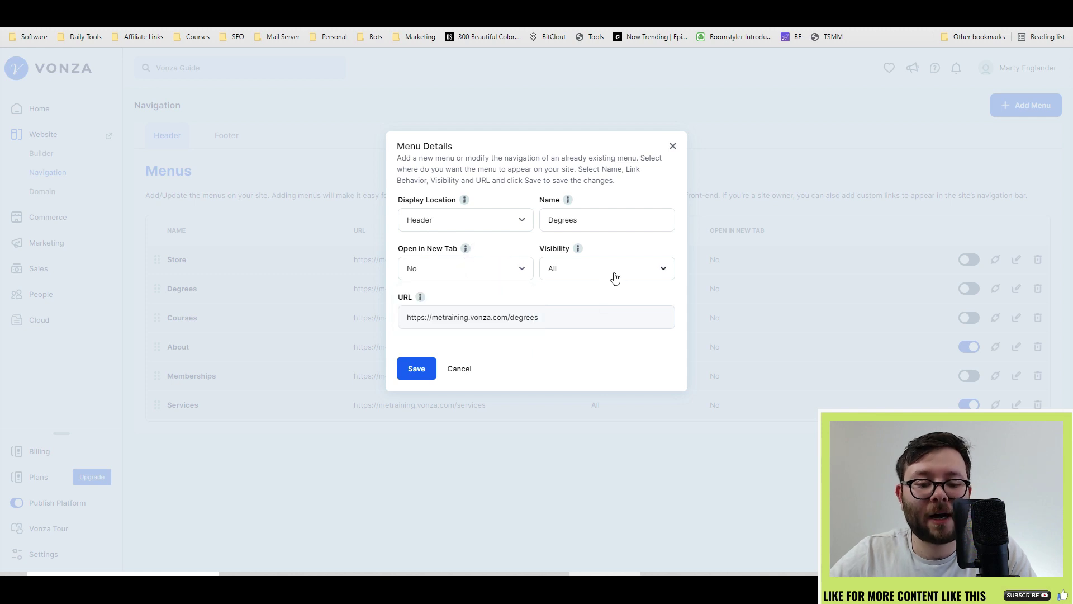
pyautogui.click(614, 277)
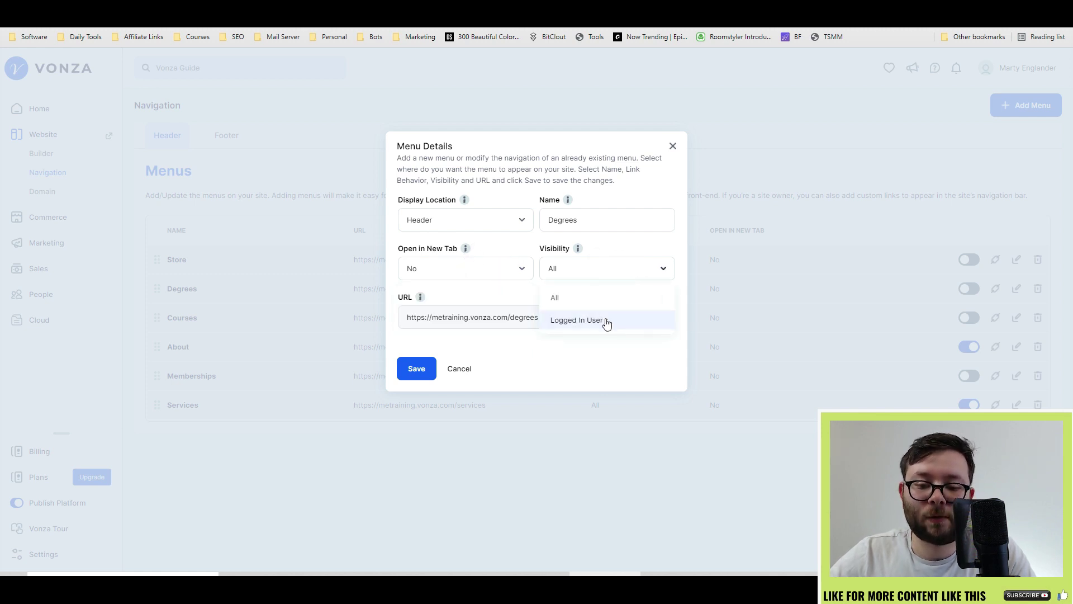
pyautogui.click(643, 369)
pyautogui.press('Escape')
# Move Store to third in the header menus, view the footer menus, and select the metraining subdomain
pyautogui.moveTo(157, 259); pyautogui.dragTo(163, 329)
pyautogui.click(228, 135)
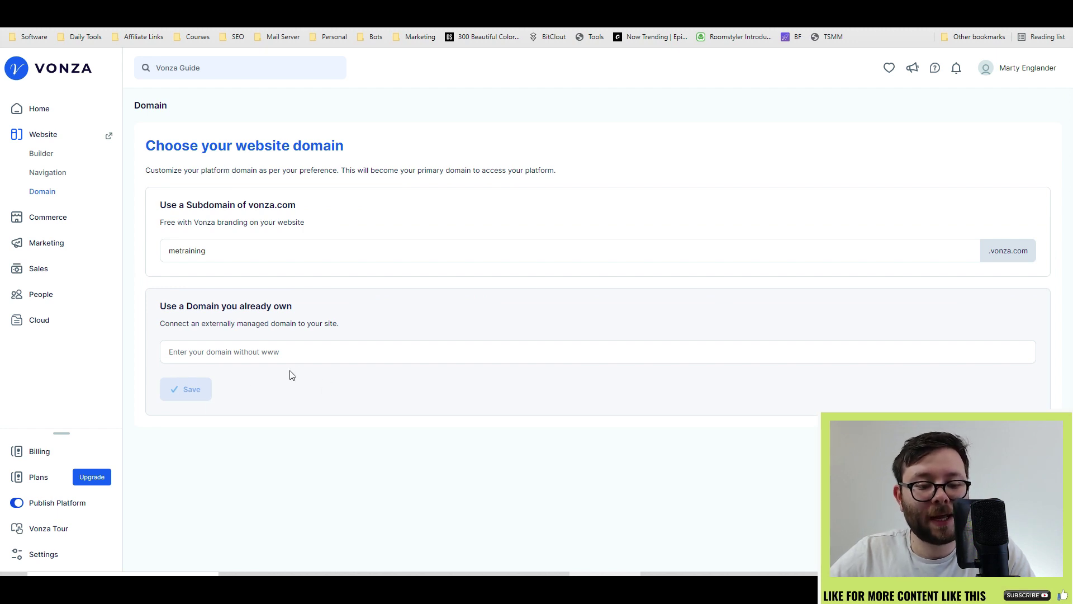
pyautogui.doubleClick(204, 251)
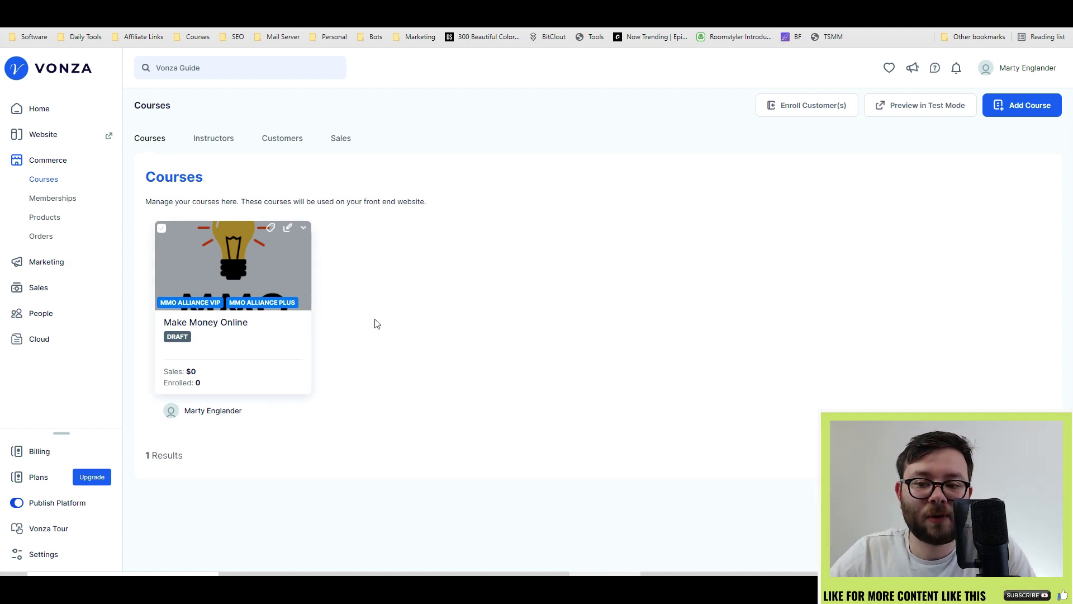
# Create and save a course titled 'Youtube Training' with subtitle 'How to Youtube'
pyautogui.click(1031, 107)
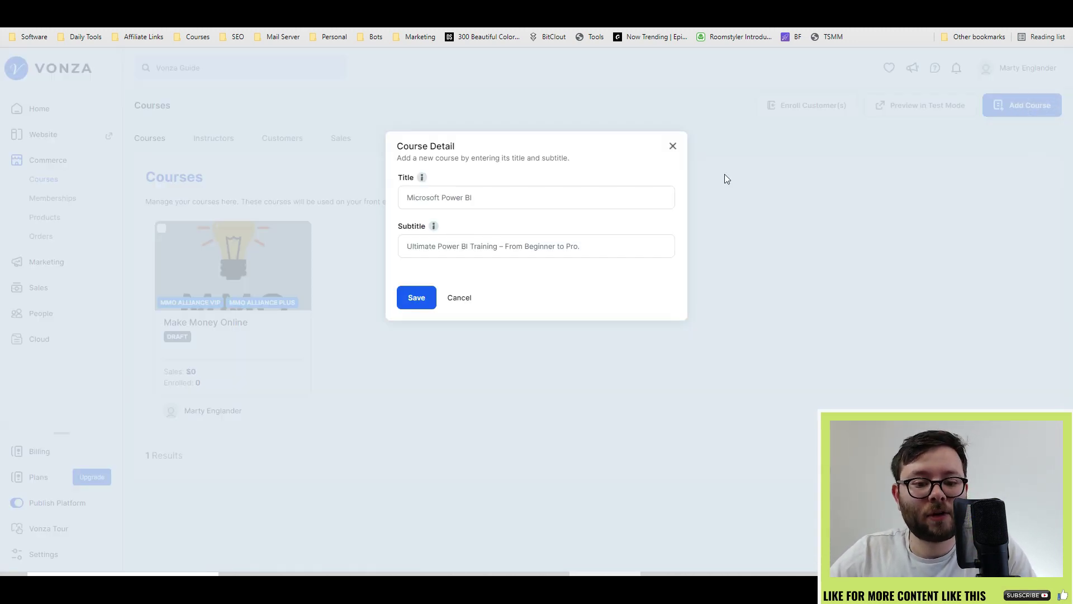
pyautogui.click(431, 204)
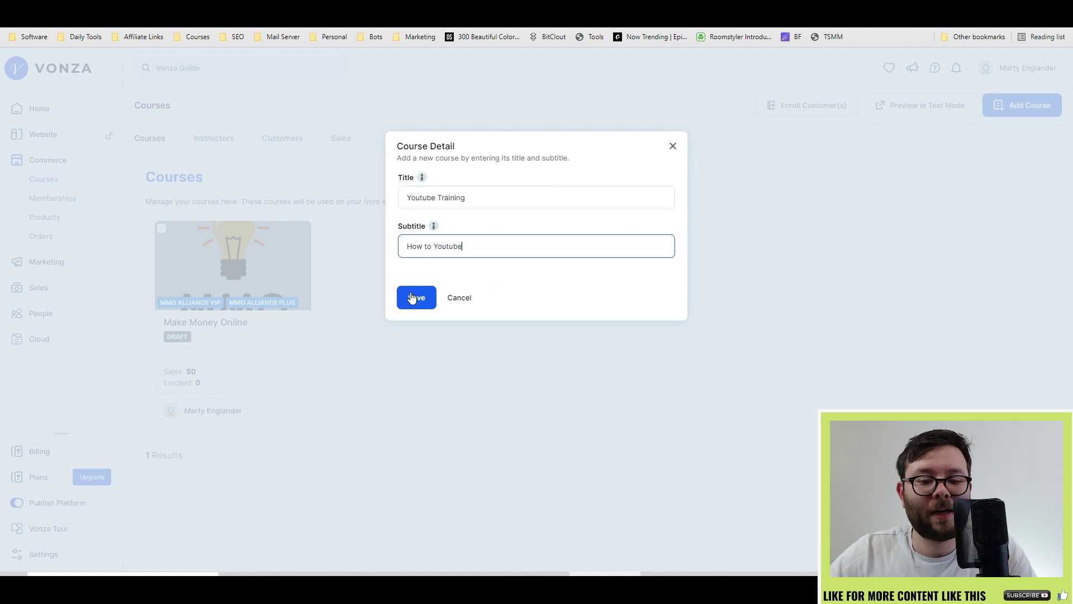
pyautogui.click(412, 298)
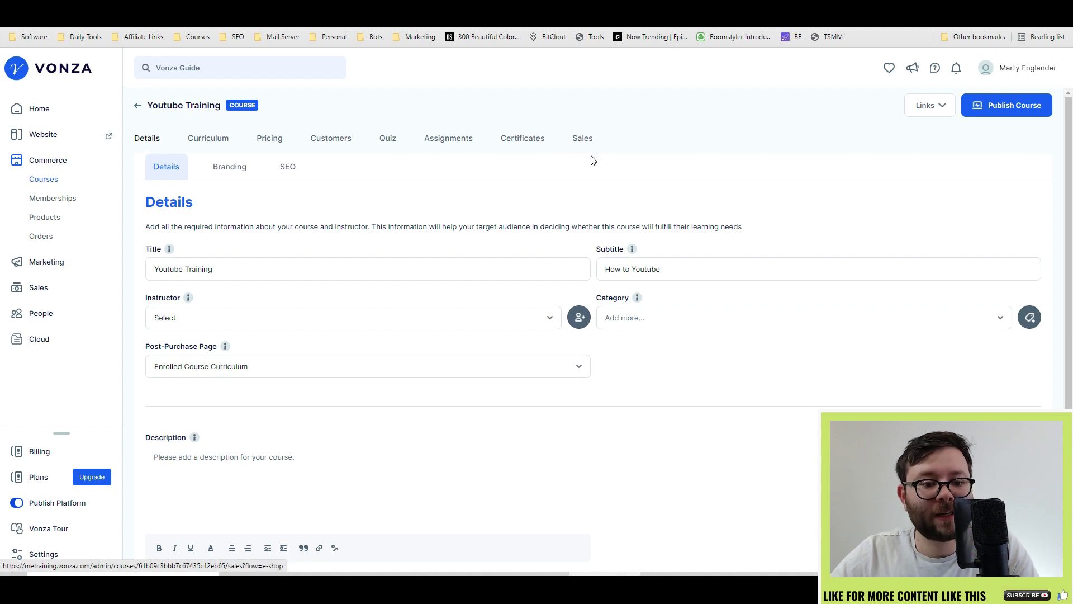
# Assign the instructor, add category Test, and set Post-Purchase Page to Enrolled Course Curriculum Sections
pyautogui.scroll(-1, 313, 241)
pyautogui.click(332, 263)
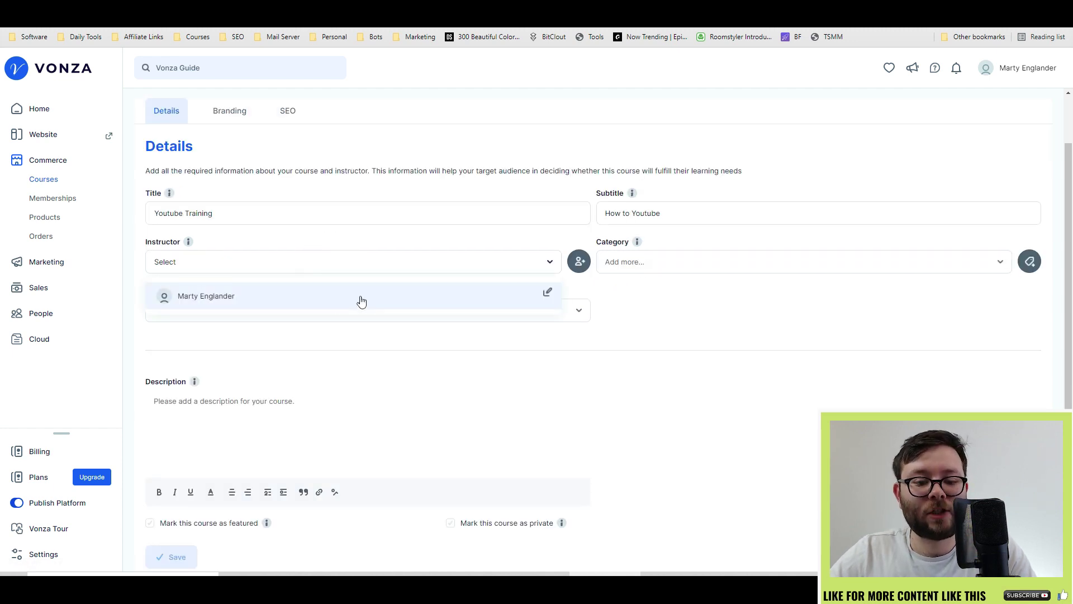
pyautogui.click(339, 301)
pyautogui.click(732, 263)
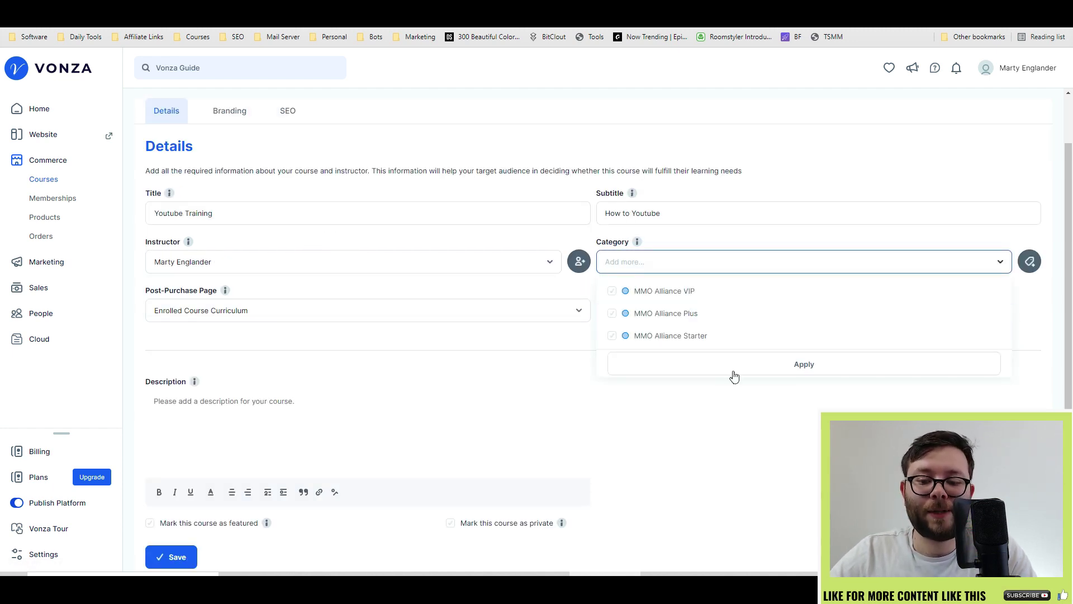
pyautogui.click(1030, 266)
pyautogui.click(531, 220)
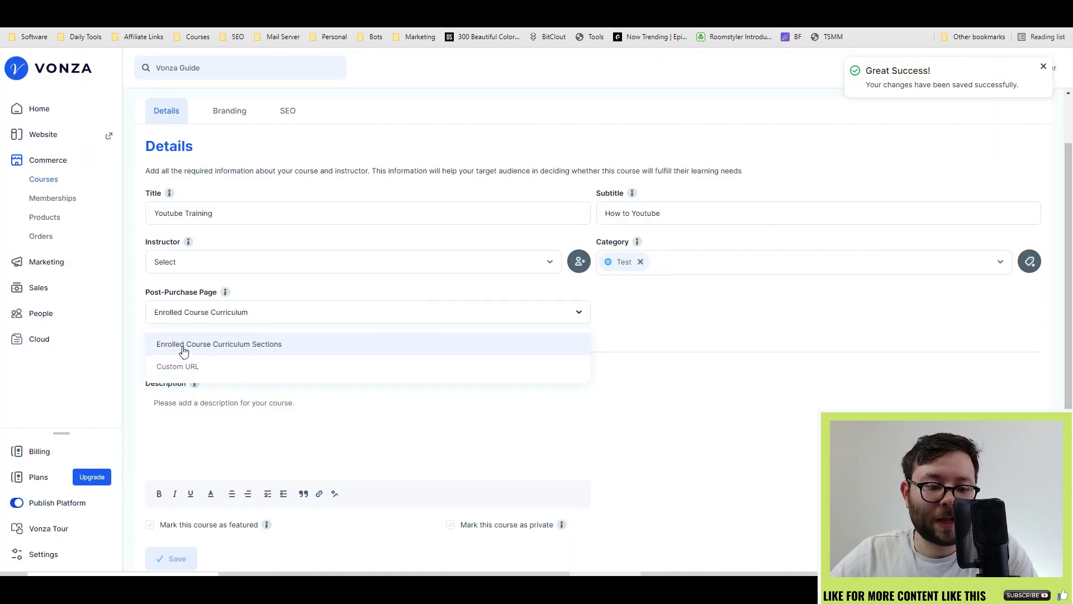
pyautogui.click(179, 366)
pyautogui.click(829, 309)
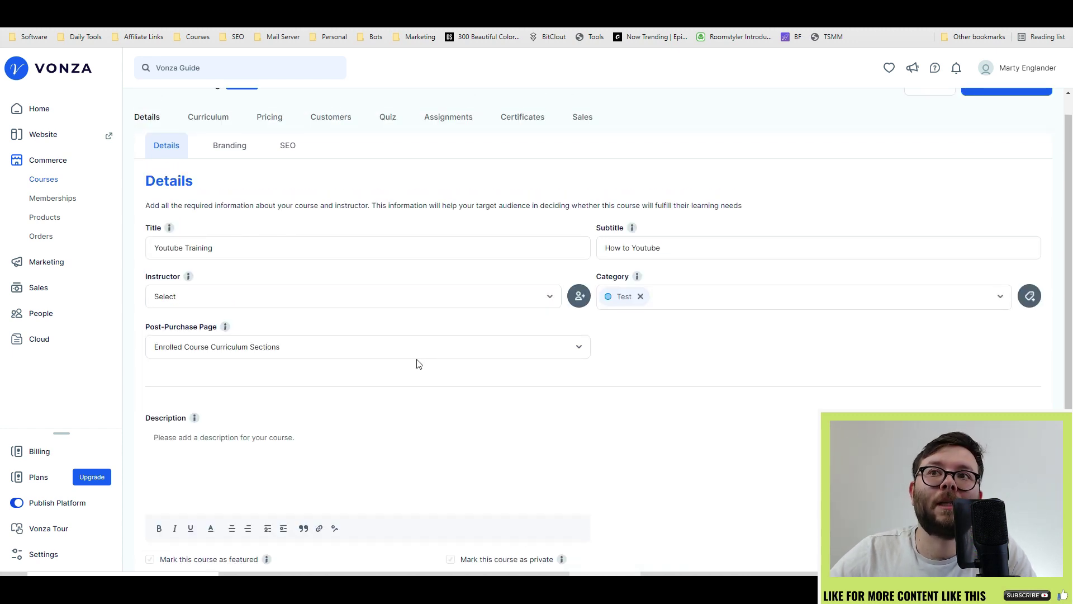
# Save the course details and add an MMO Alliance logo thumbnail, cropped to a circle and rotated
pyautogui.scroll(-1, 313, 448)
pyautogui.click(186, 546)
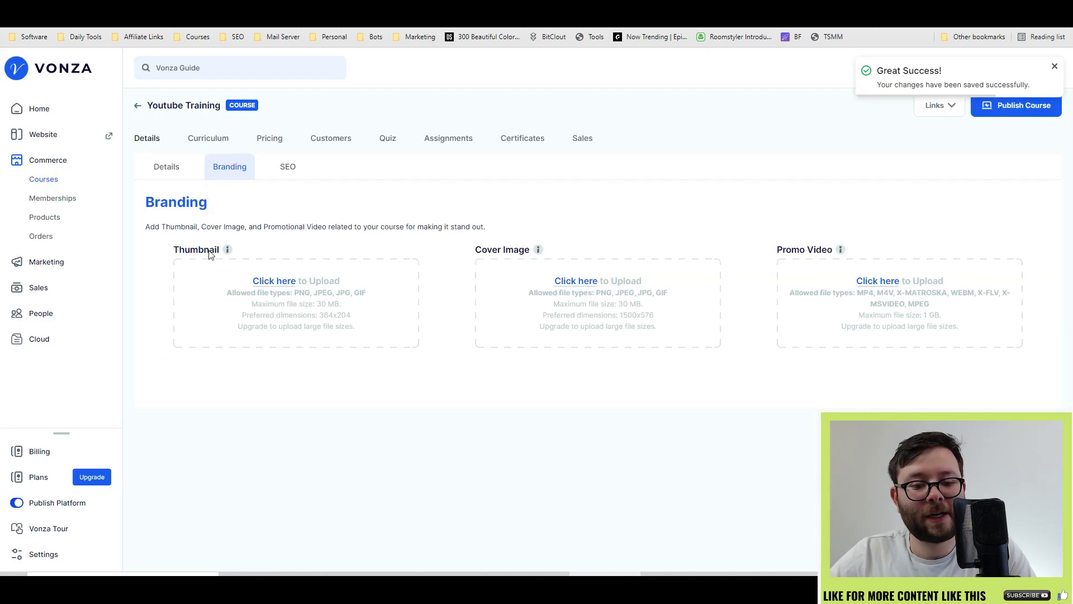
pyautogui.click(227, 264)
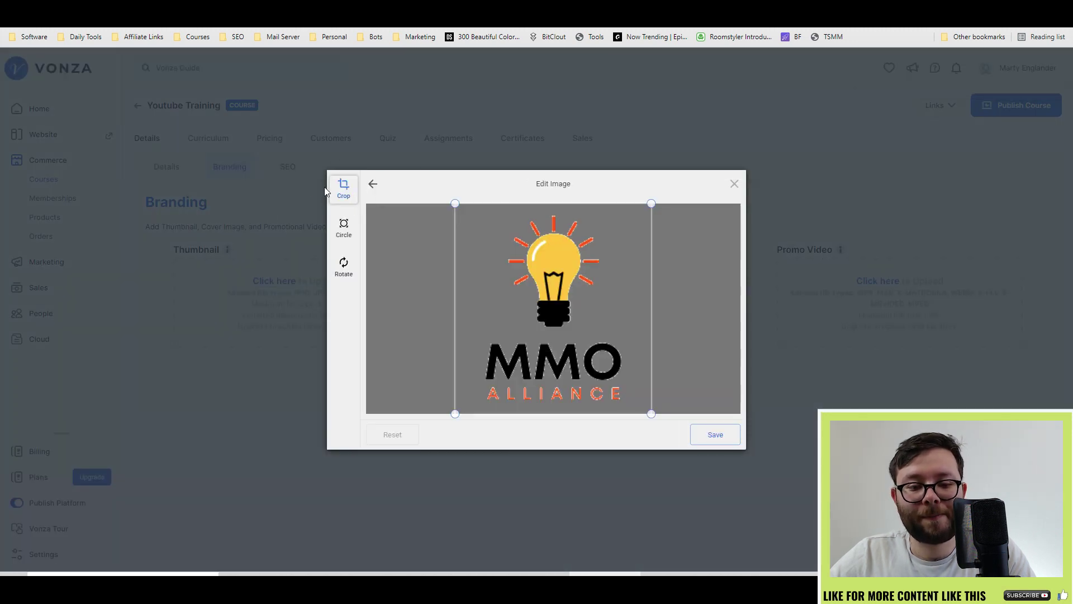
pyautogui.click(345, 226)
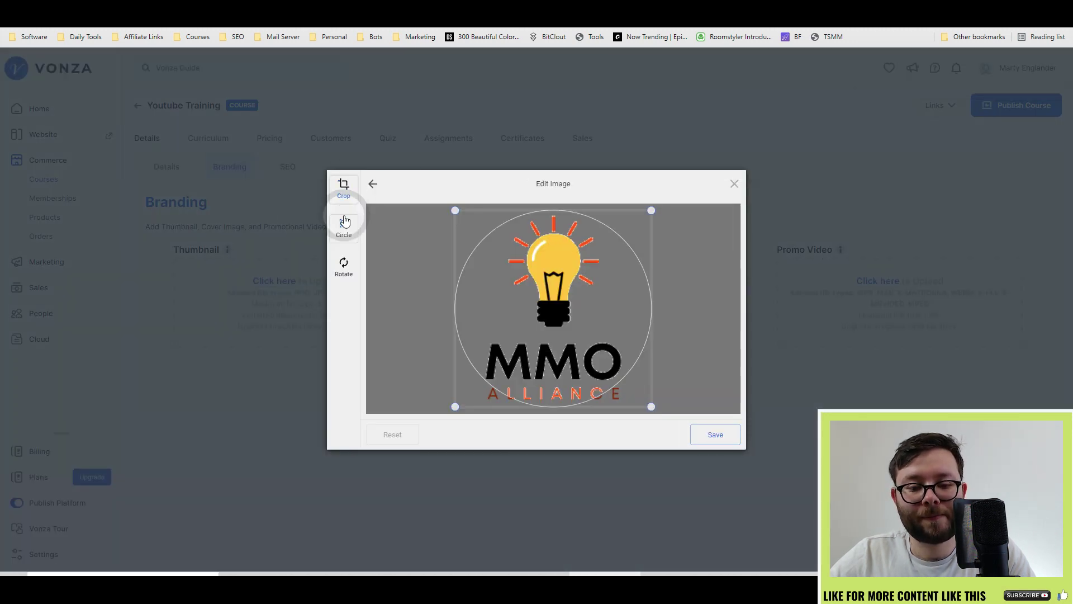
pyautogui.click(353, 274)
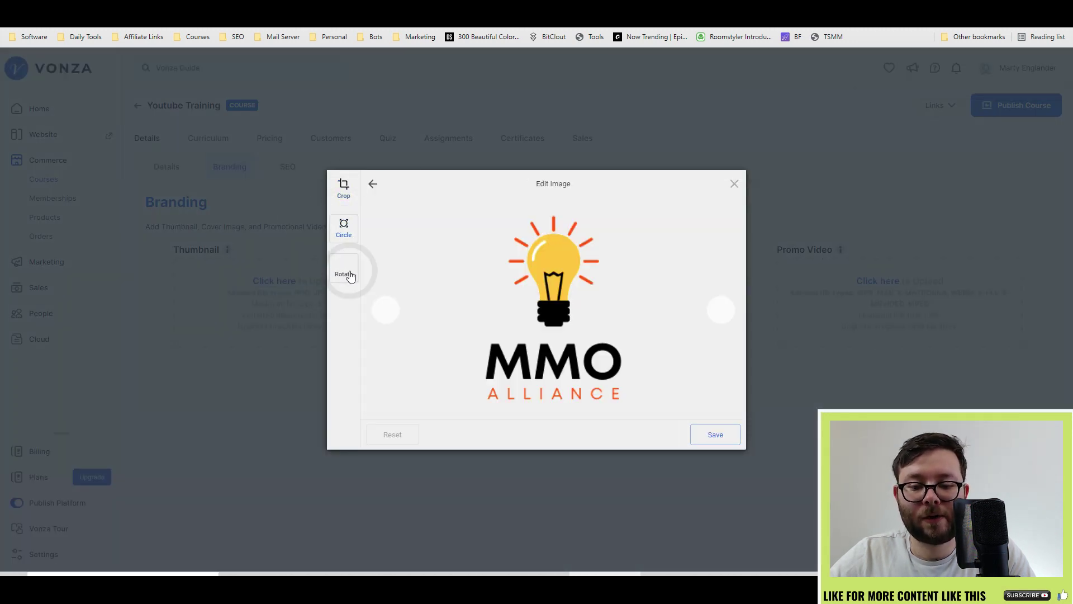
pyautogui.click(728, 440)
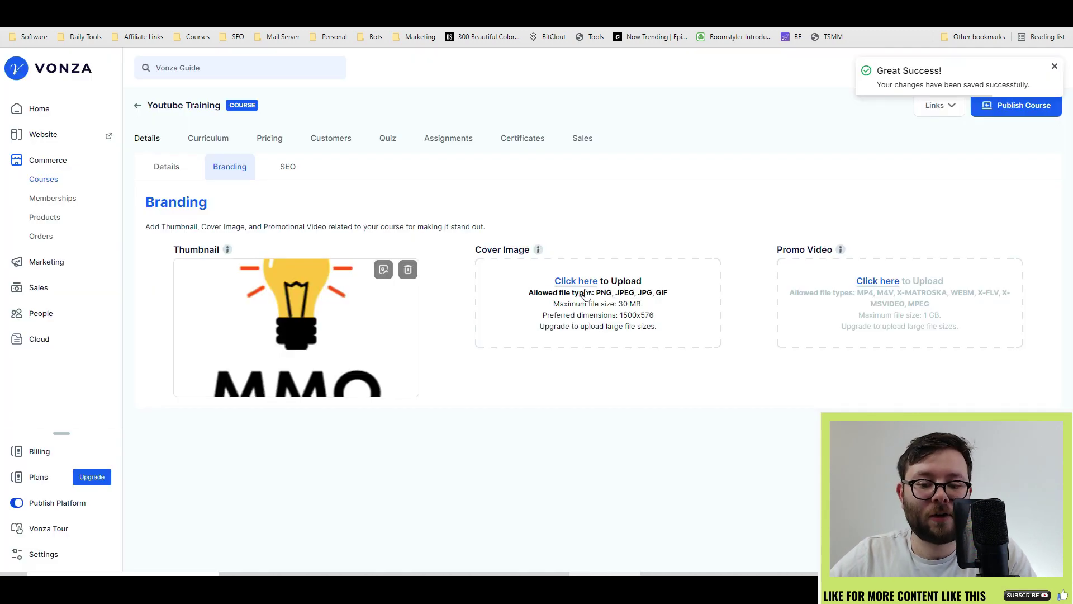
# Upload Thumbnail.png as the course cover image
pyautogui.click(576, 281)
pyautogui.click(527, 323)
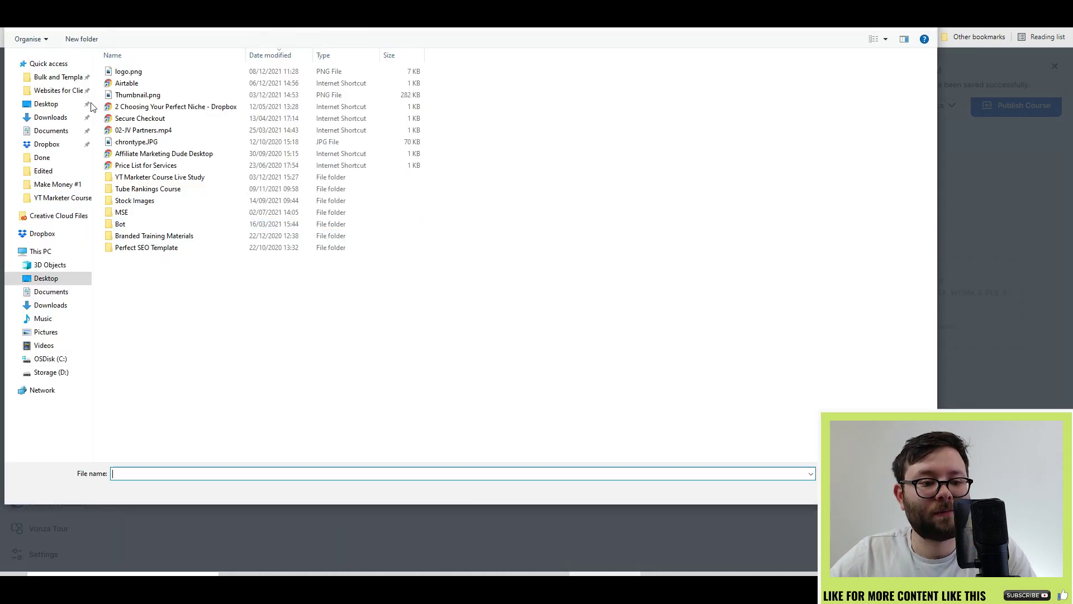
pyautogui.doubleClick(137, 94)
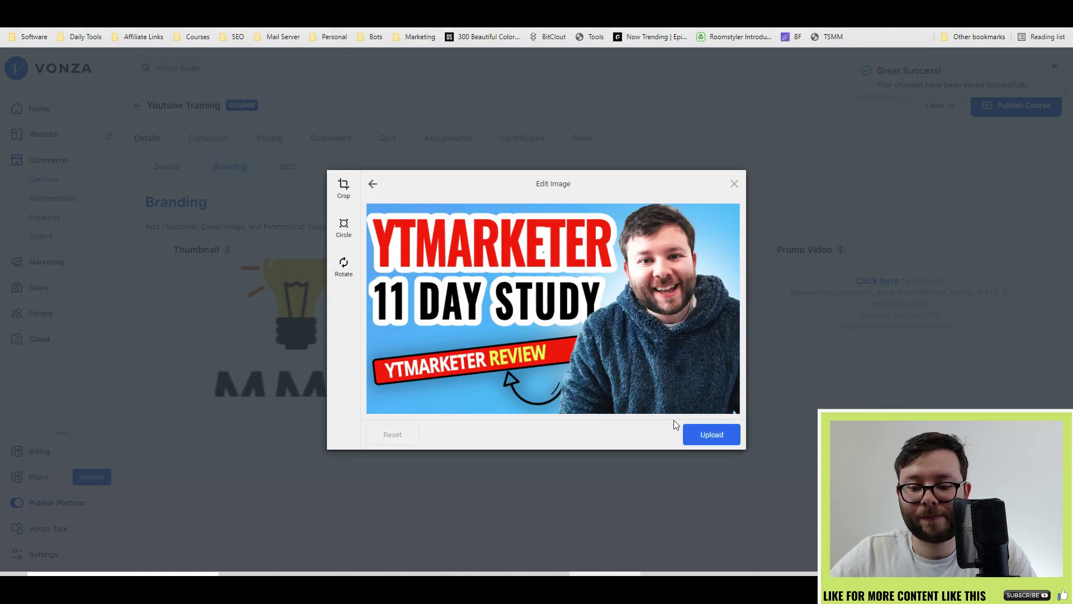
pyautogui.click(699, 435)
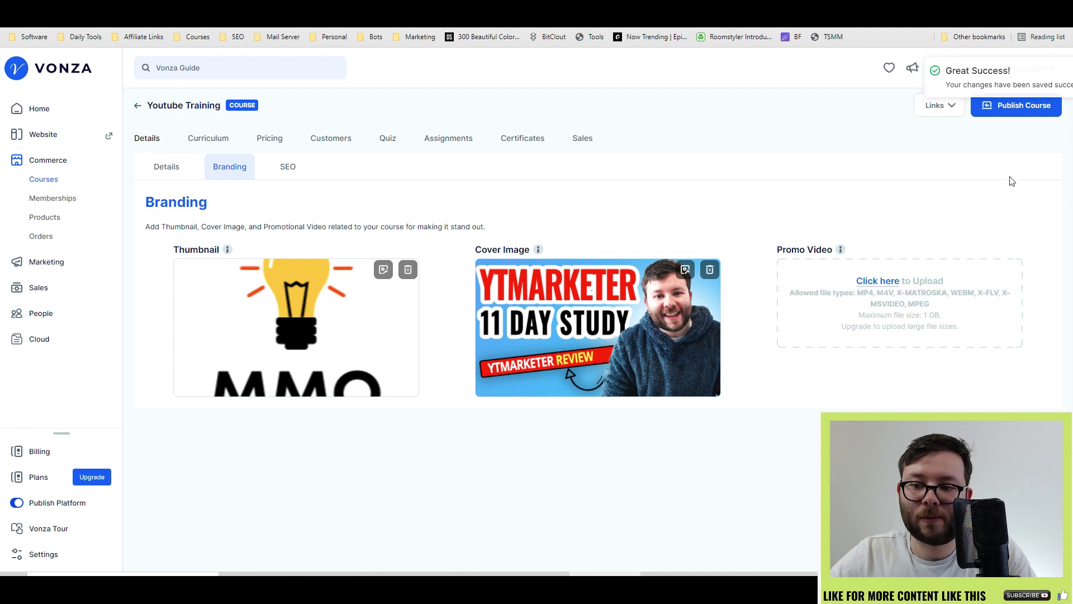
# Review the course SEO meta description, then add a curriculum section named 'The Basics'
pyautogui.click(297, 171)
pyautogui.moveTo(333, 327); pyautogui.dragTo(91, 307)
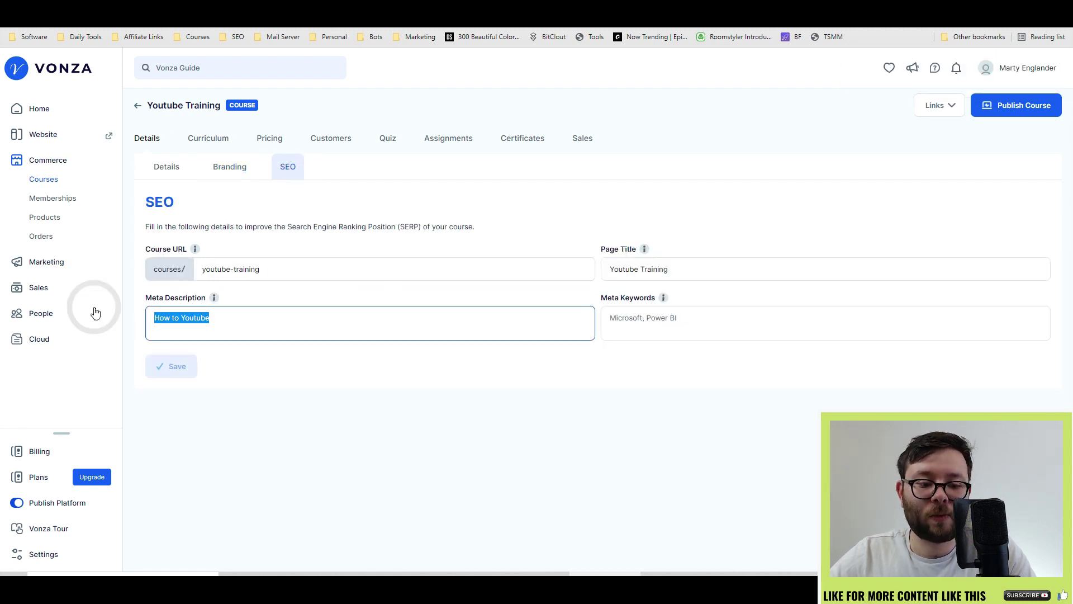
pyautogui.click(208, 139)
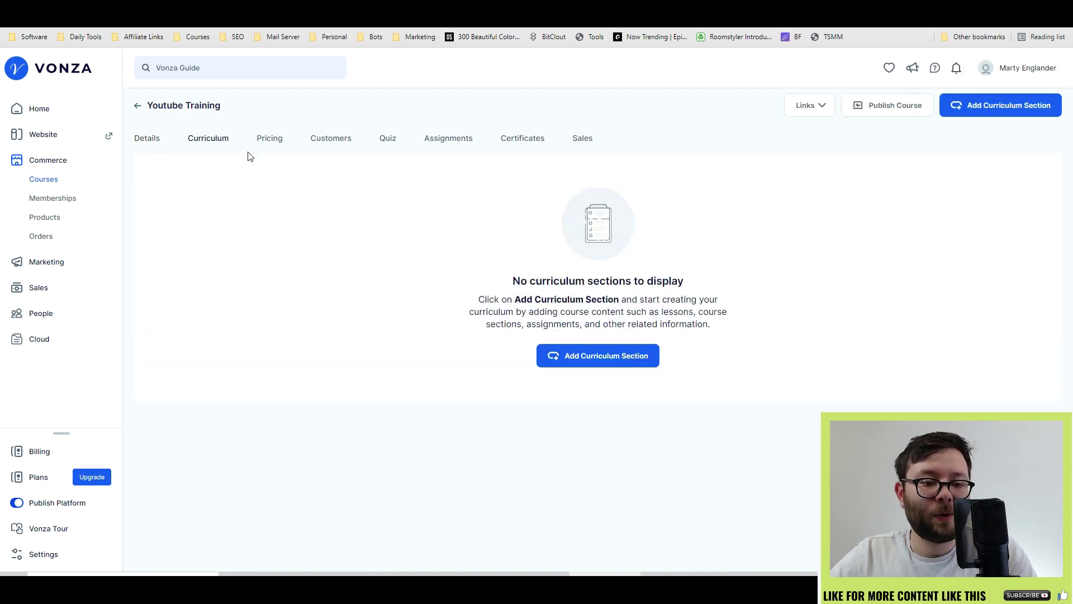
pyautogui.click(615, 355)
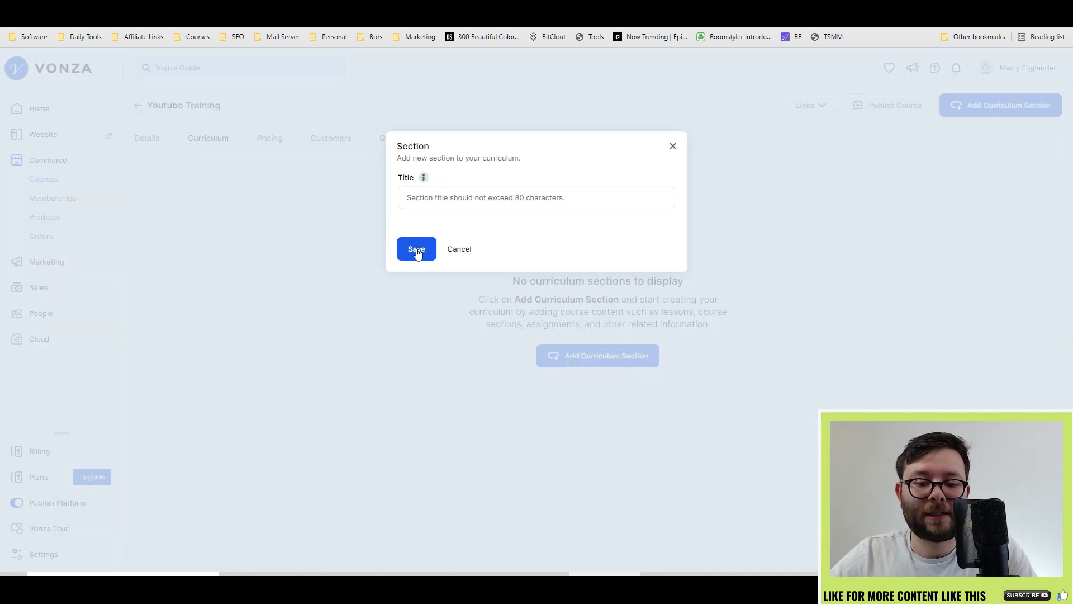
pyautogui.click(440, 197)
pyautogui.write('The Basics')
pyautogui.press('Return')
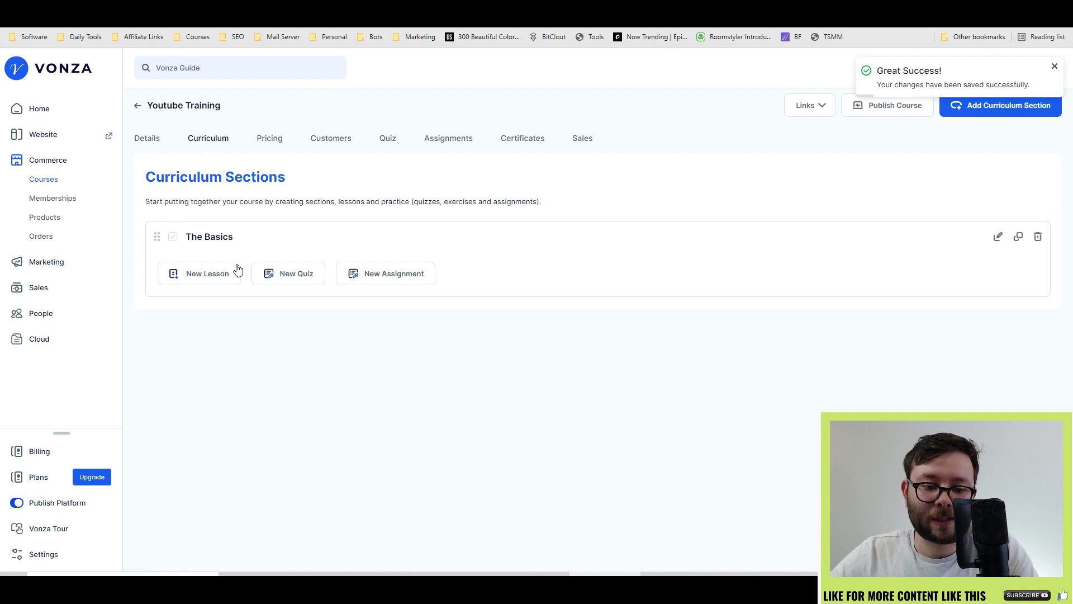
# Add lessons What is Youtube, Youtube editing and Youtube uploading, then edit What is Youtube
pyautogui.click(206, 276)
pyautogui.click(604, 191)
pyautogui.write('What is Youtube')
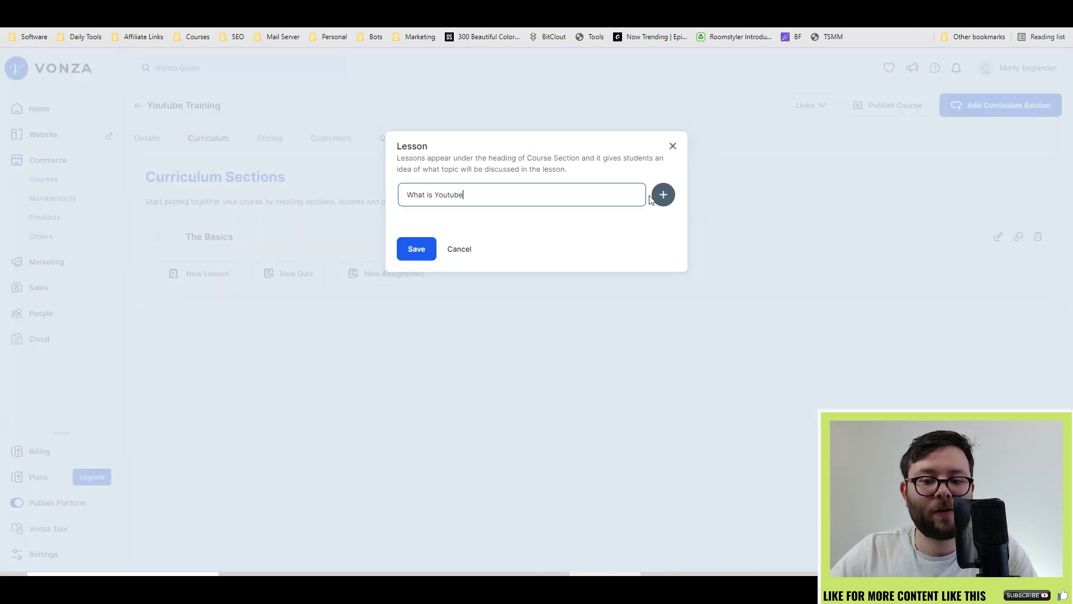
pyautogui.click(662, 197)
pyautogui.click(664, 232)
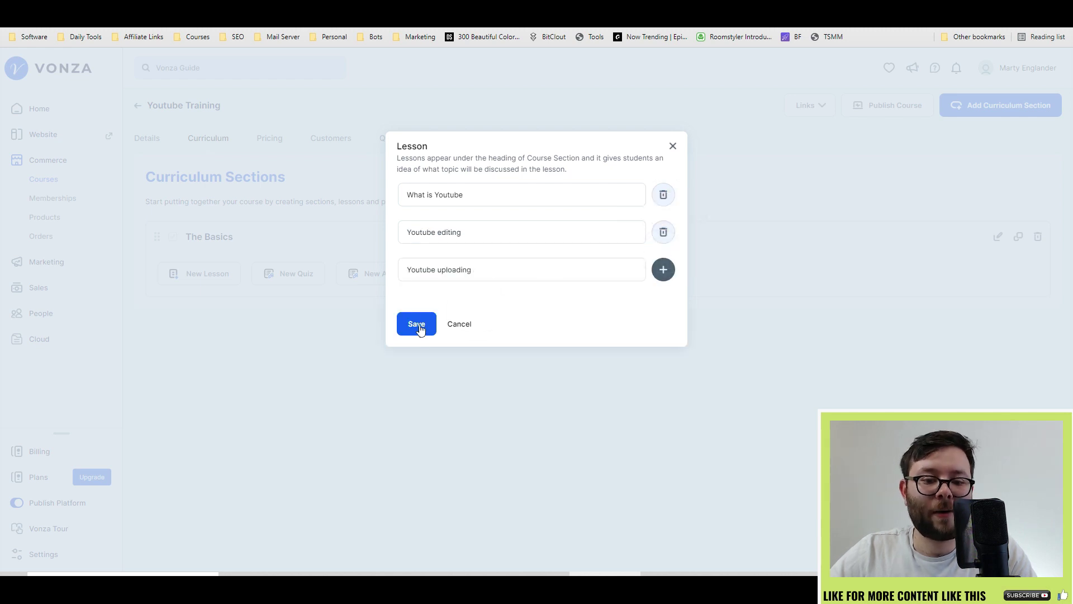
pyautogui.click(419, 323)
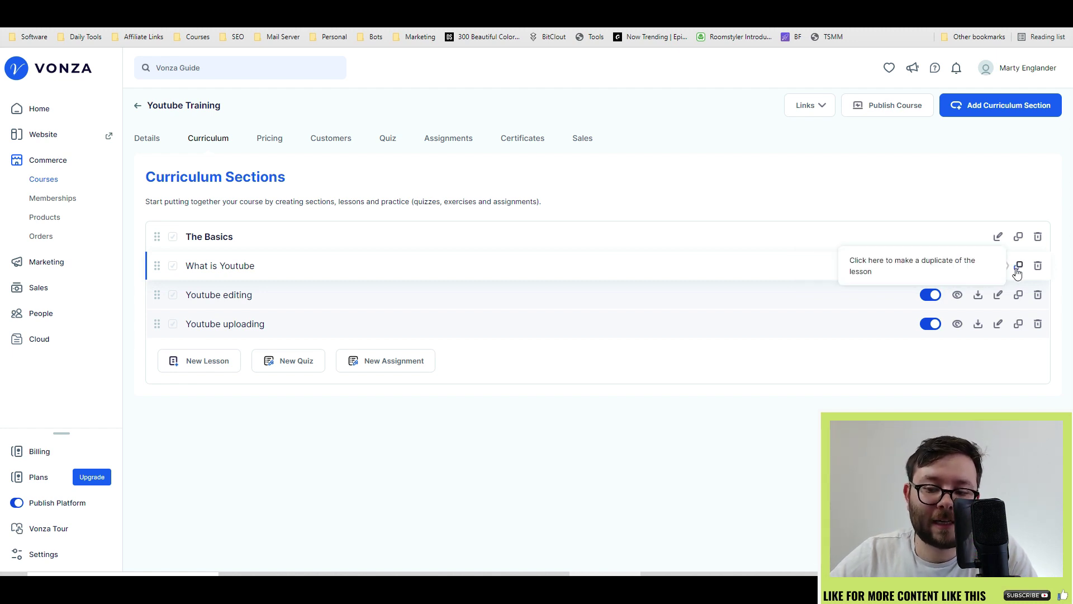
pyautogui.click(339, 263)
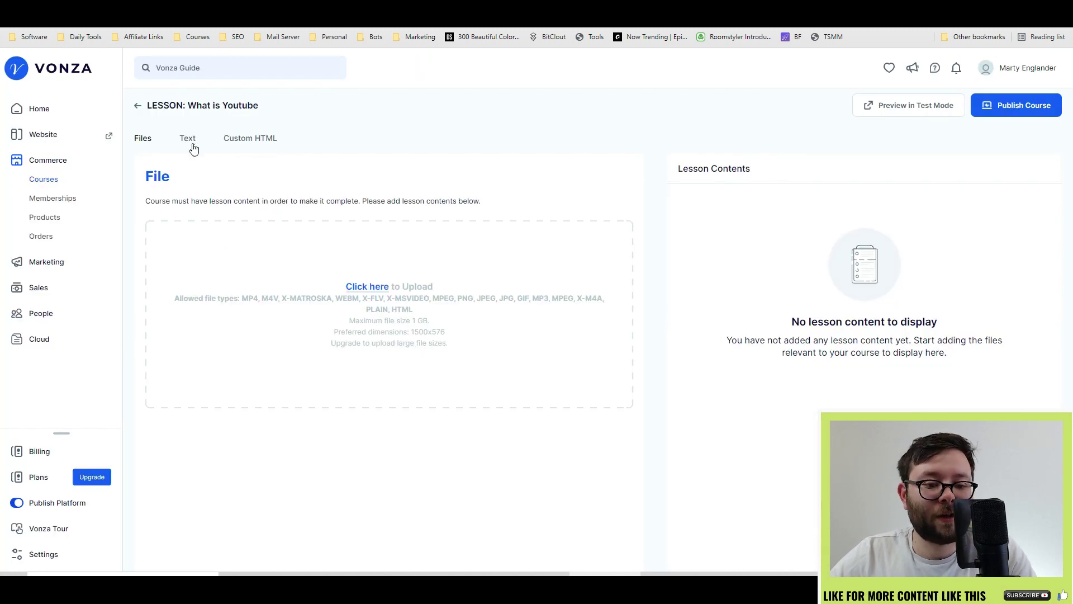
# Upload fw8ben.pdf to the lesson and write 'Add custom text here' in a text block
pyautogui.click(381, 286)
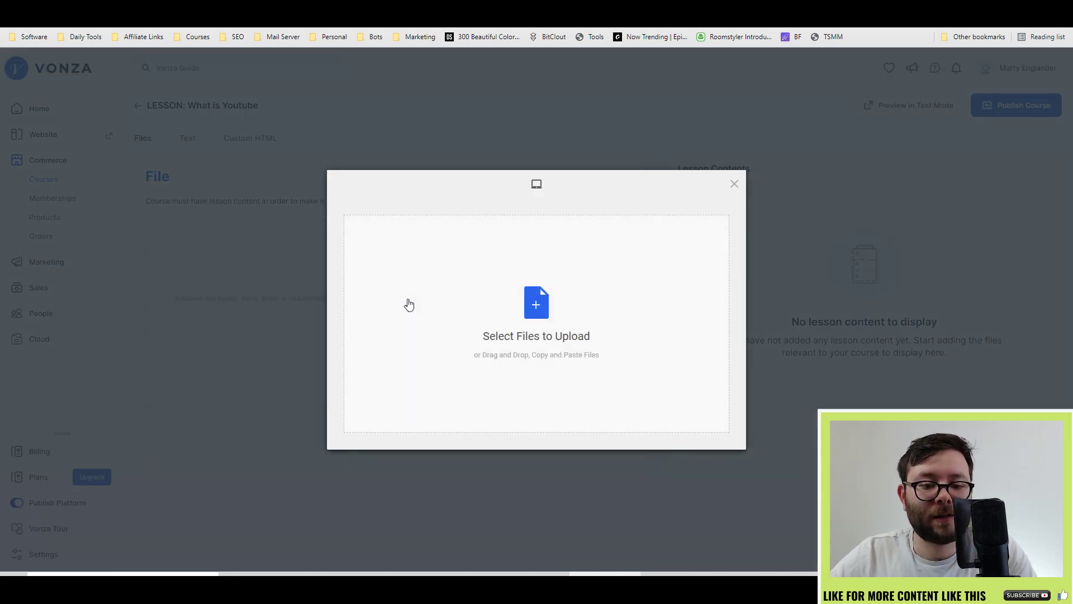
pyautogui.click(456, 349)
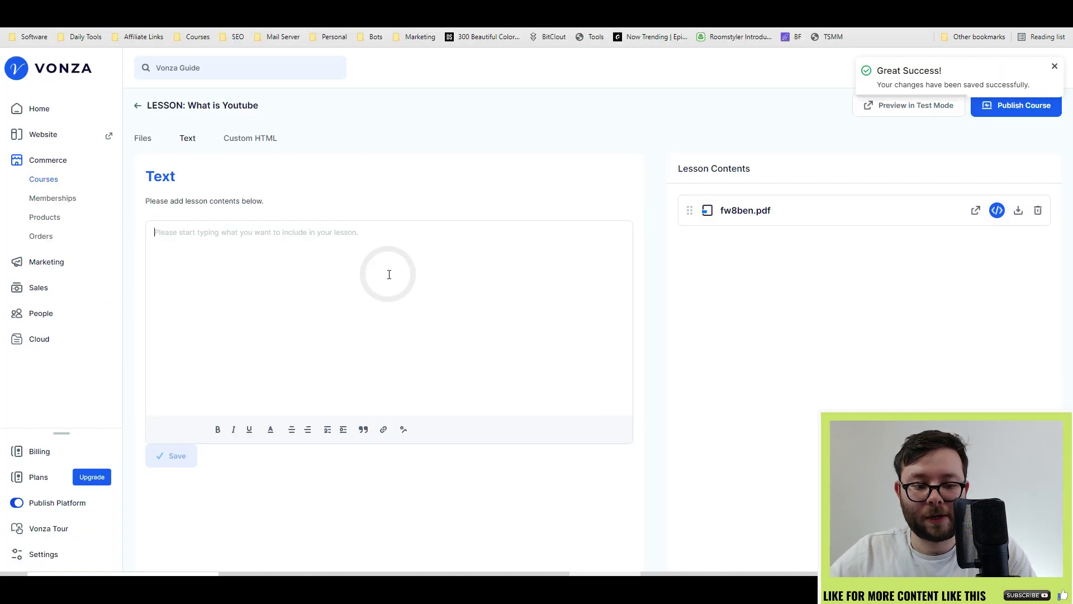
pyautogui.write('Add custom text here')
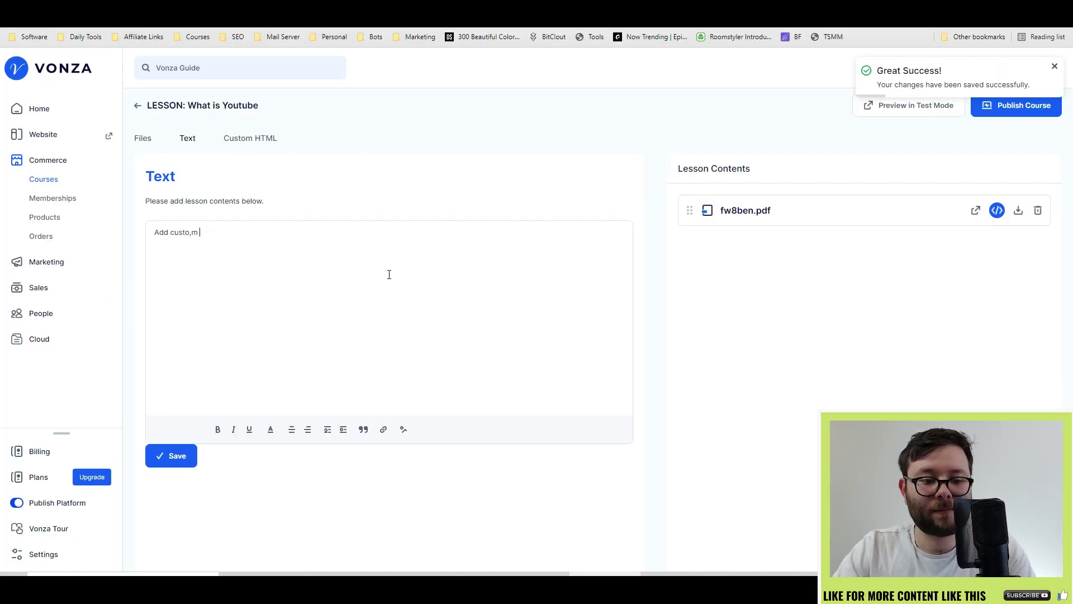
# Link 'here!' to #, colour it blue, and save the text block
pyautogui.moveTo(231, 233); pyautogui.dragTo(218, 239)
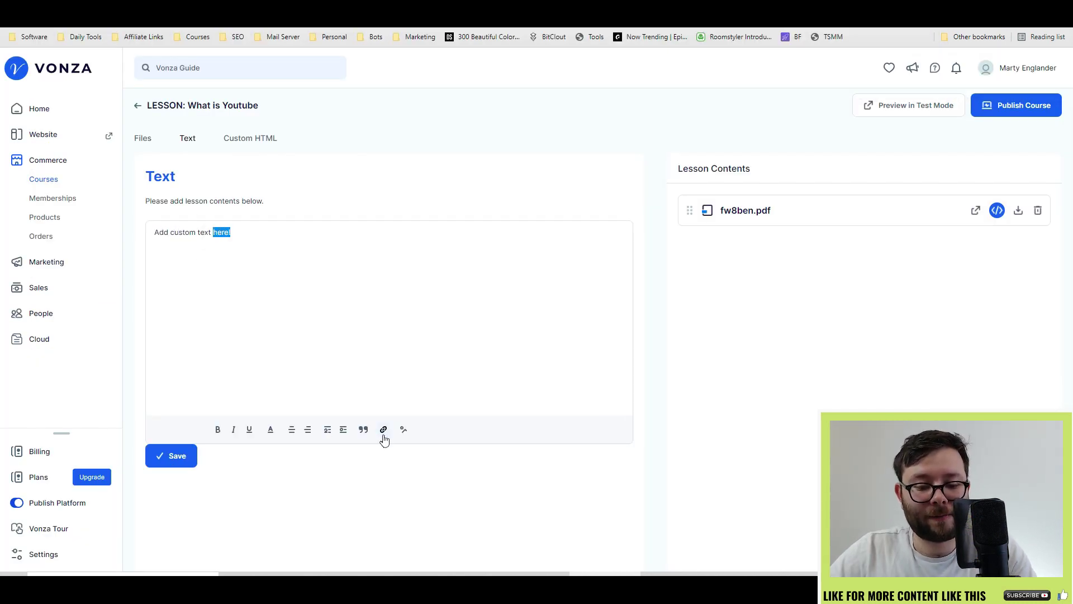
pyautogui.click(384, 430)
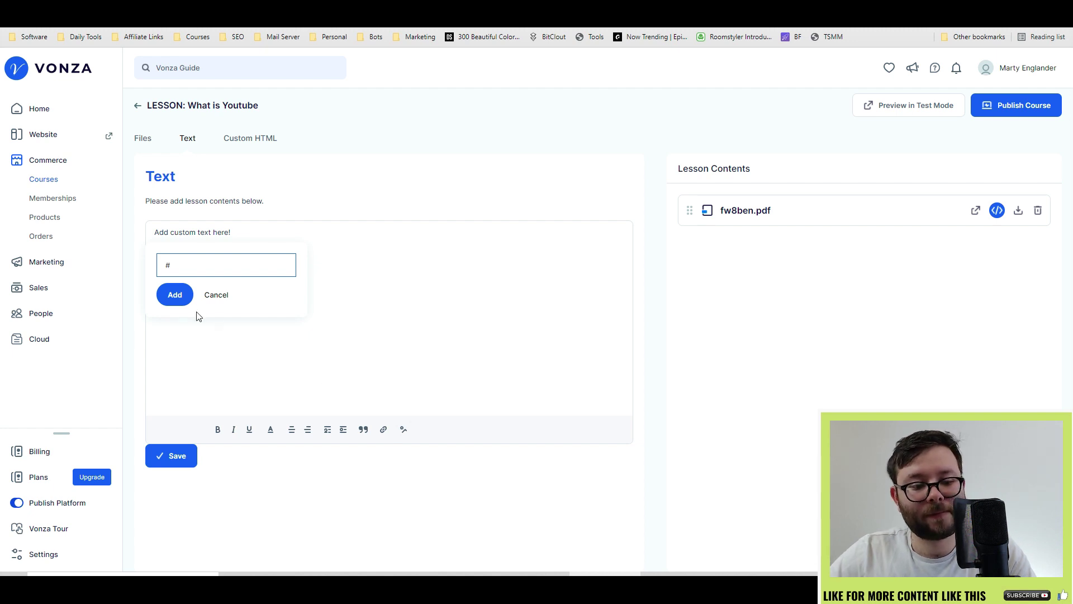
pyautogui.write('#')
pyautogui.click(175, 296)
pyautogui.click(271, 430)
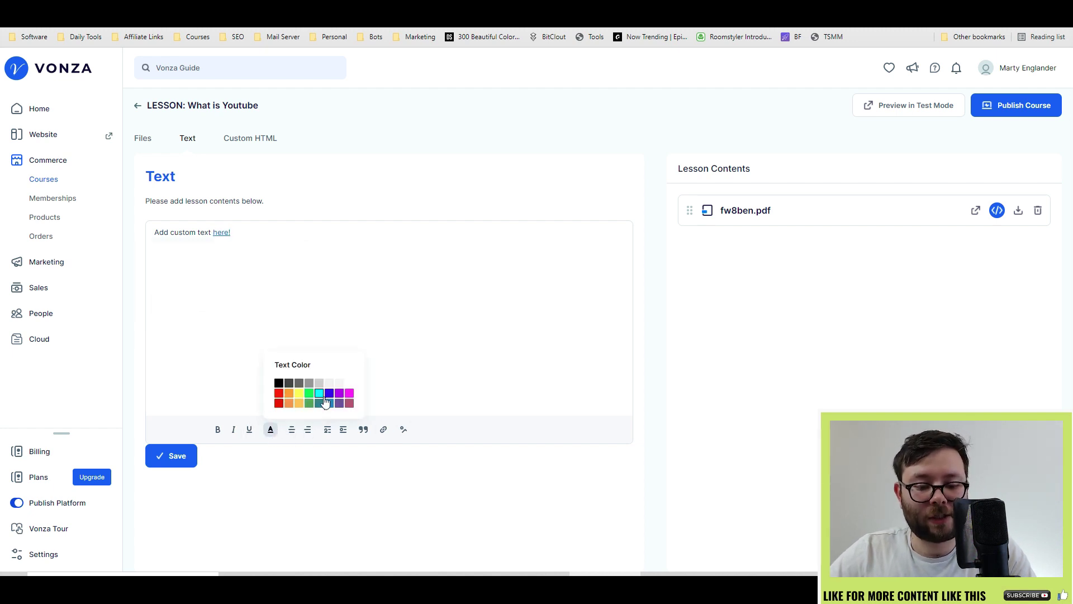
pyautogui.click(329, 397)
pyautogui.click(293, 387)
pyautogui.click(171, 455)
pyautogui.click(251, 138)
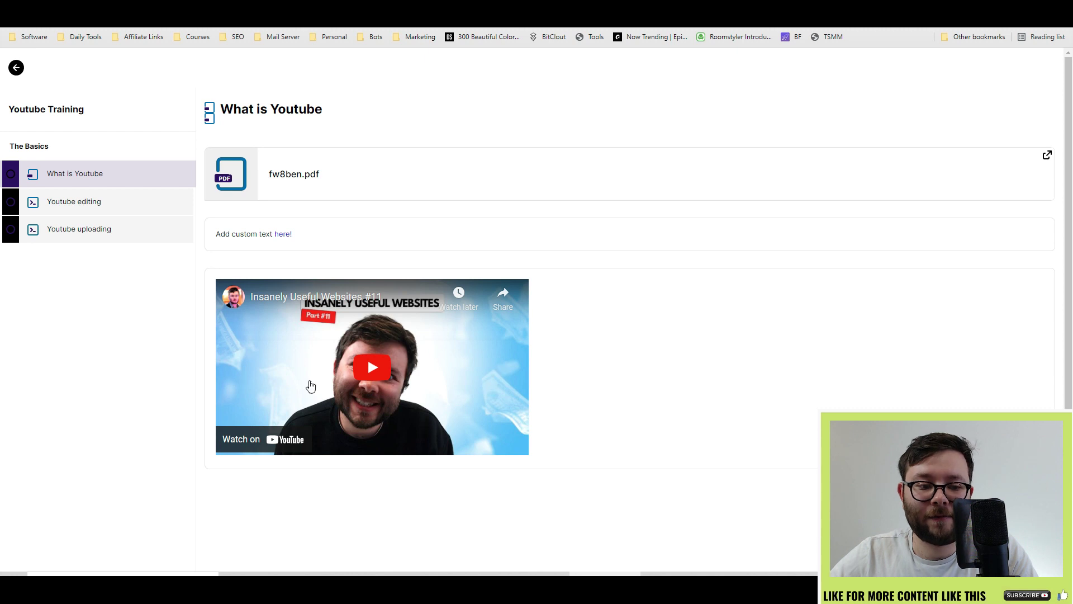
# Preview the three lessons, move Custom Html above Text, and preview in test mode
pyautogui.click(91, 203)
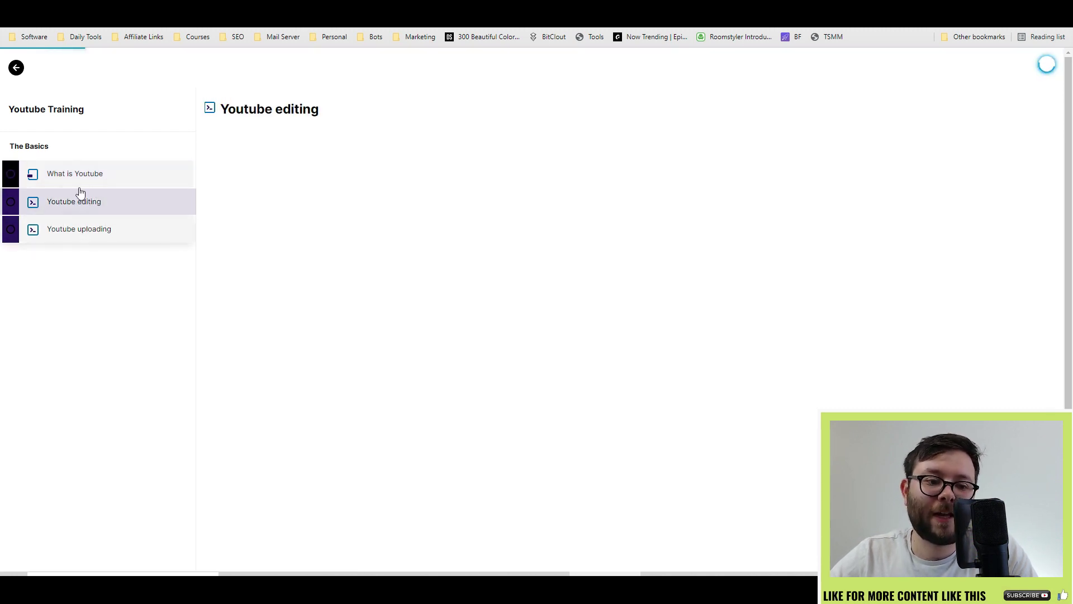
pyautogui.click(81, 229)
pyautogui.click(94, 175)
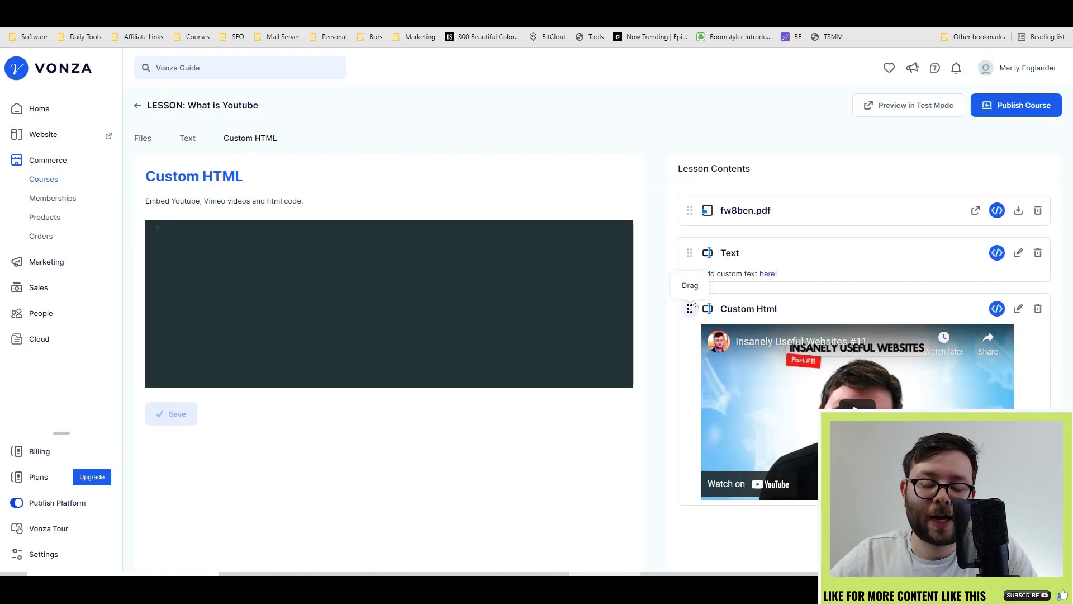
pyautogui.moveTo(689, 309); pyautogui.dragTo(689, 253)
pyautogui.click(906, 110)
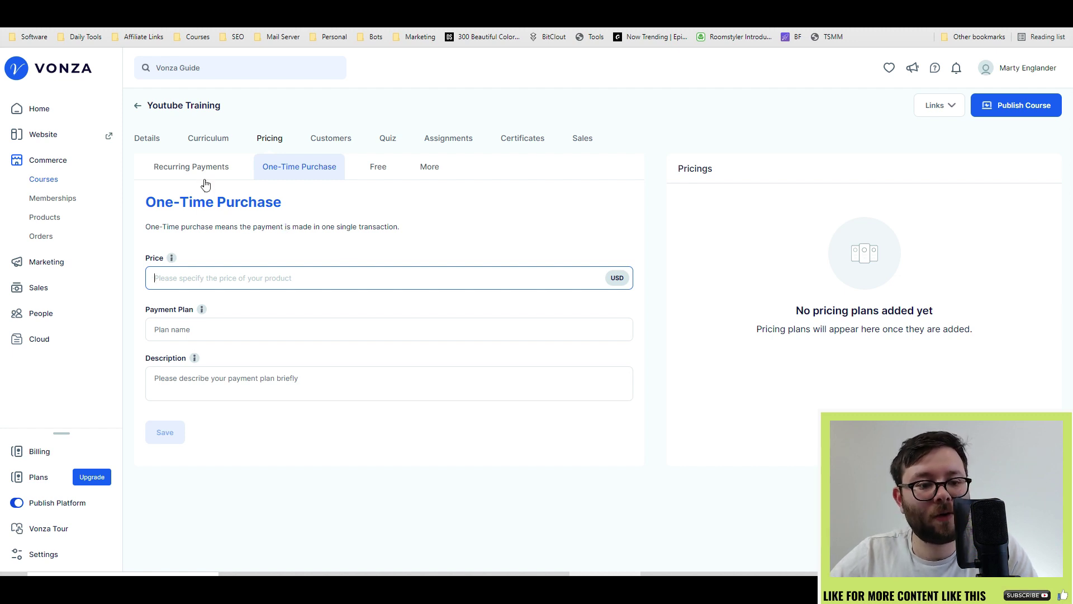
# Enter a one-time price of 500, then explore recurring payments with a fixed payment count
pyautogui.click(282, 278)
pyautogui.write('500')
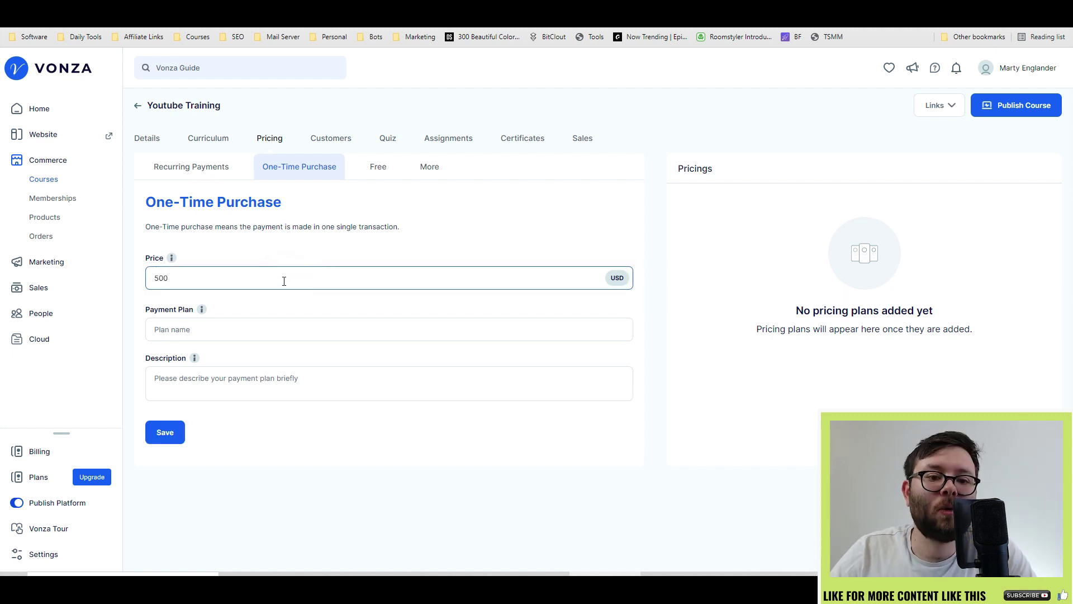
pyautogui.click(192, 171)
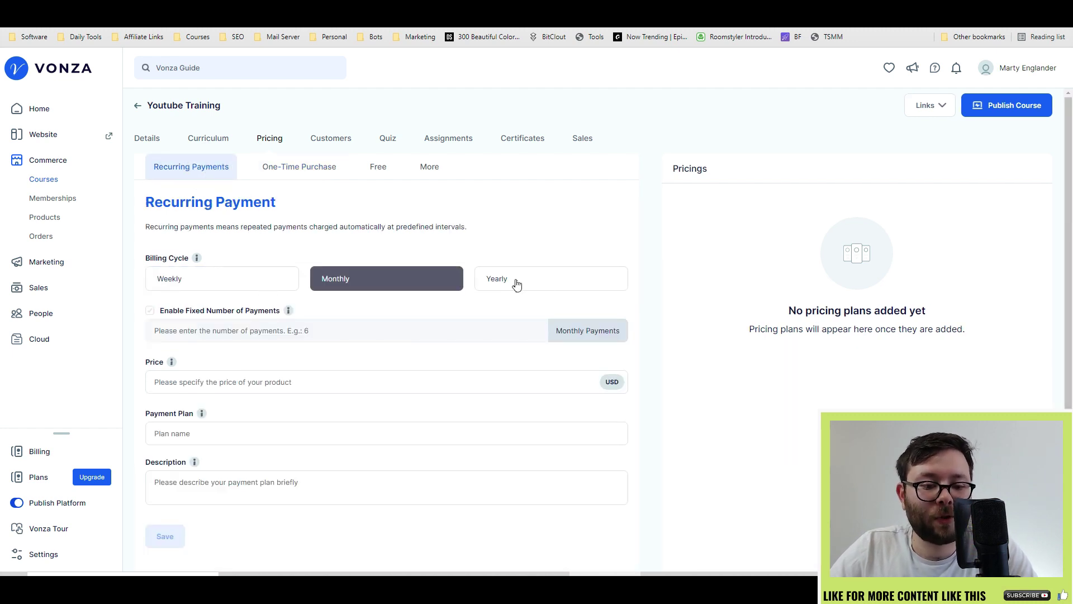
pyautogui.scroll(-1, 549, 285)
pyautogui.click(151, 302)
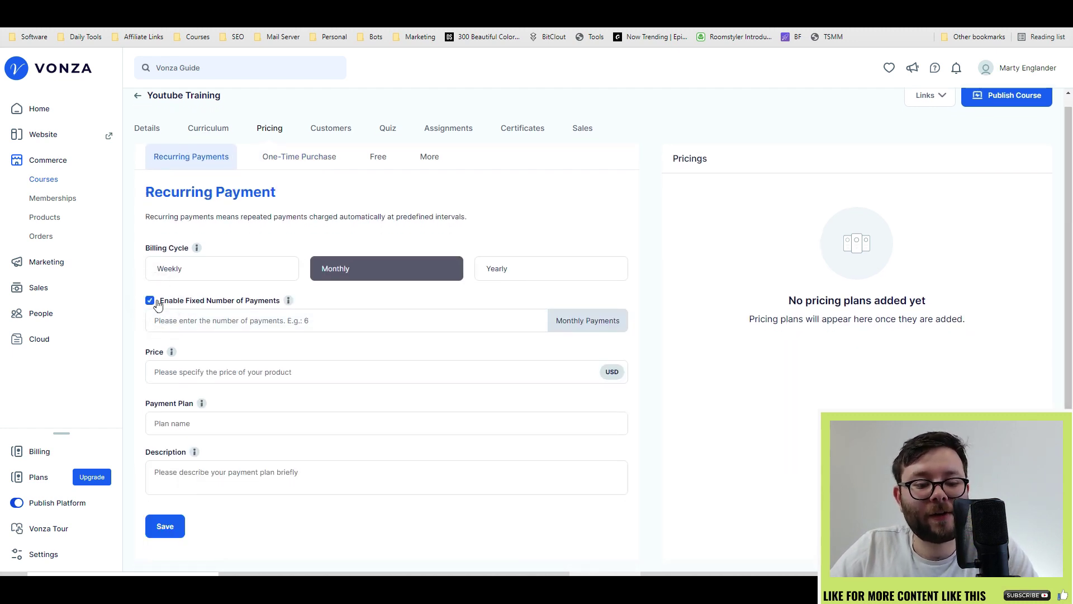
pyautogui.click(287, 381)
# Look through the Free plan and other payment types, including the installments form
pyautogui.click(239, 425)
pyautogui.click(378, 157)
pyautogui.click(175, 280)
pyautogui.click(431, 167)
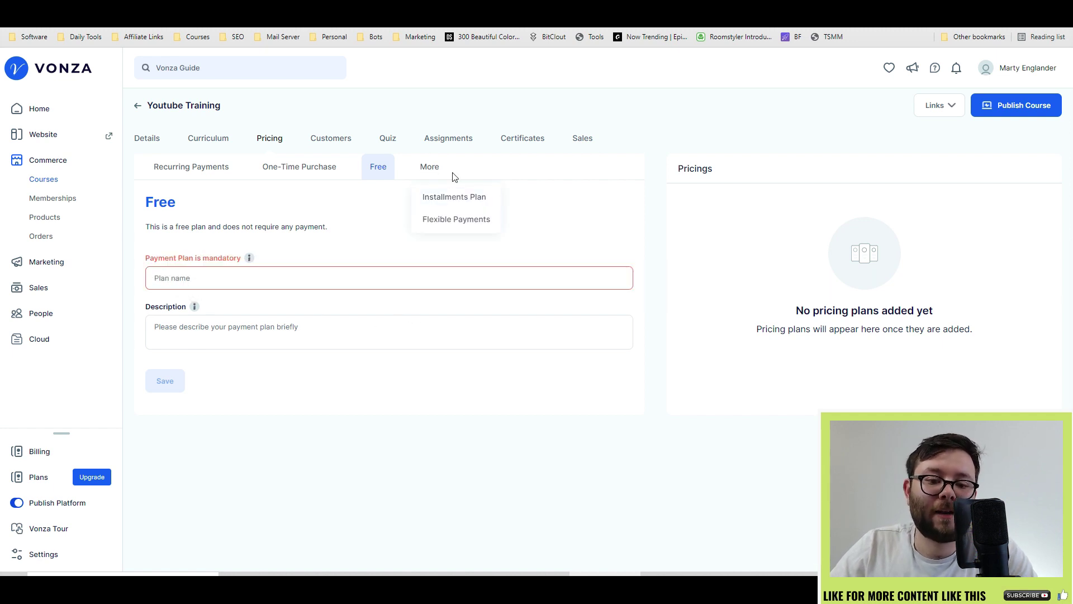
pyautogui.click(445, 201)
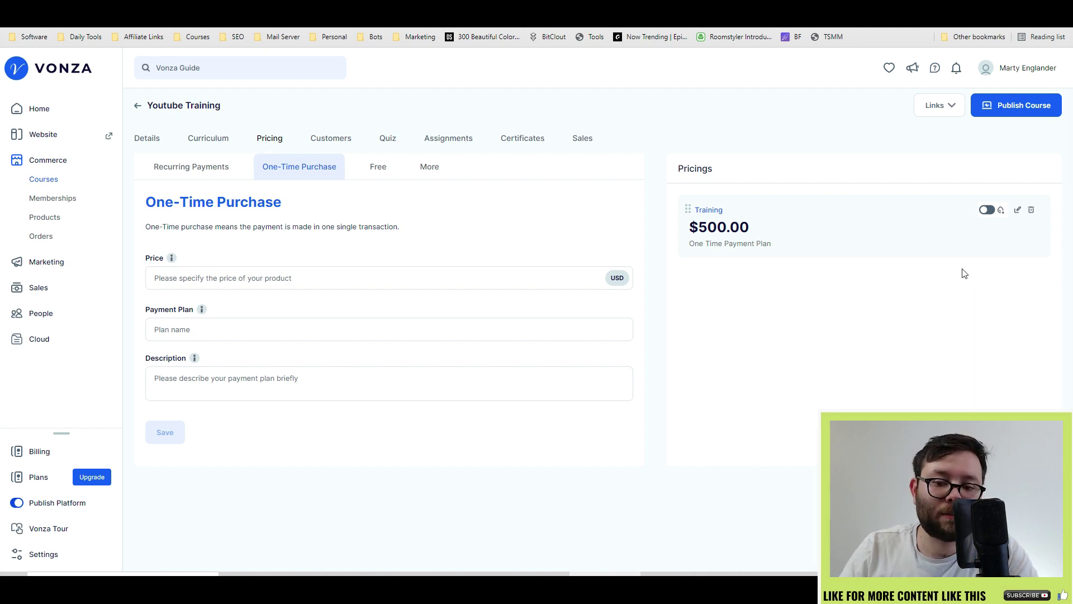
# Browse the course's Customers page and its email and enrol options before moving to Quiz
pyautogui.click(340, 141)
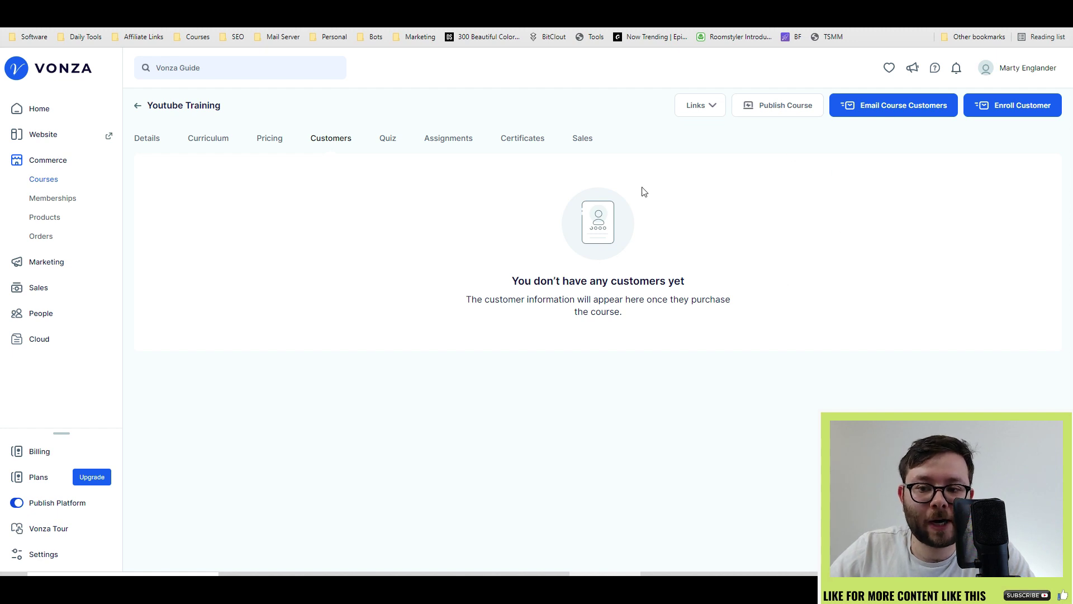
pyautogui.click(893, 109)
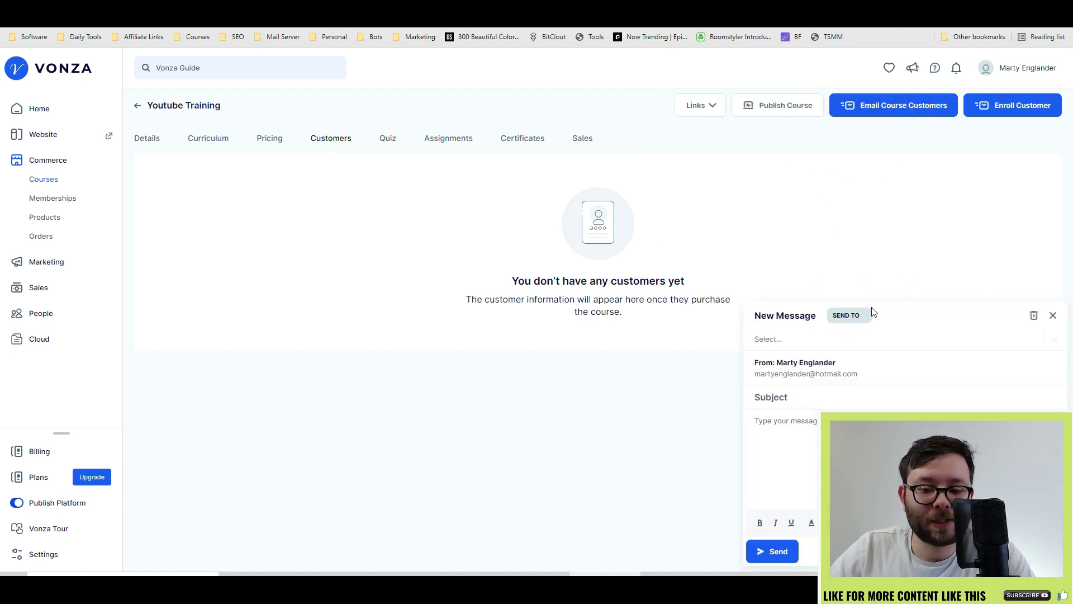
pyautogui.click(1054, 316)
pyautogui.click(1001, 106)
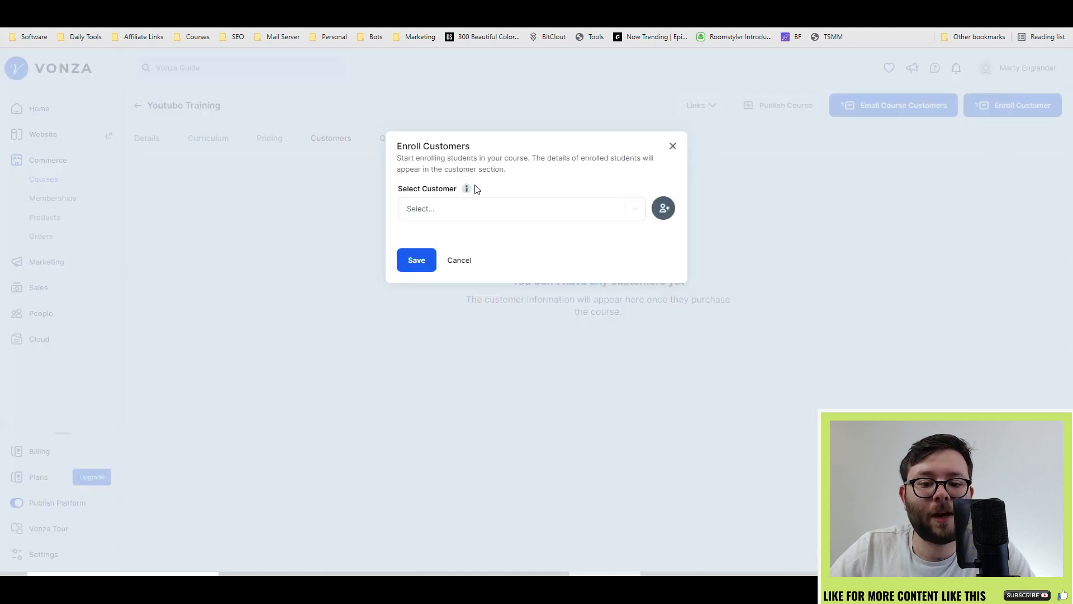
pyautogui.click(466, 205)
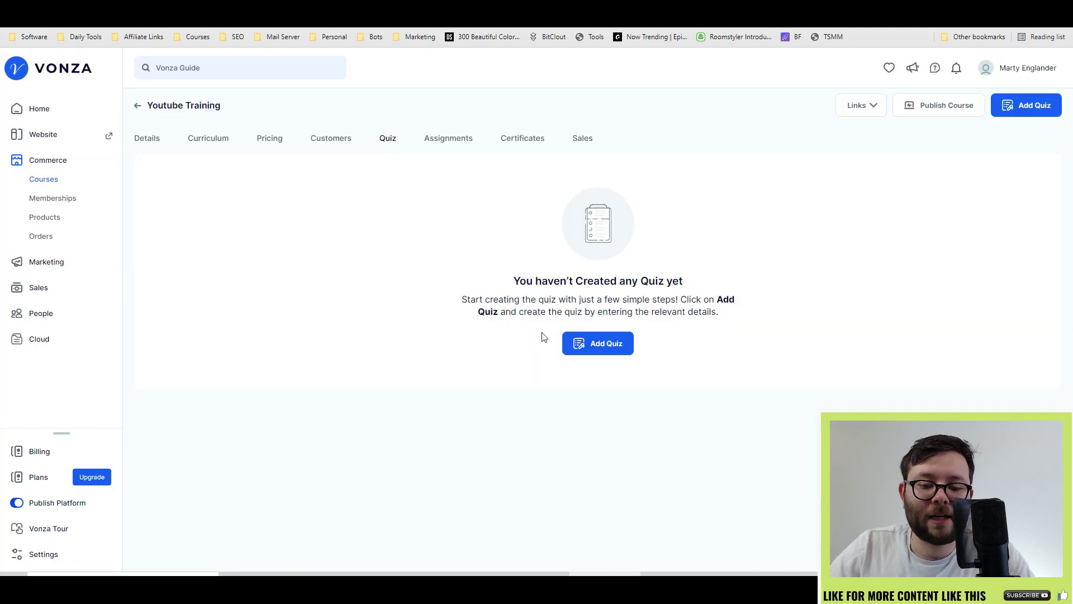
# Create a graded quiz named Youtube with the question 'What is Youtube' and extra options
pyautogui.click(587, 343)
pyautogui.click(289, 362)
pyautogui.click(459, 219)
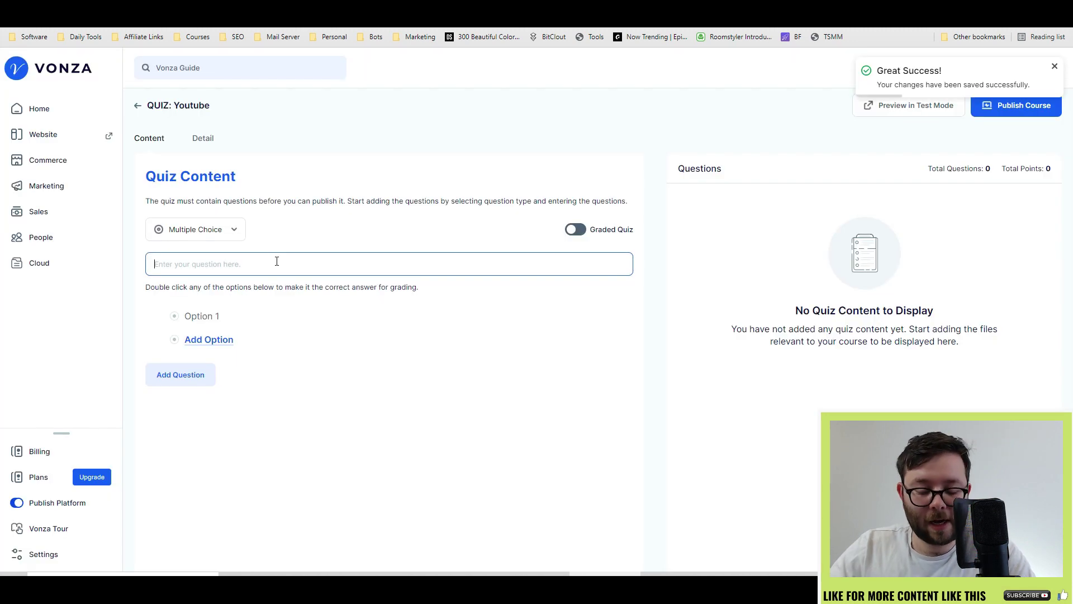
pyautogui.click(276, 261)
pyautogui.write('What is Youtube')
pyautogui.click(255, 322)
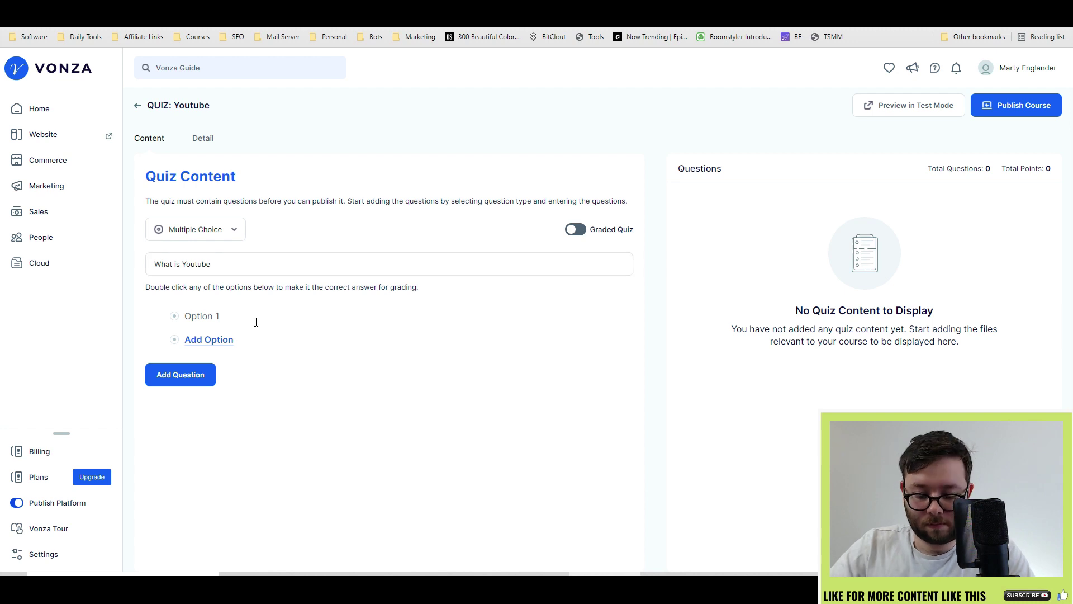
pyautogui.click(576, 230)
# Preview the quiz, answer Option 1, submit, and check the responses and summary
pyautogui.click(910, 105)
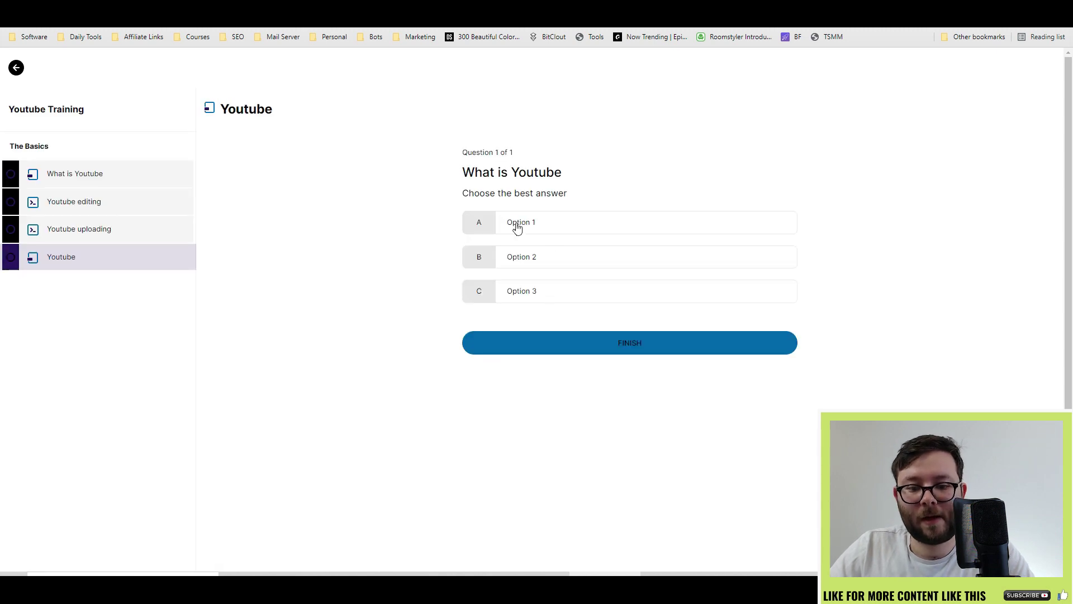
pyautogui.click(519, 226)
pyautogui.click(618, 344)
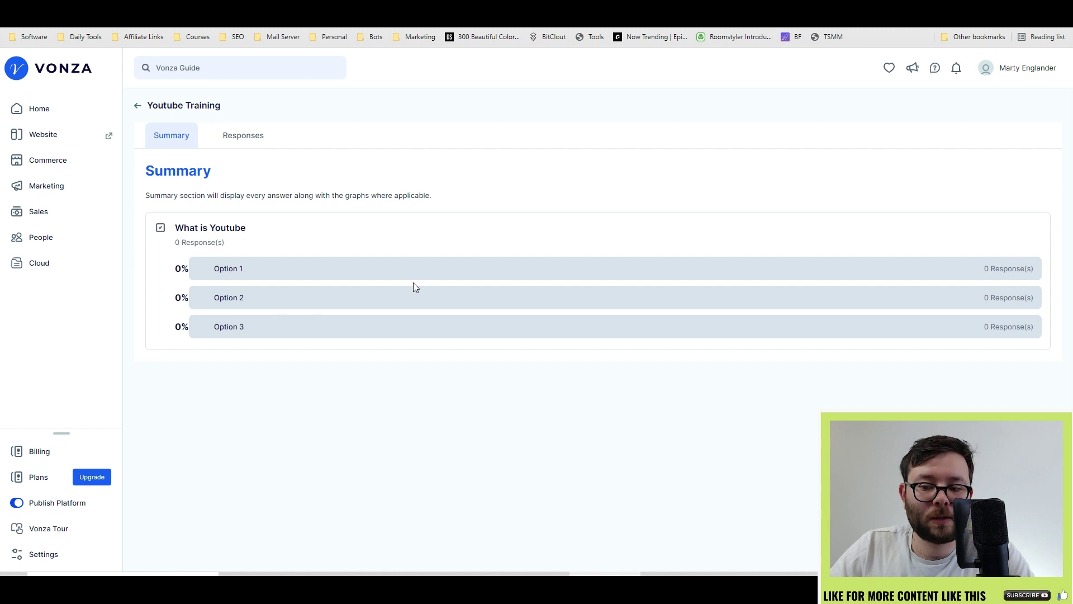
pyautogui.click(236, 137)
pyautogui.click(189, 137)
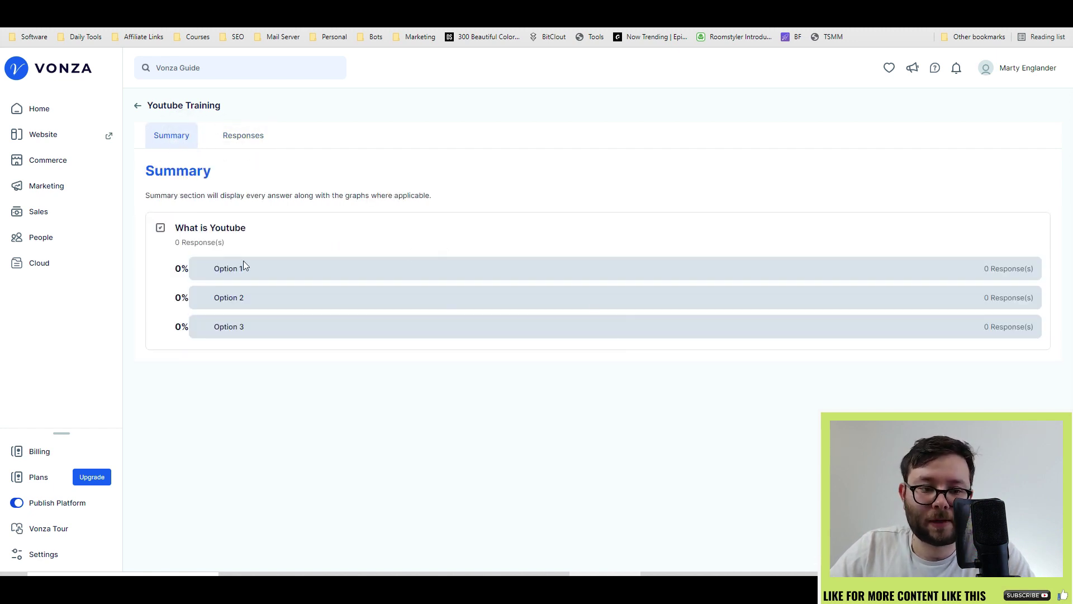
# Create a course certificate and switch between its first and second design templates
pyautogui.click(138, 106)
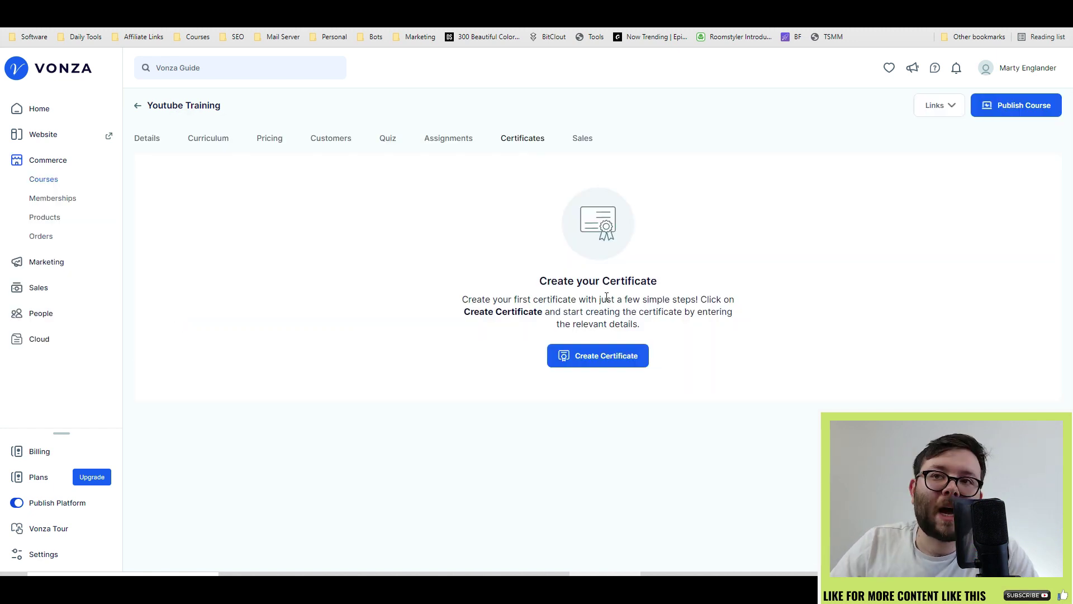
pyautogui.click(587, 361)
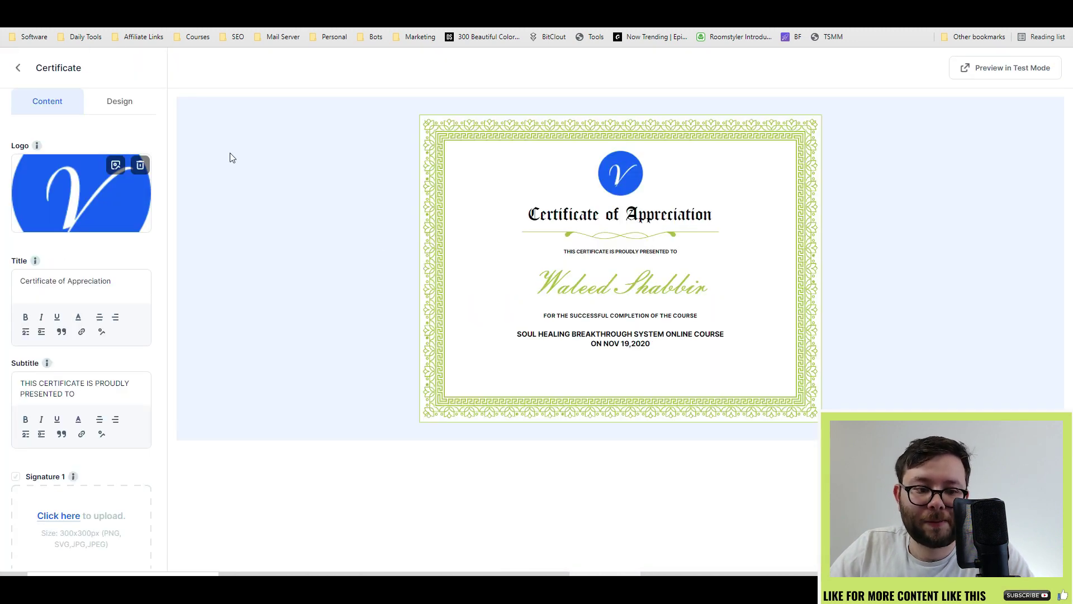
pyautogui.scroll(-1, 103, 268)
pyautogui.click(114, 102)
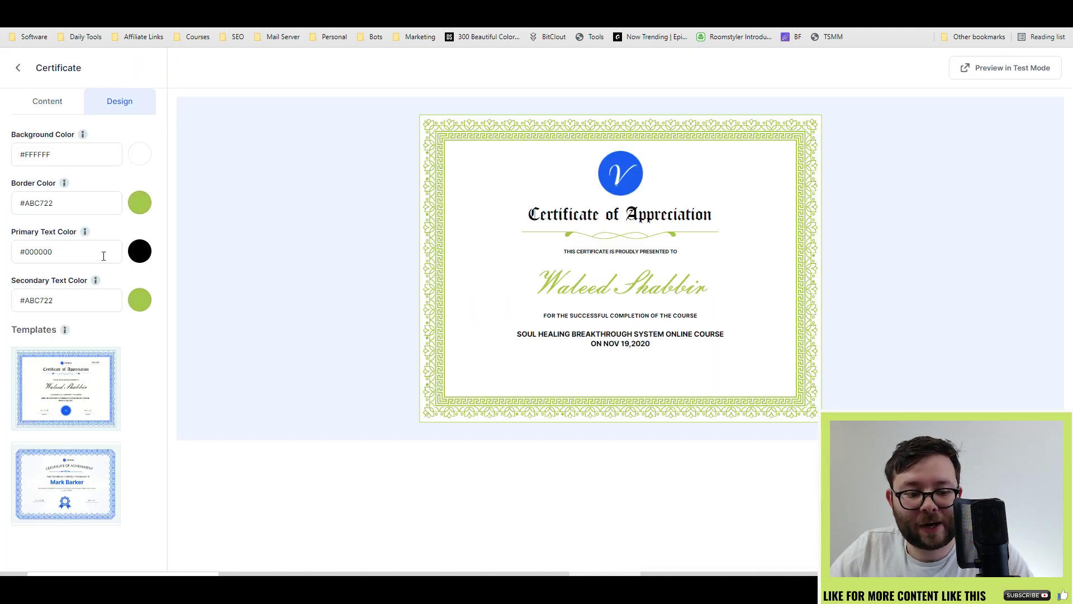
pyautogui.click(93, 466)
pyautogui.rightClick(96, 412)
pyautogui.click(79, 400)
pyautogui.click(83, 496)
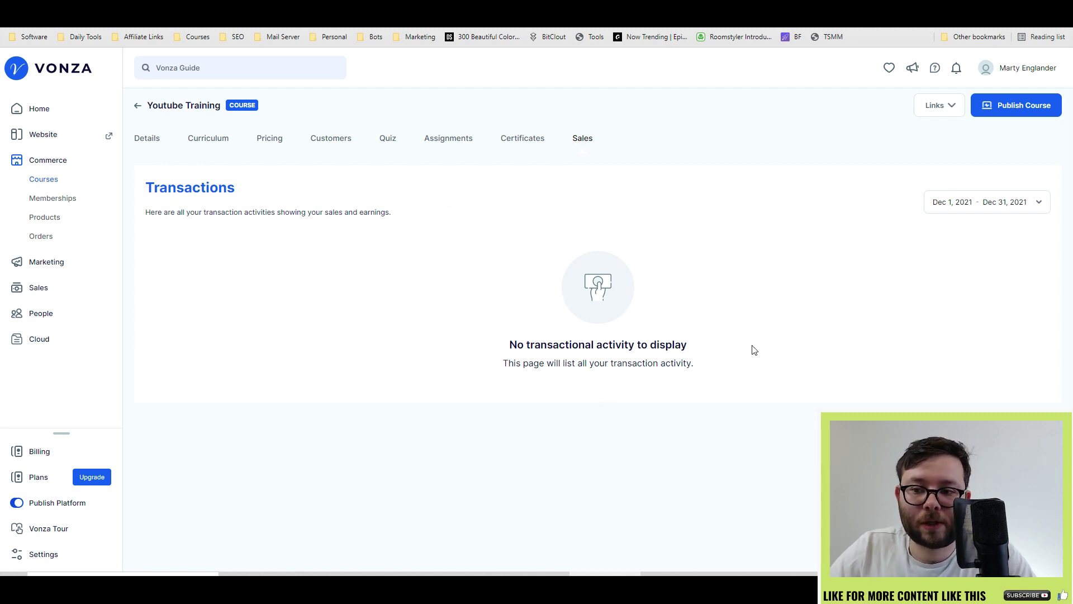
# Publish the Youtube Training course and copy its public link
pyautogui.click(1022, 111)
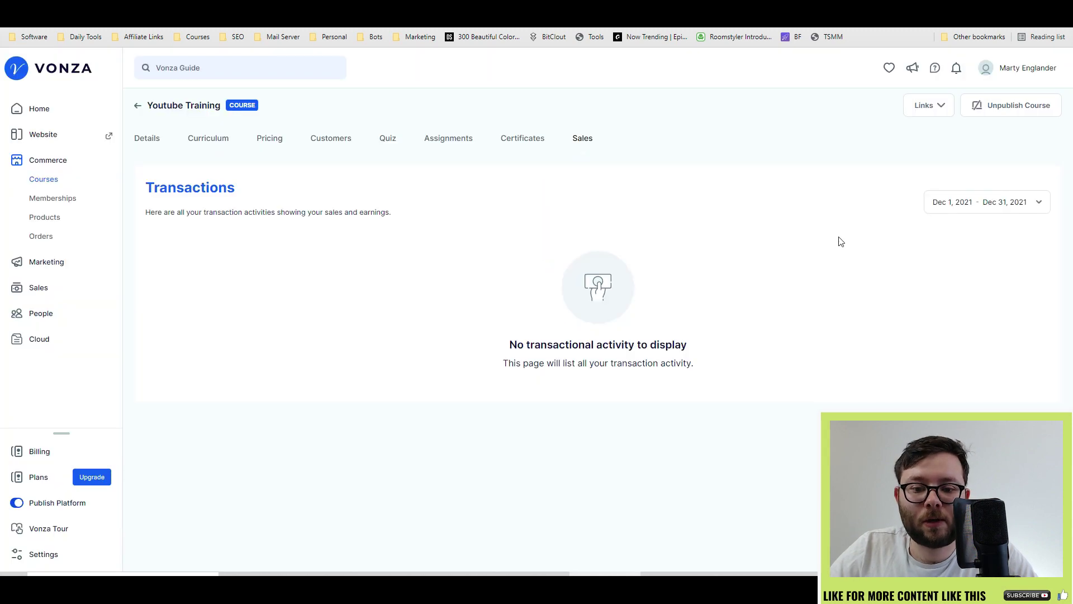
pyautogui.click(928, 106)
pyautogui.click(939, 160)
# Load the course link in a new tab and open the What is Youtube lesson
pyautogui.hotkey('ctrl', 't')
pyautogui.hotkey('ctrl', 'v')
pyautogui.press('Return')
pyautogui.scroll(-2, 731, 225)
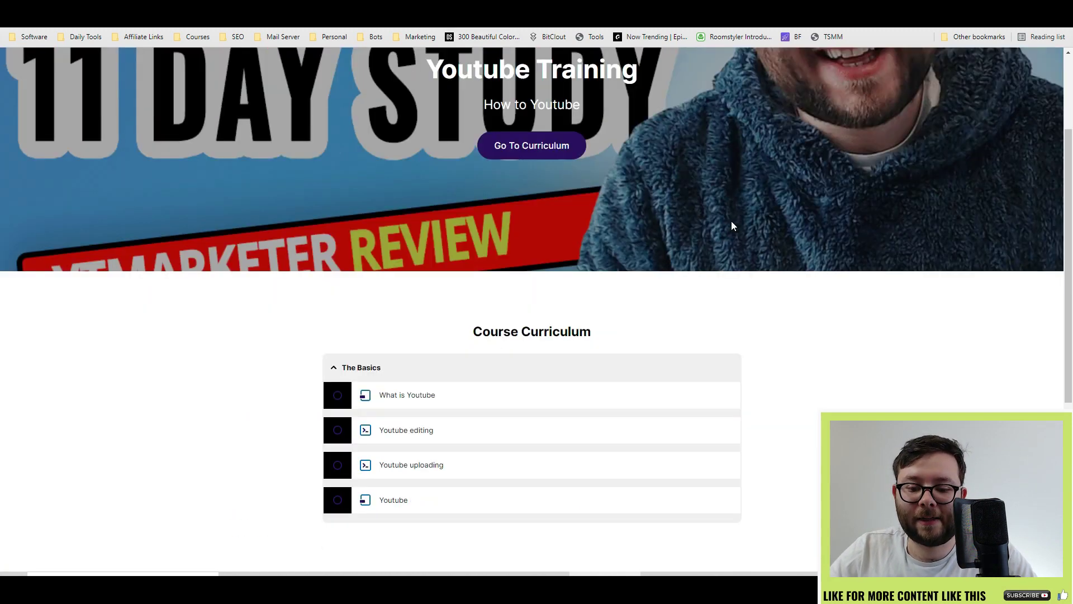
pyautogui.scroll(-3, 731, 226)
pyautogui.click(353, 178)
pyautogui.click(361, 204)
pyautogui.click(415, 217)
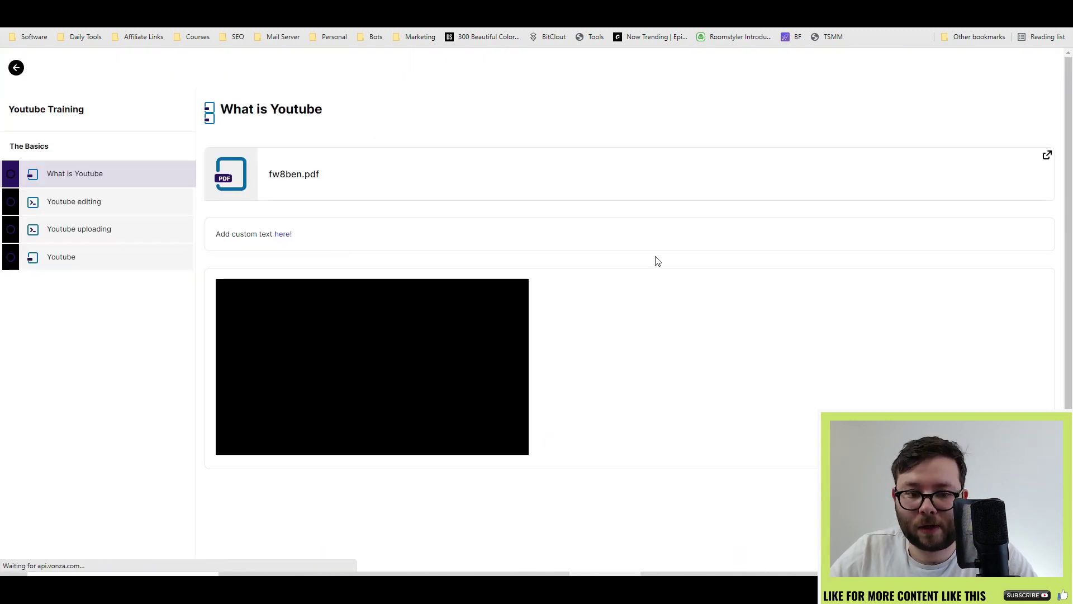
# Browse membership customers and sales, cancel a new membership, and view MMO Alliance tiers
pyautogui.hotkey('ctrl', 'w')
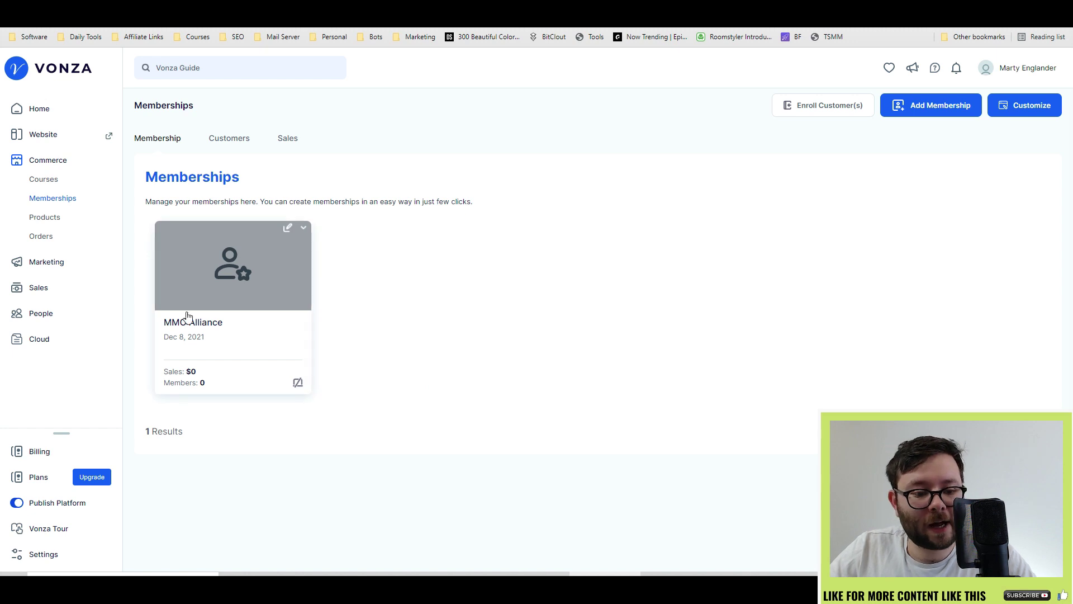
pyautogui.click(229, 138)
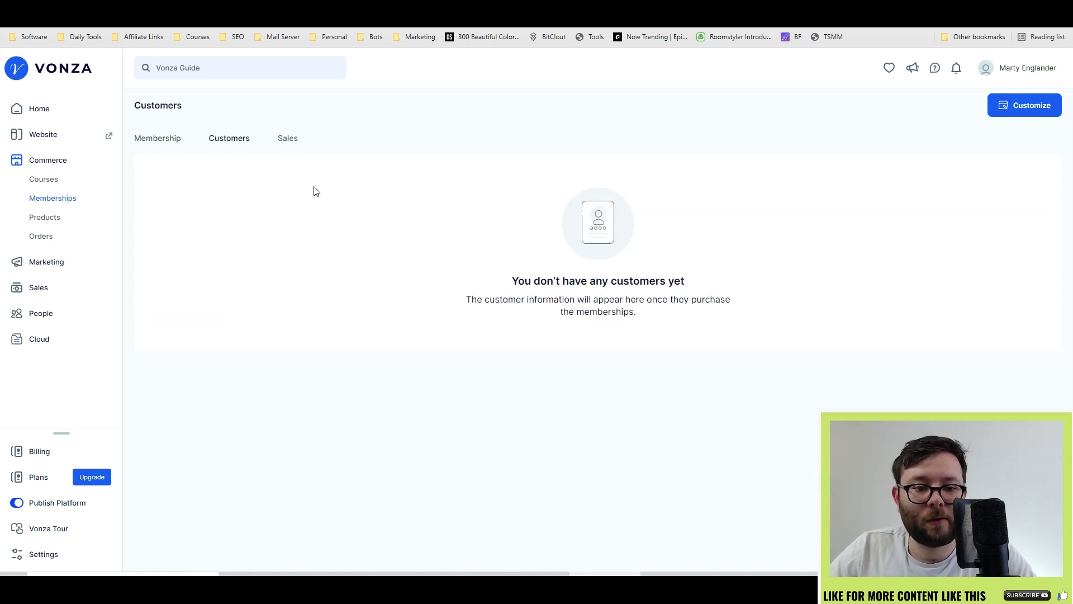
pyautogui.click(284, 140)
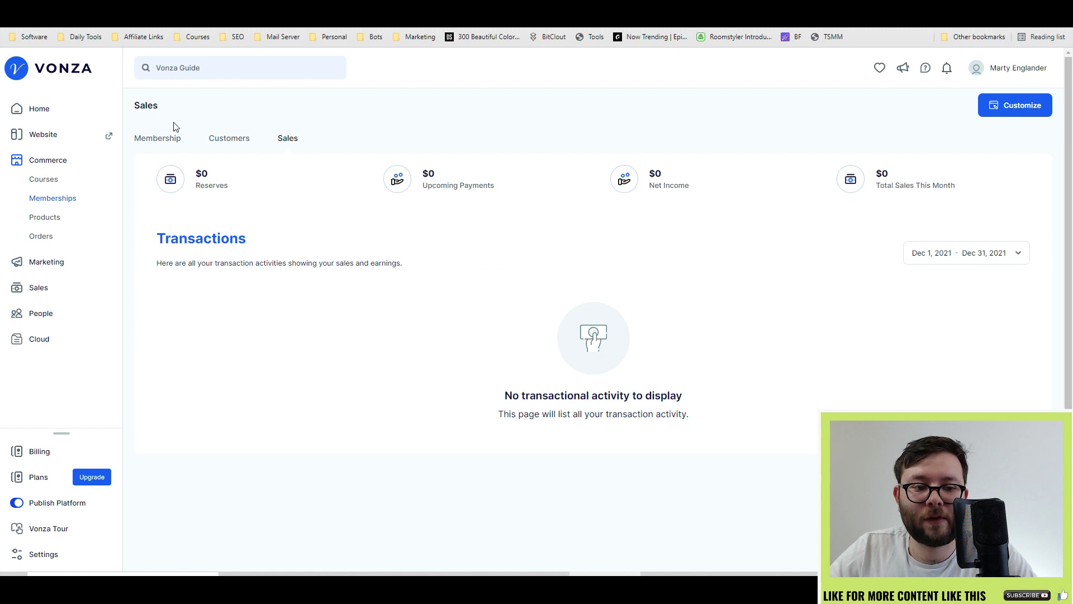
pyautogui.click(154, 139)
pyautogui.click(939, 106)
pyautogui.press('Escape')
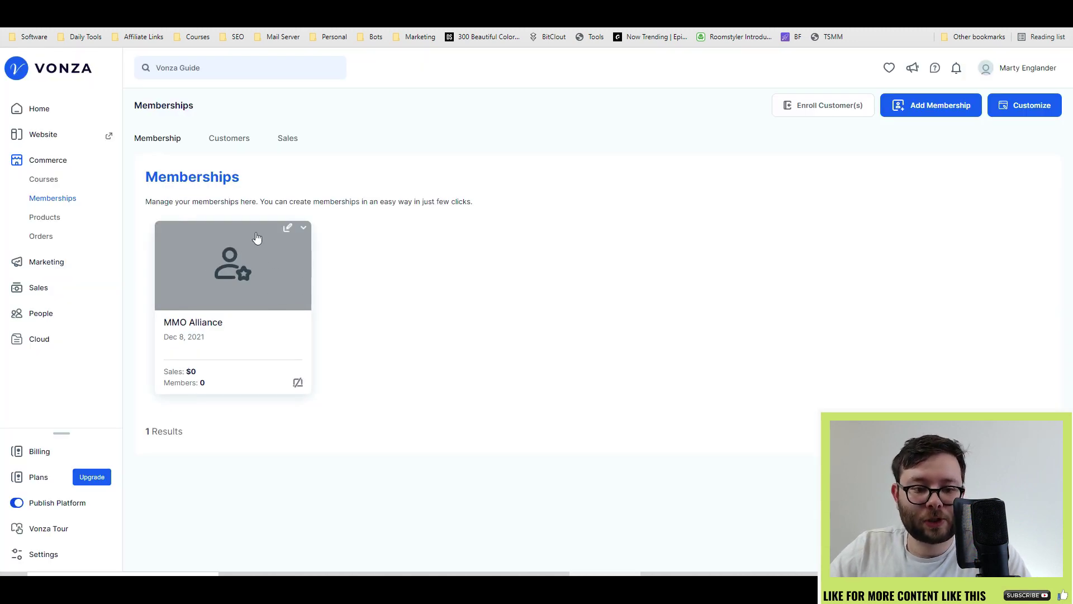
pyautogui.click(288, 229)
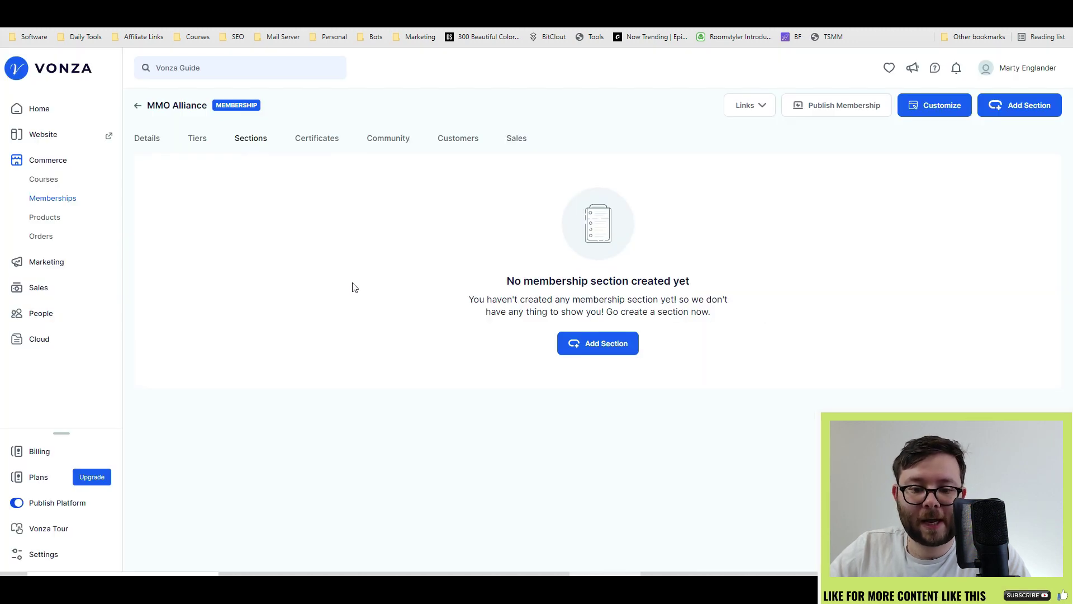
pyautogui.click(202, 142)
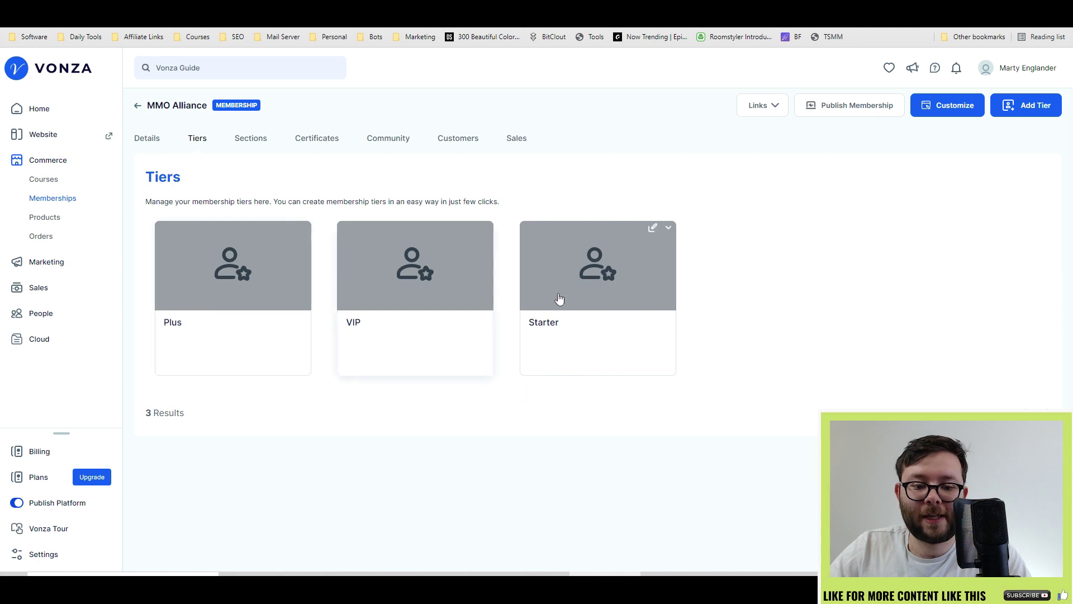
pyautogui.click(204, 289)
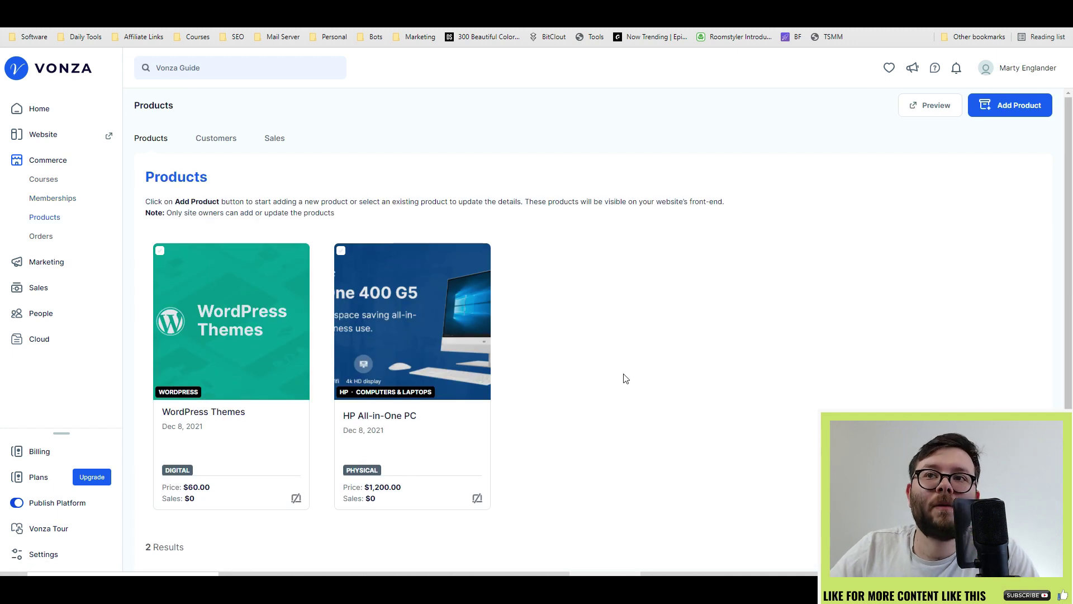
# Edit the HP All-in-One PC product and review its Additional Details and SEO
pyautogui.scroll(-1, 629, 379)
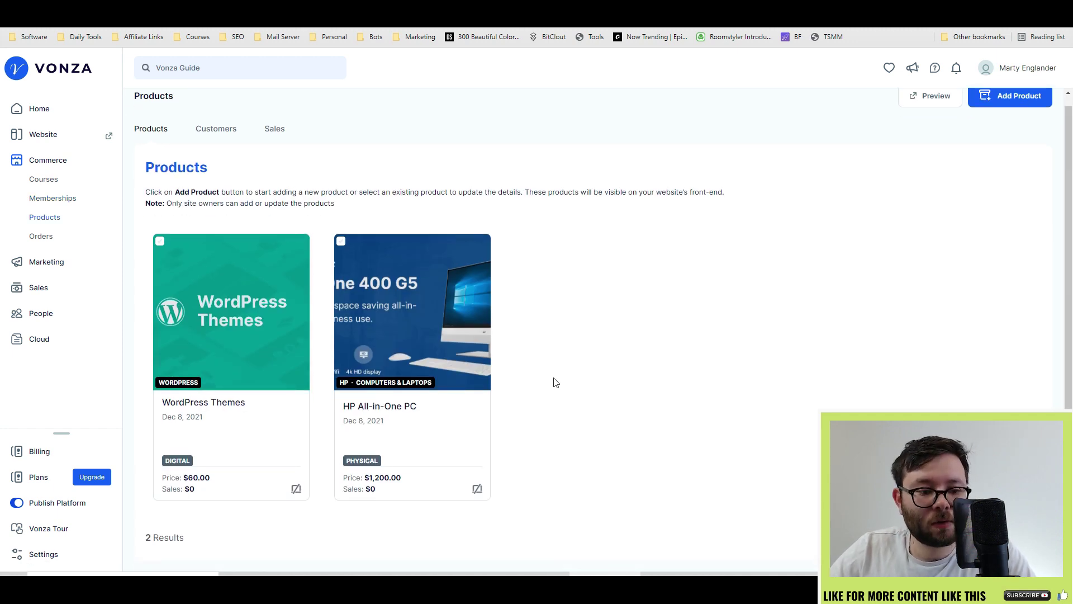
pyautogui.moveTo(448, 358)
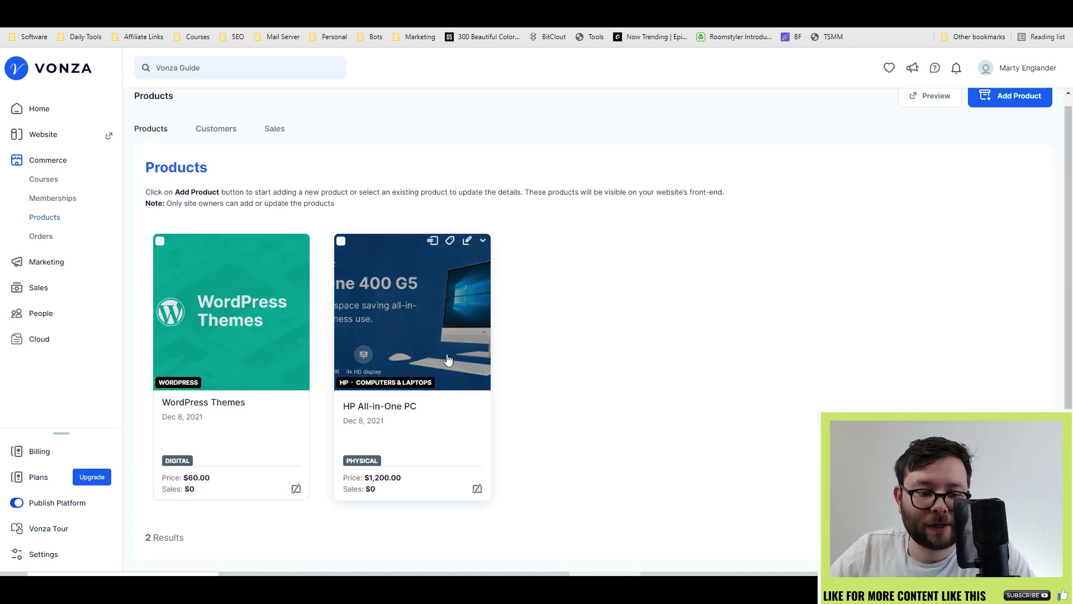
pyautogui.click(467, 241)
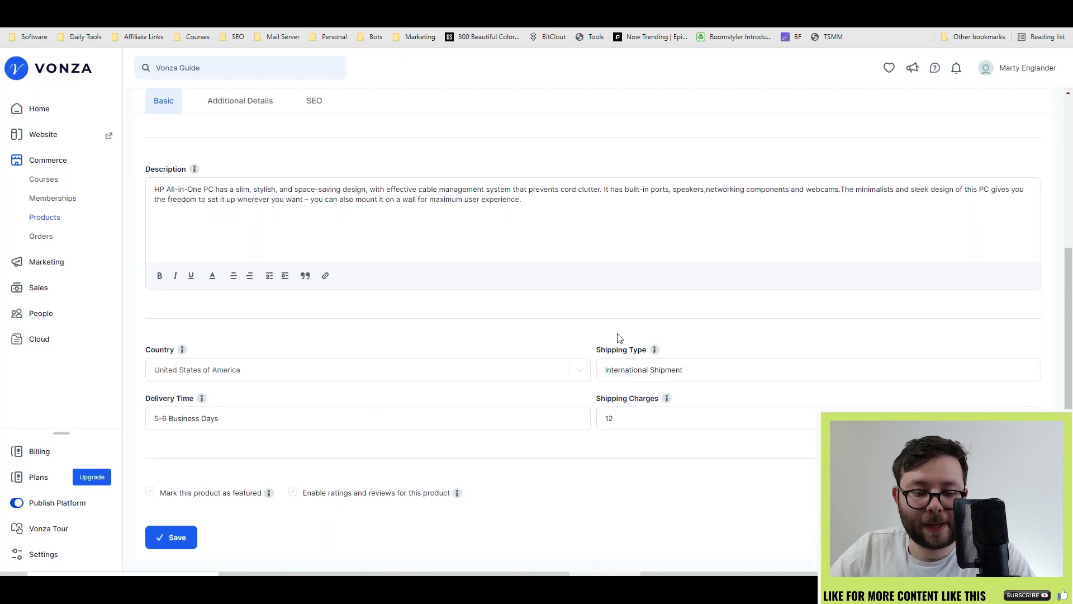
pyautogui.scroll(4, 391, 447)
pyautogui.click(246, 168)
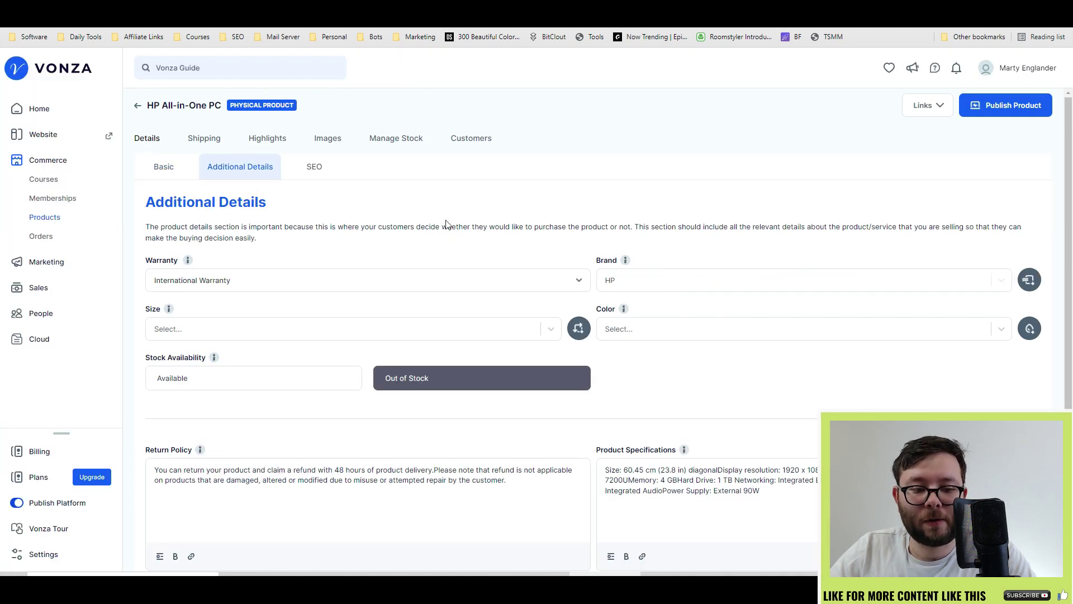
pyautogui.scroll(-4, 335, 294)
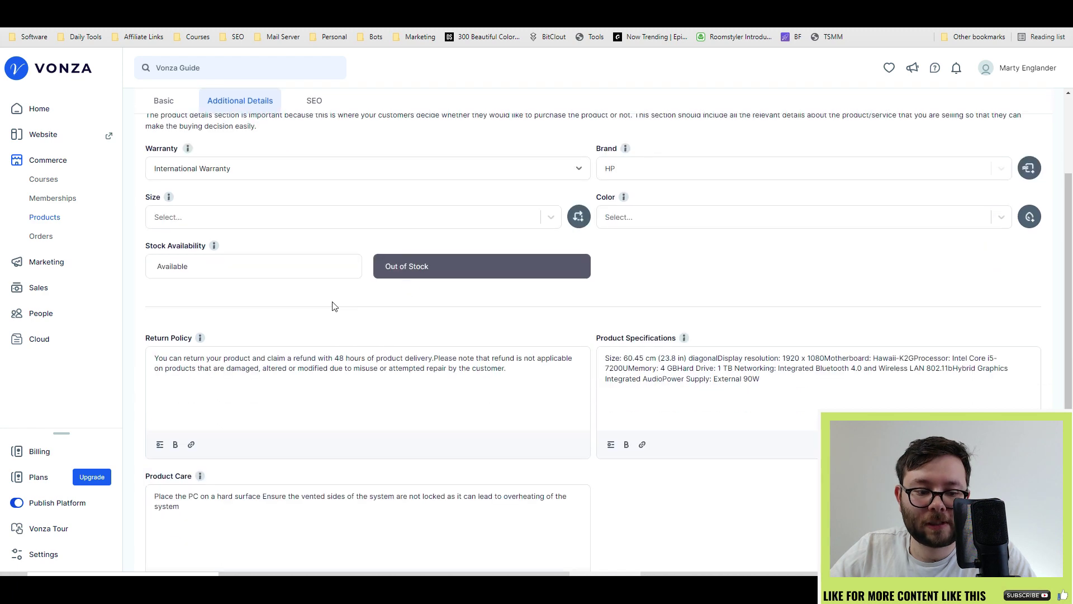
pyautogui.scroll(3, 726, 450)
pyautogui.scroll(1, 437, 424)
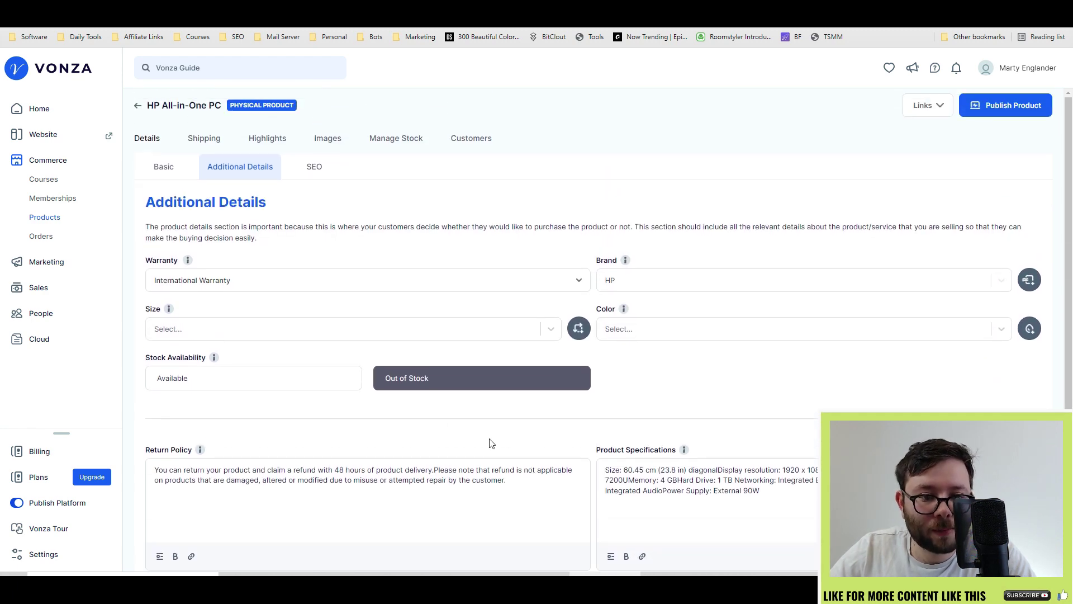
pyautogui.click(313, 167)
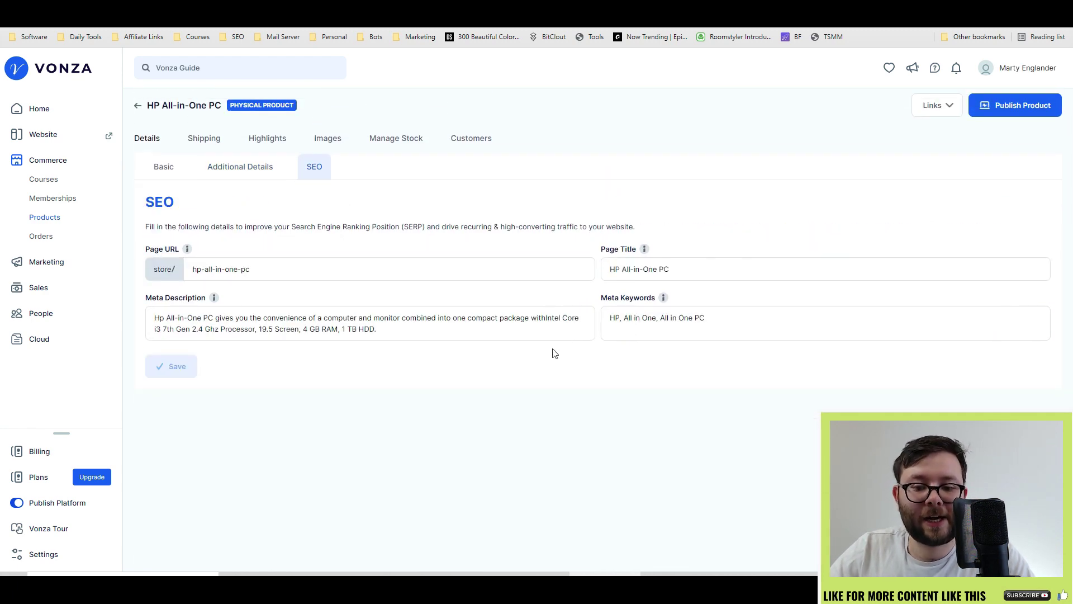
# Review the product's shipping, highlights, images, stock and special price, and its customers
pyautogui.click(204, 138)
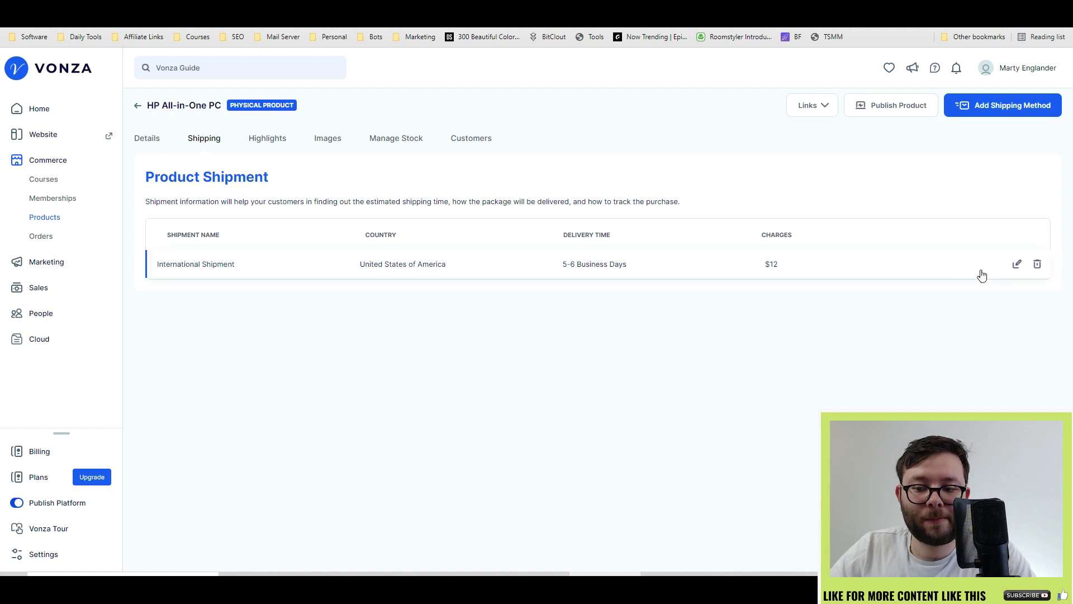
pyautogui.click(268, 138)
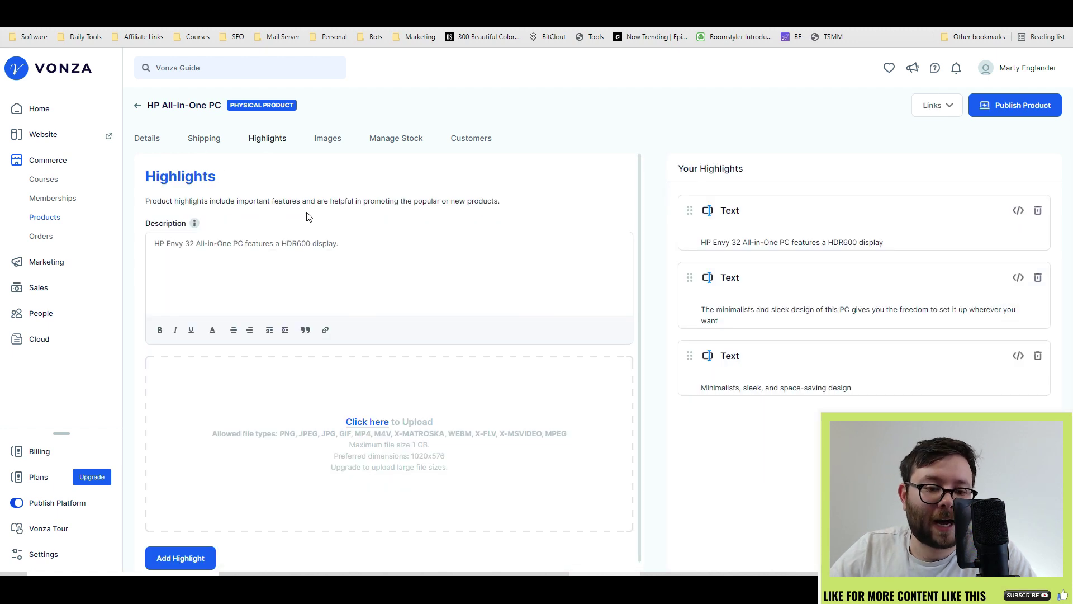
pyautogui.click(330, 138)
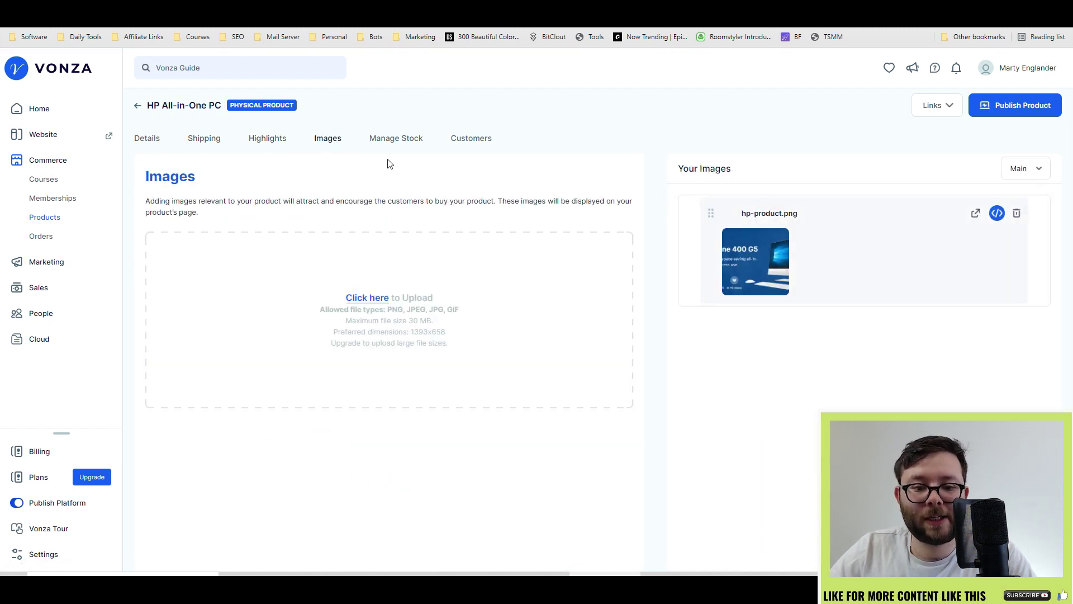
pyautogui.click(384, 136)
pyautogui.click(855, 271)
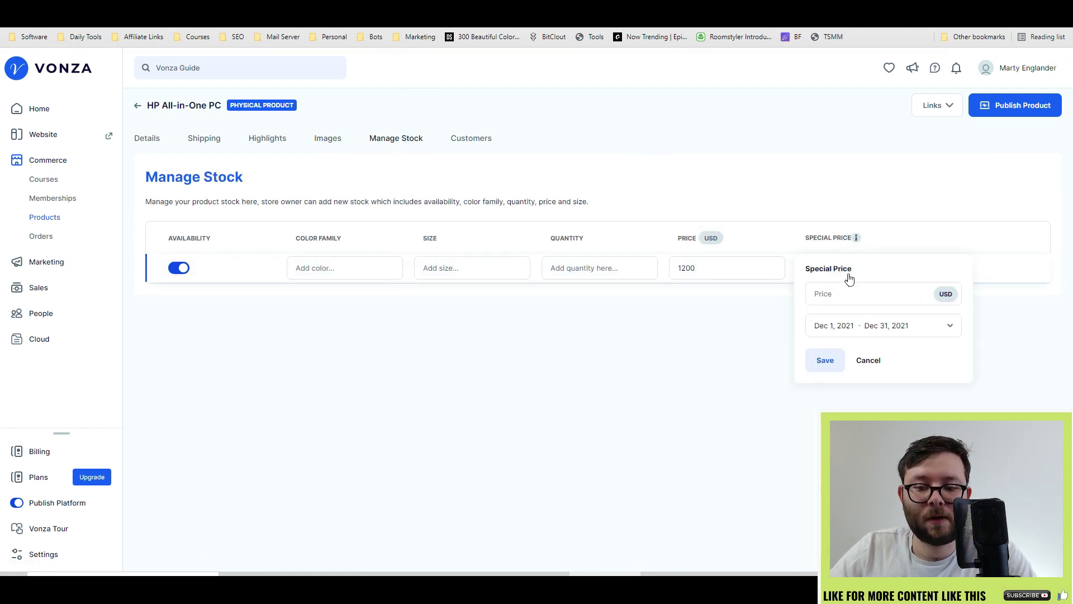
pyautogui.click(724, 277)
pyautogui.click(607, 274)
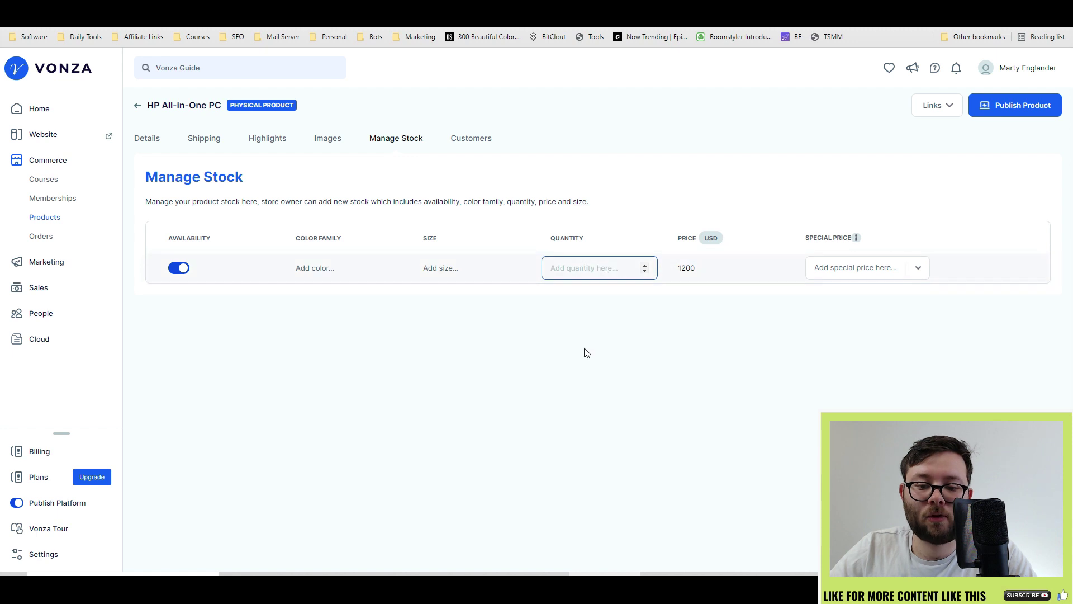
pyautogui.click(471, 138)
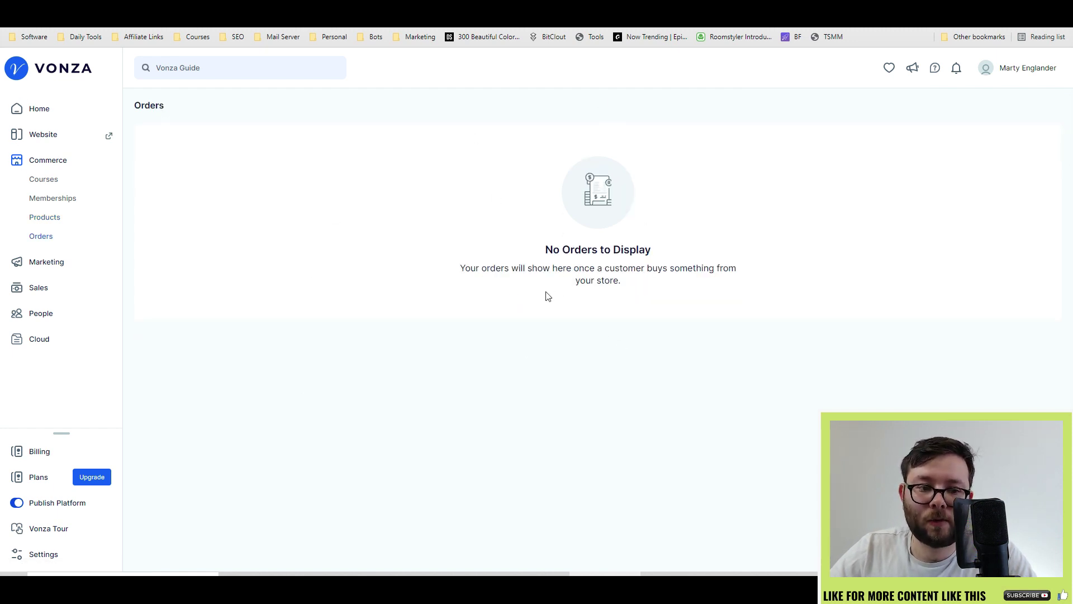
# Open the marketing email inbox, start a new email draft, then dismiss it
pyautogui.click(50, 261)
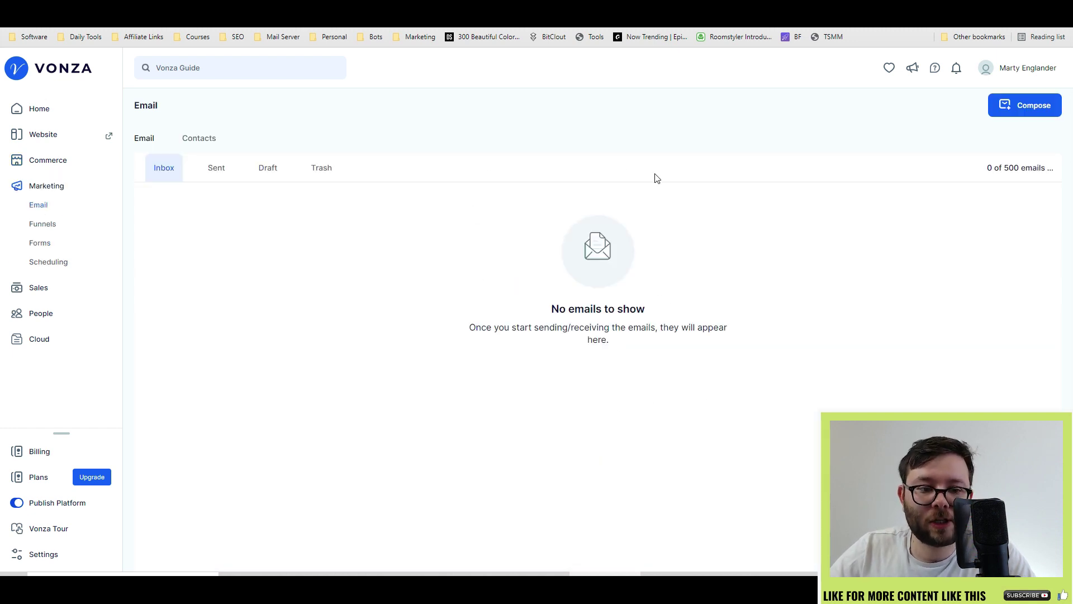
pyautogui.click(1038, 107)
pyautogui.press('Escape')
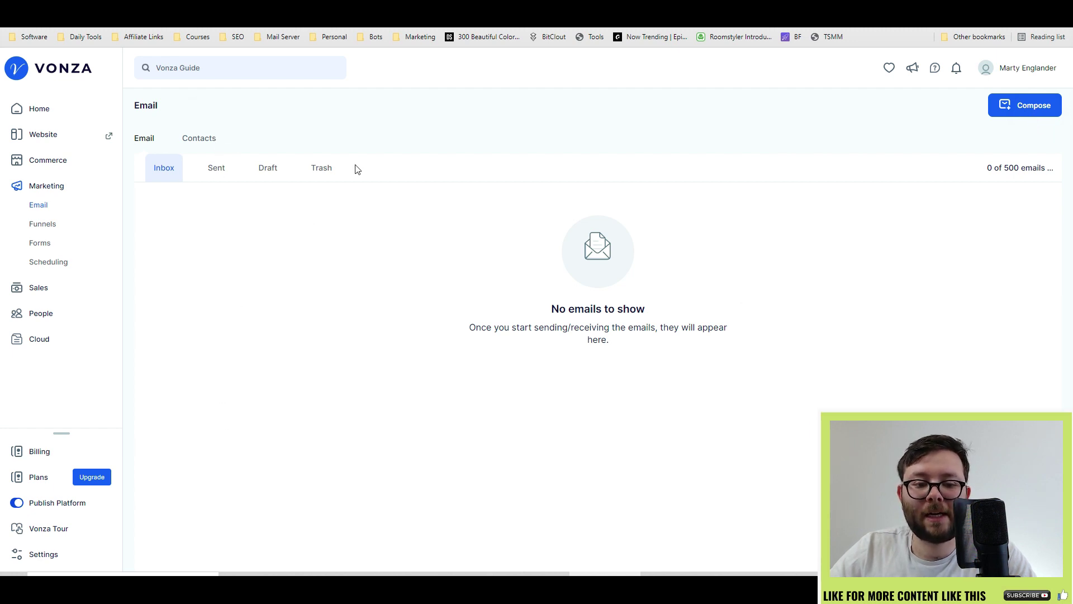
# In Contacts, start an import and a new label, cancelling both
pyautogui.click(198, 141)
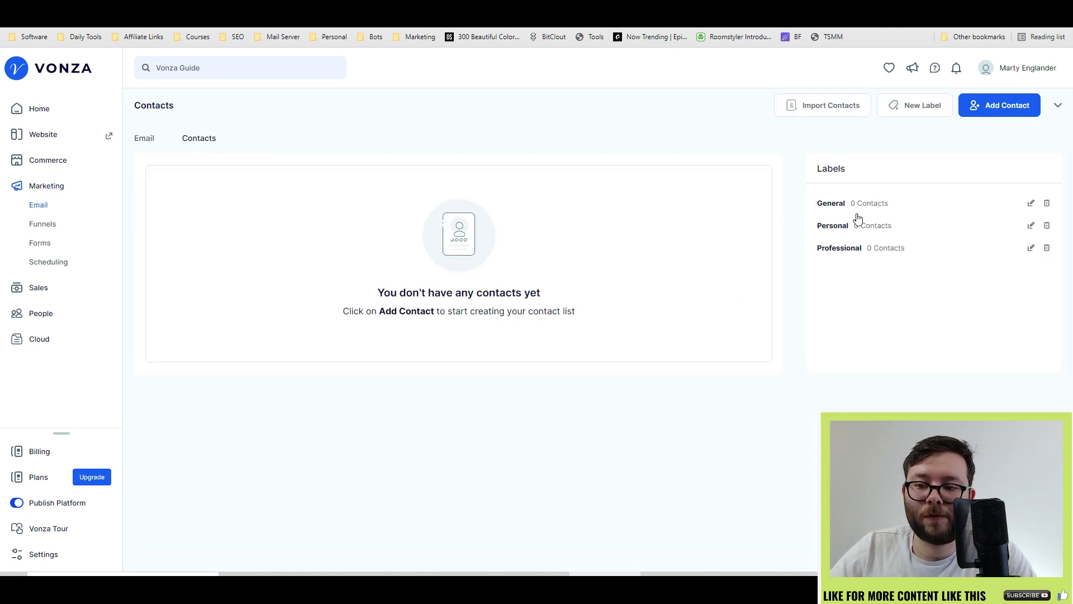
pyautogui.click(831, 104)
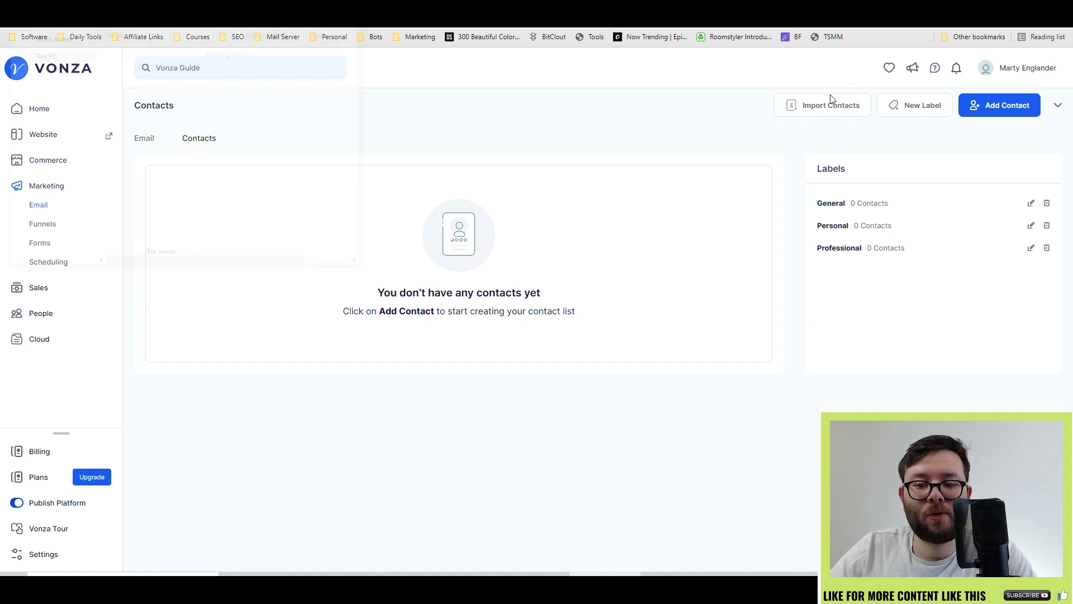
pyautogui.press('Escape')
pyautogui.click(896, 106)
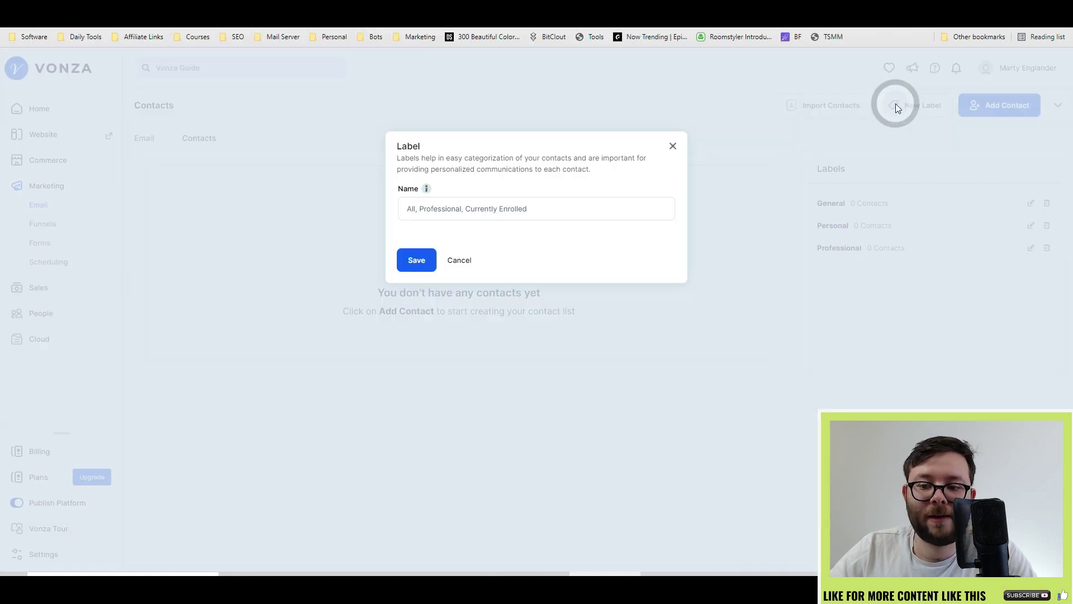
pyautogui.click(463, 263)
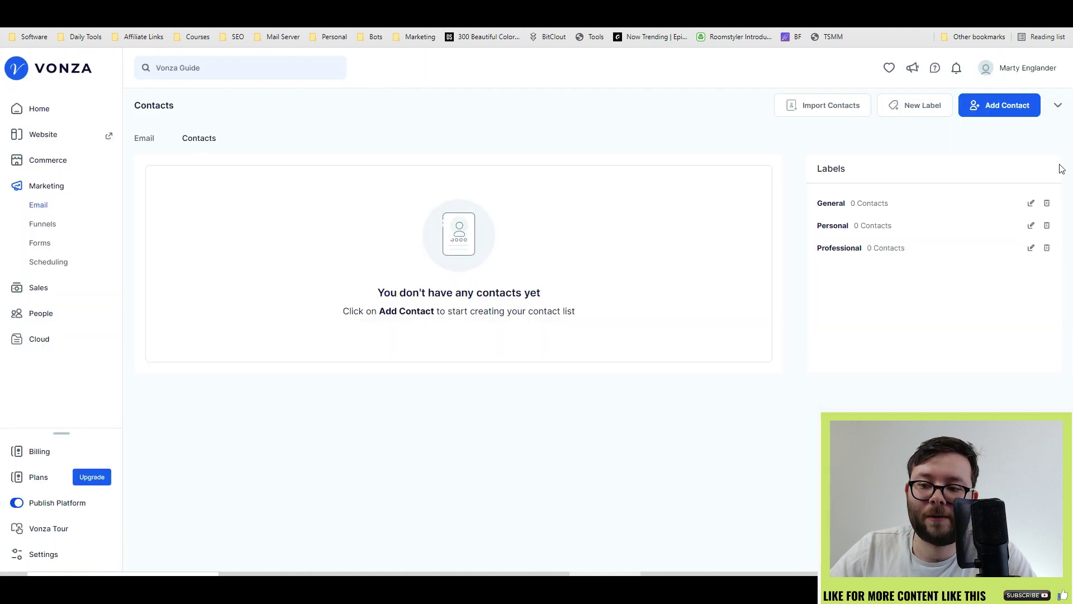
# Download the contacts import template as template.csv, then close the spreadsheet
pyautogui.click(1058, 105)
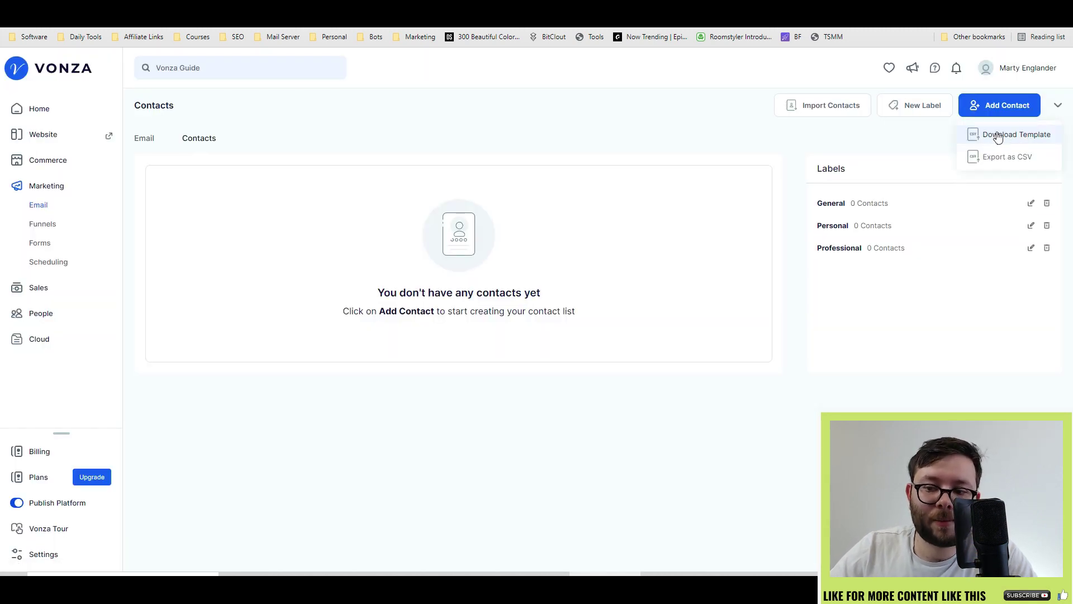
pyautogui.click(1008, 136)
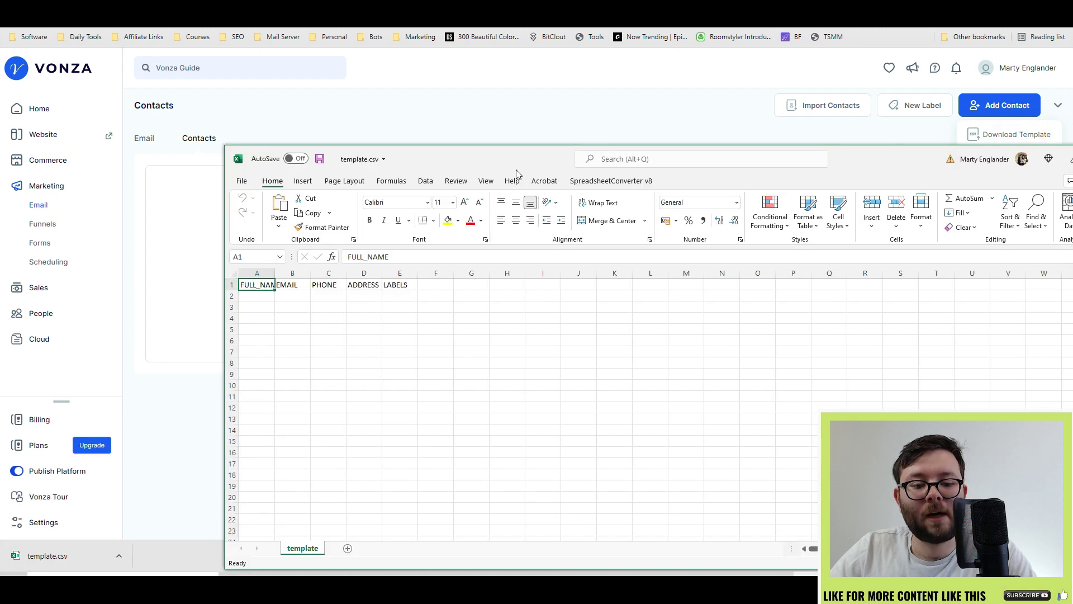
pyautogui.moveTo(464, 159); pyautogui.dragTo(304, 96)
pyautogui.click(995, 98)
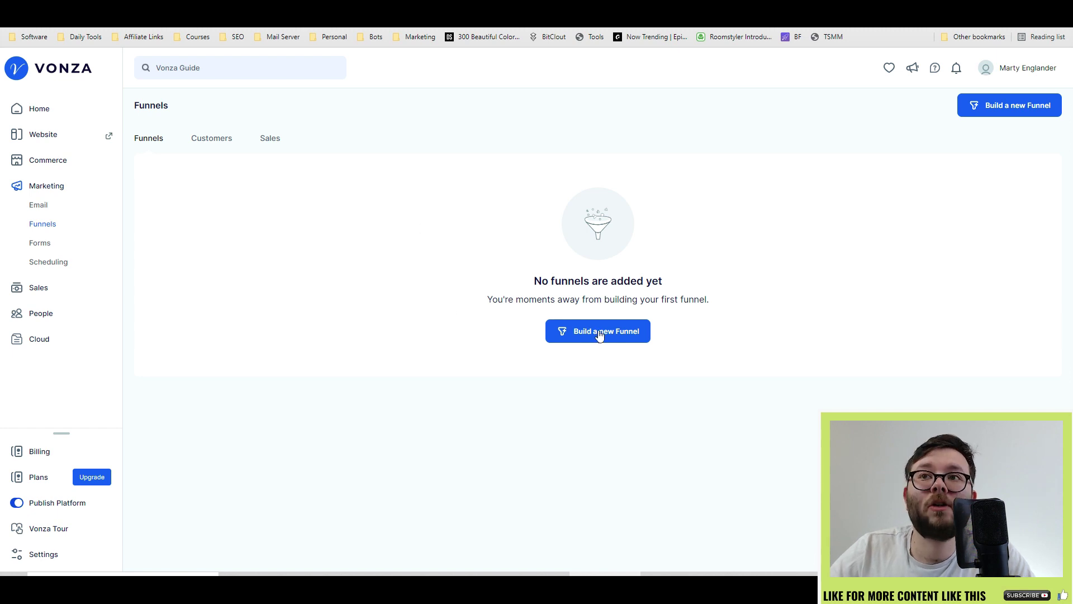
# Create a Course Funnel titled 'Course' and drag an upsell page into its steps
pyautogui.click(635, 334)
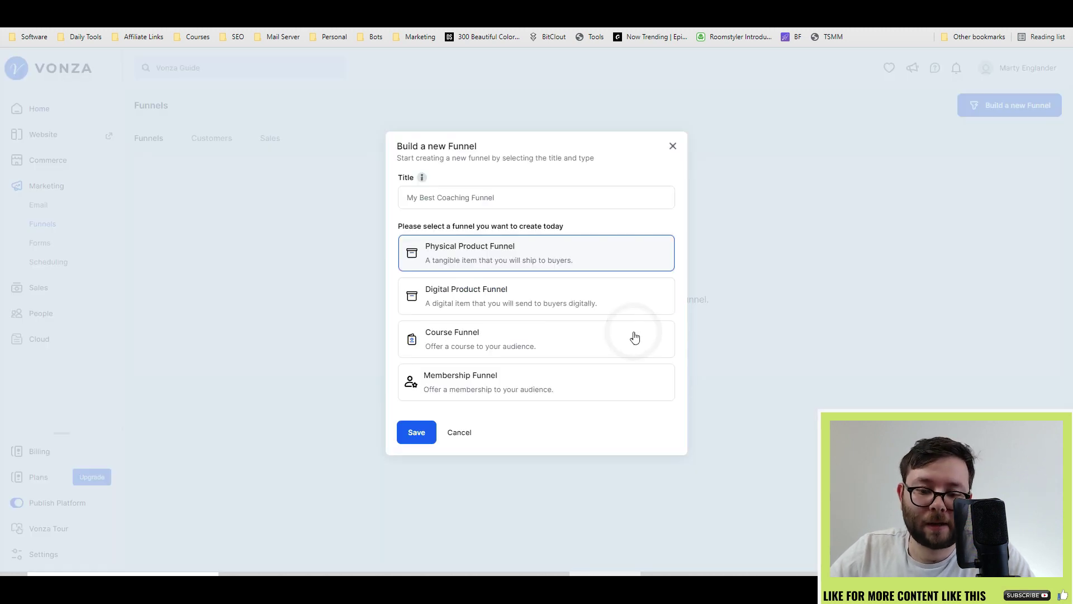
pyautogui.click(476, 196)
pyautogui.write('Course')
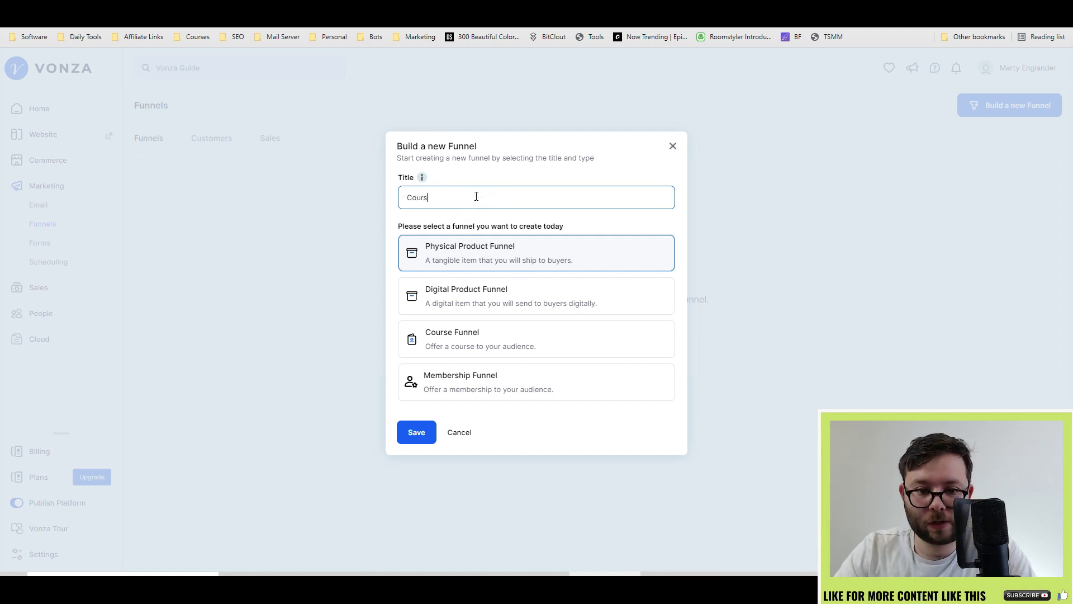
pyautogui.click(456, 346)
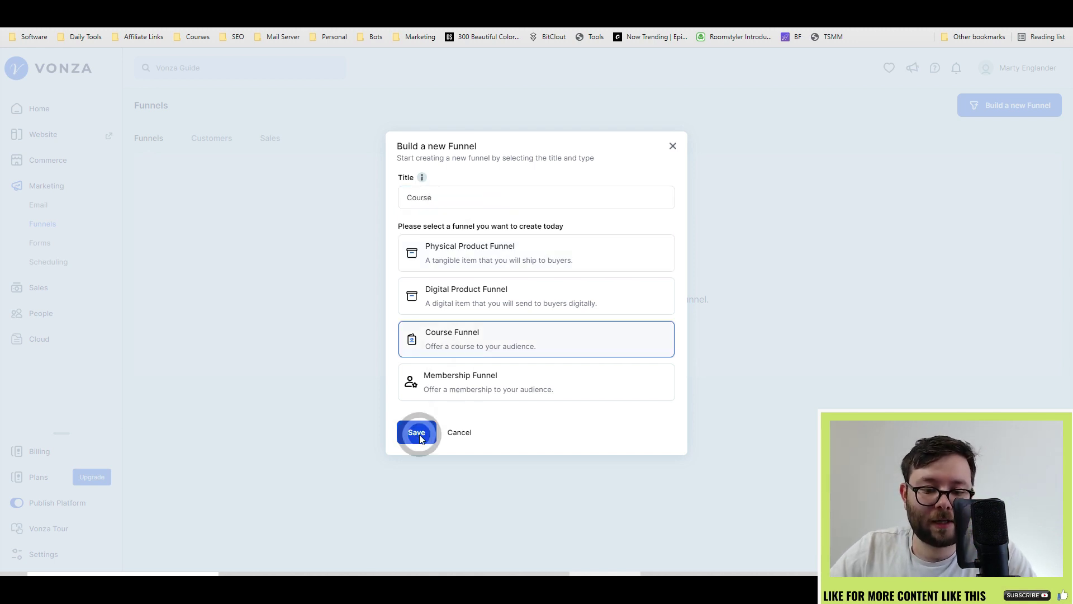
pyautogui.click(417, 433)
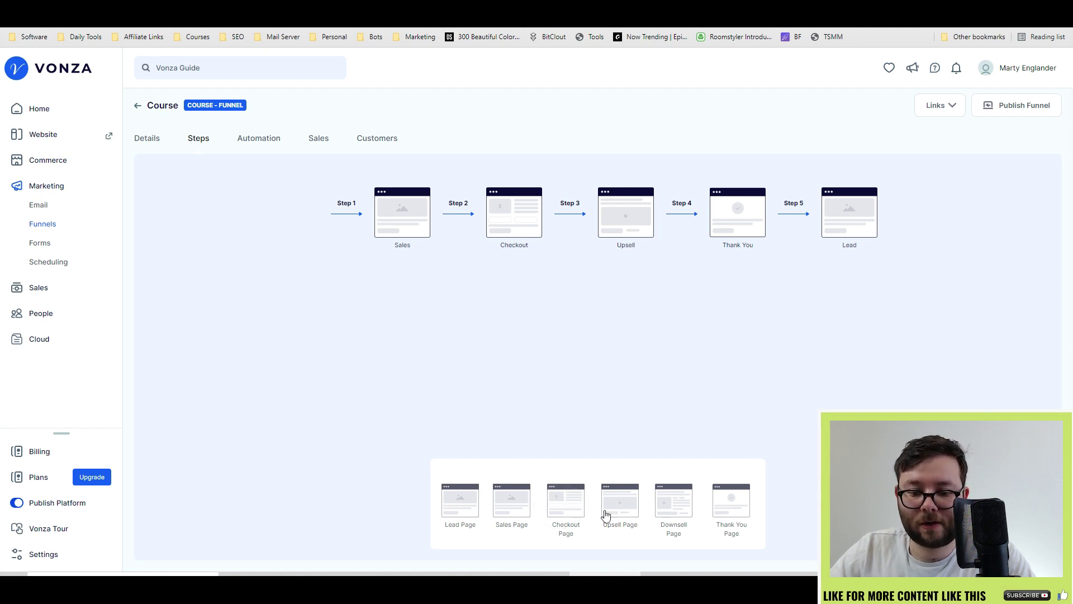
pyautogui.moveTo(604, 510); pyautogui.dragTo(764, 399)
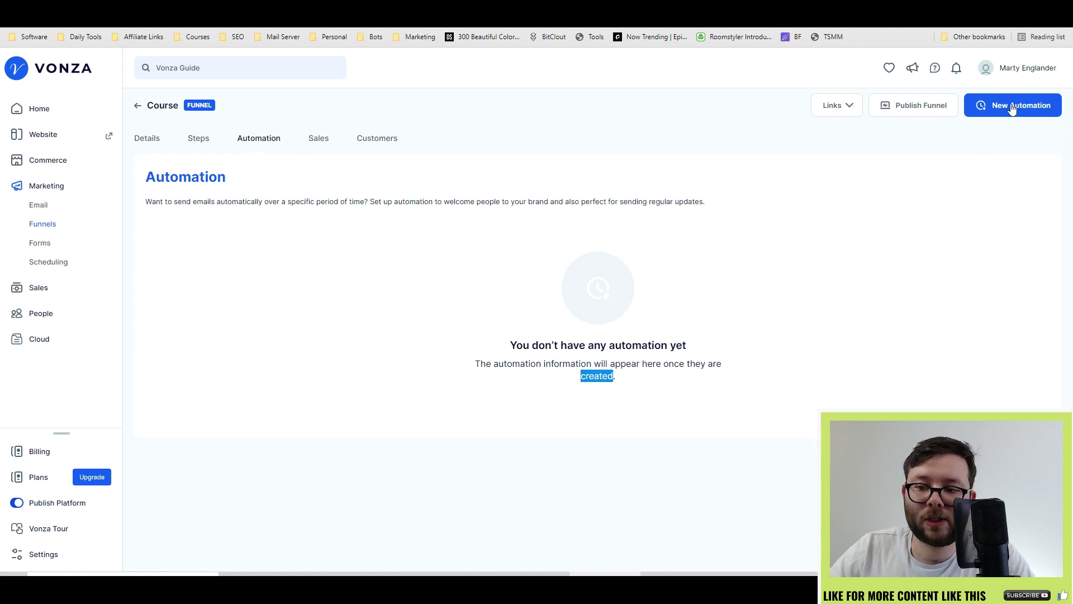
# Save automation 'Test': Lead Page Submission trigger, General label, send immediately
pyautogui.click(1013, 107)
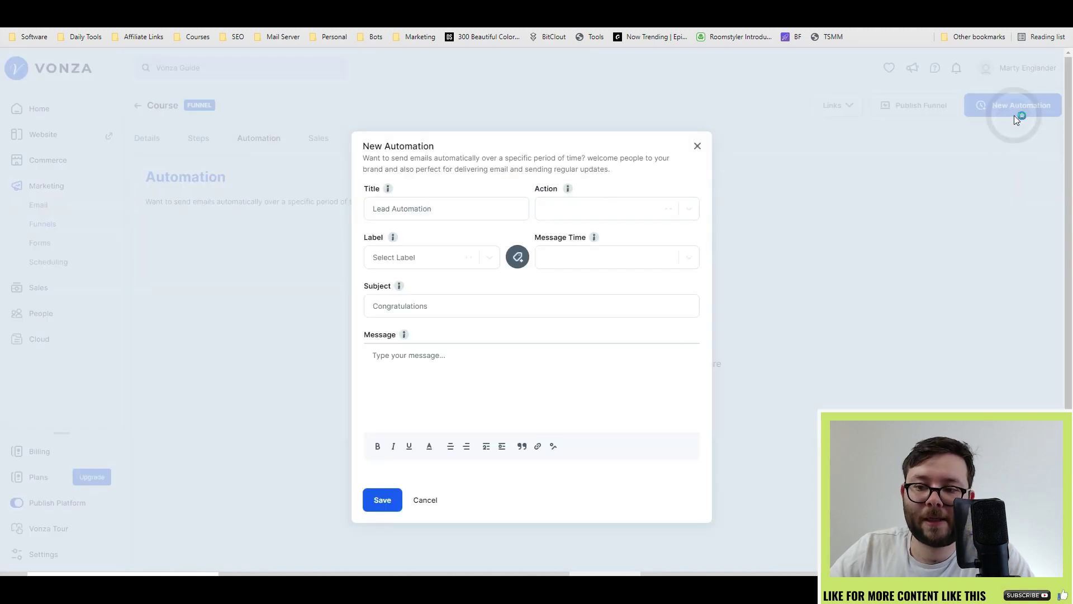
pyautogui.click(436, 201)
pyautogui.write('Test')
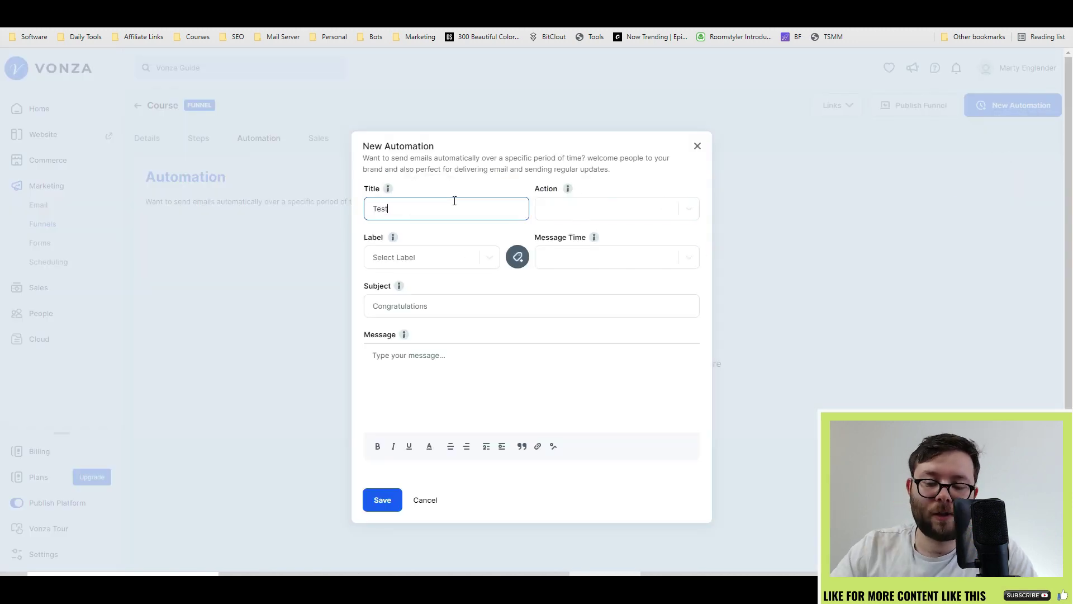
pyautogui.click(573, 209)
pyautogui.click(571, 237)
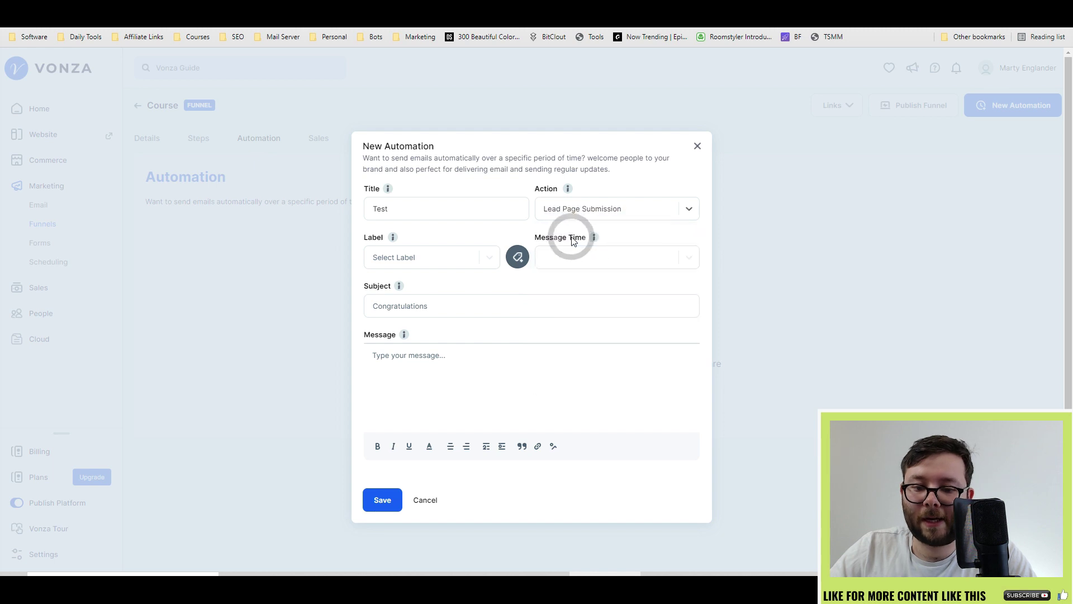
pyautogui.click(467, 258)
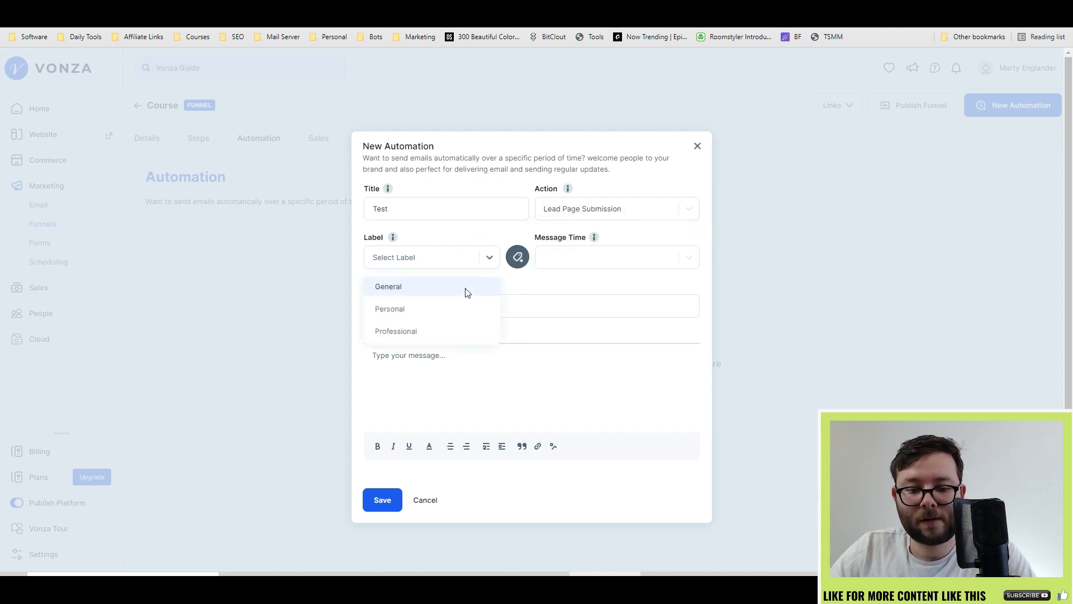
pyautogui.click(463, 285)
pyautogui.click(582, 260)
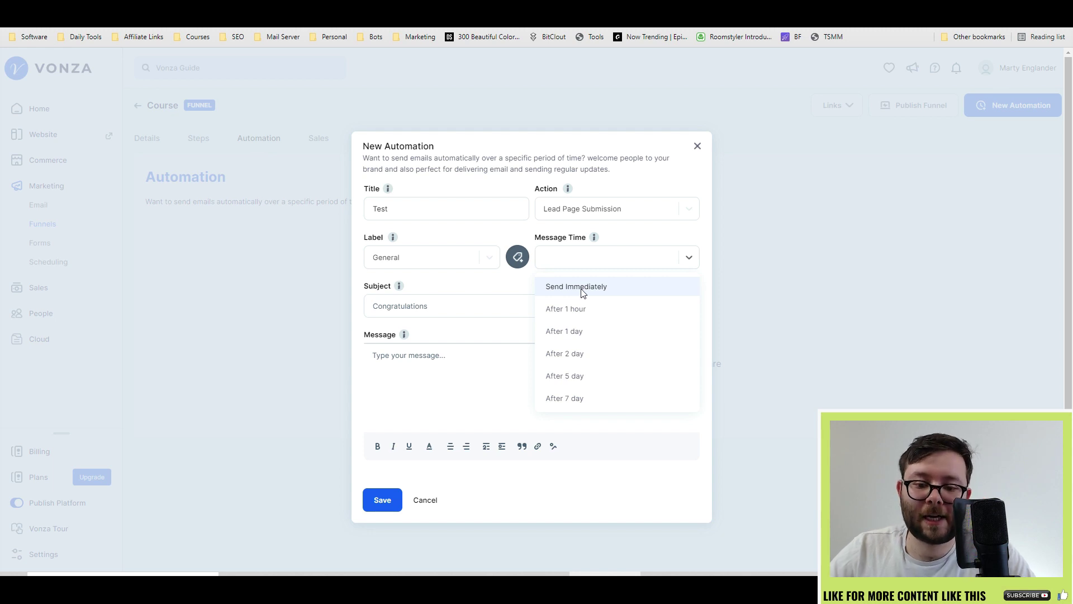
pyautogui.click(588, 289)
pyautogui.click(560, 295)
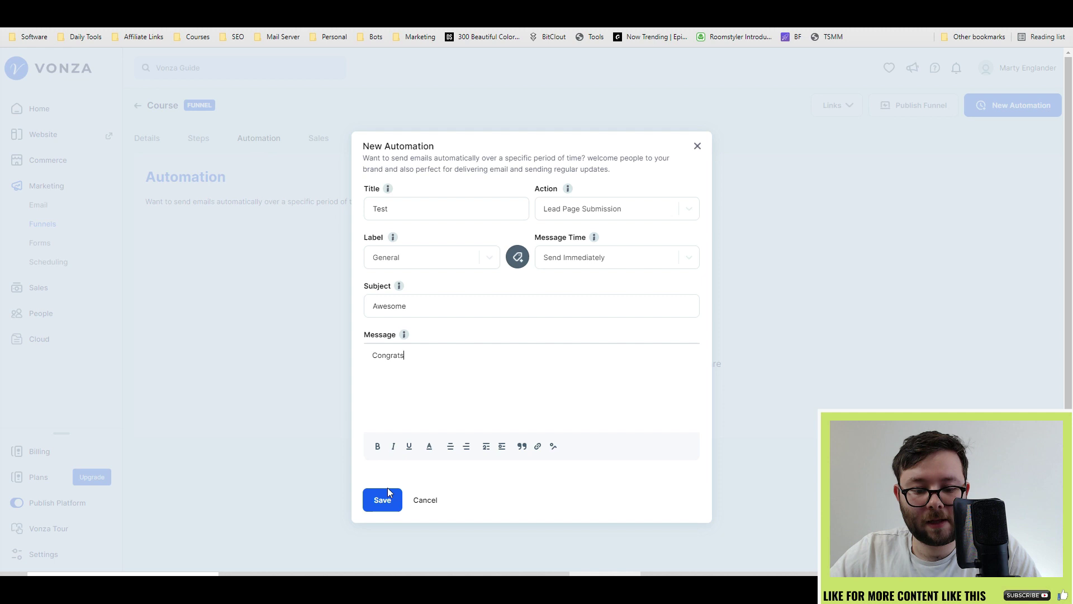
pyautogui.click(388, 494)
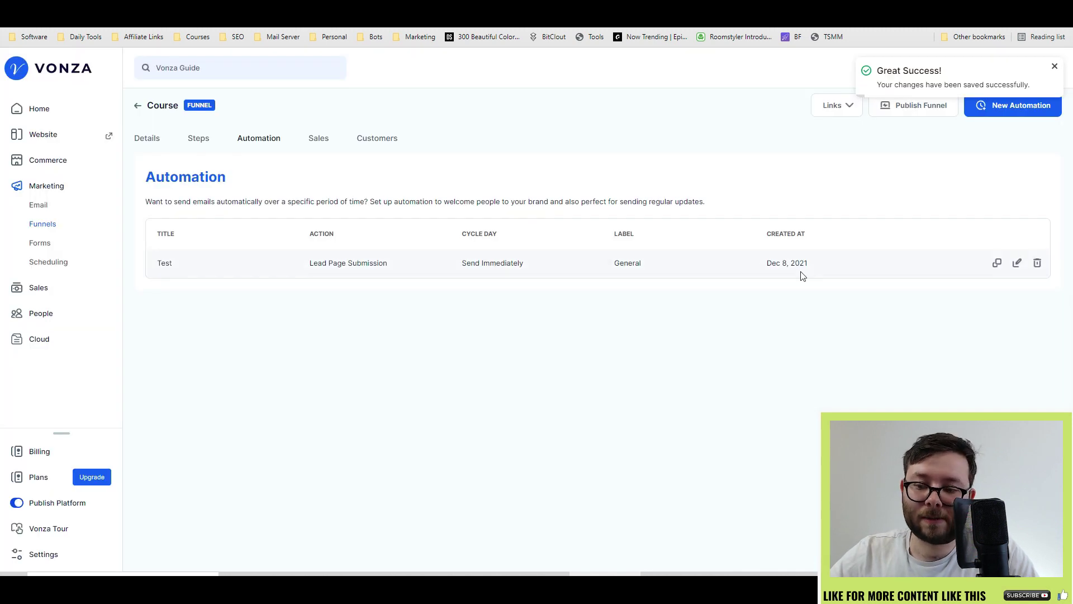
# Browse the Course funnel's Steps, Sales and Customers tabs
pyautogui.click(198, 139)
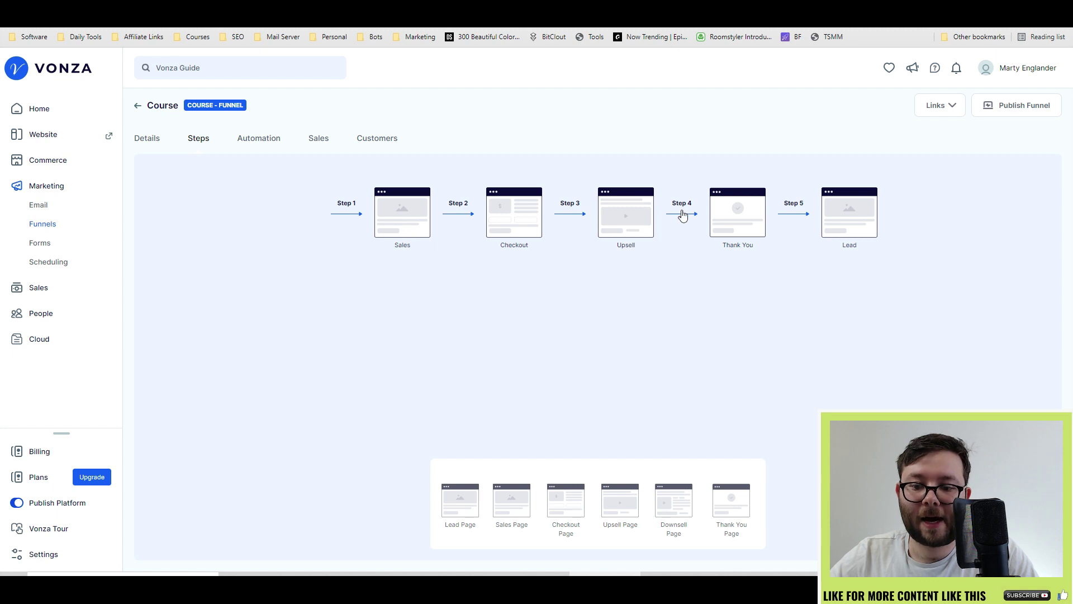
pyautogui.click(329, 141)
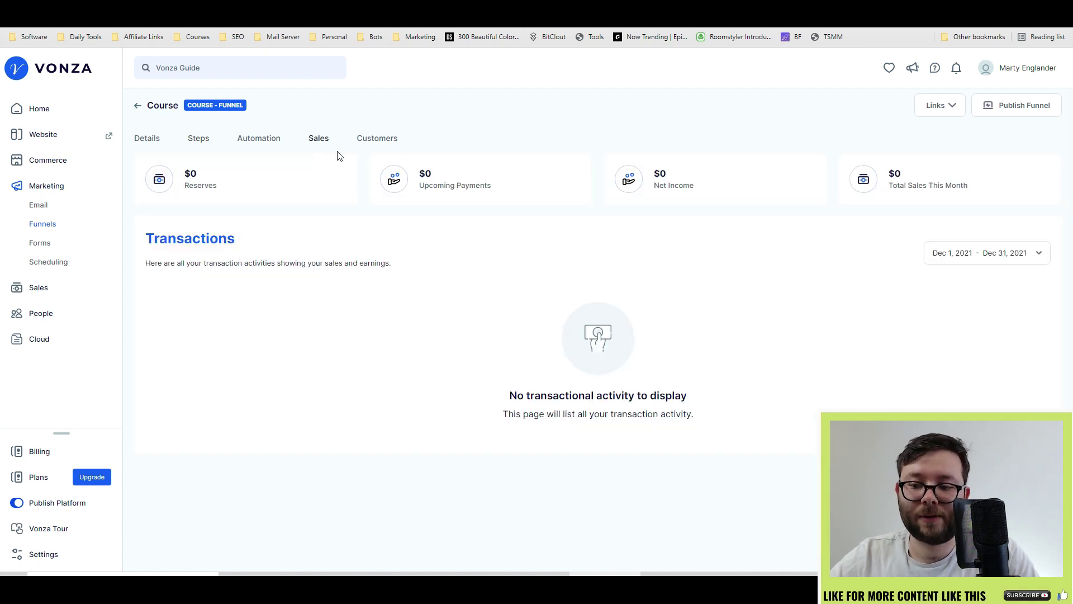
pyautogui.click(375, 139)
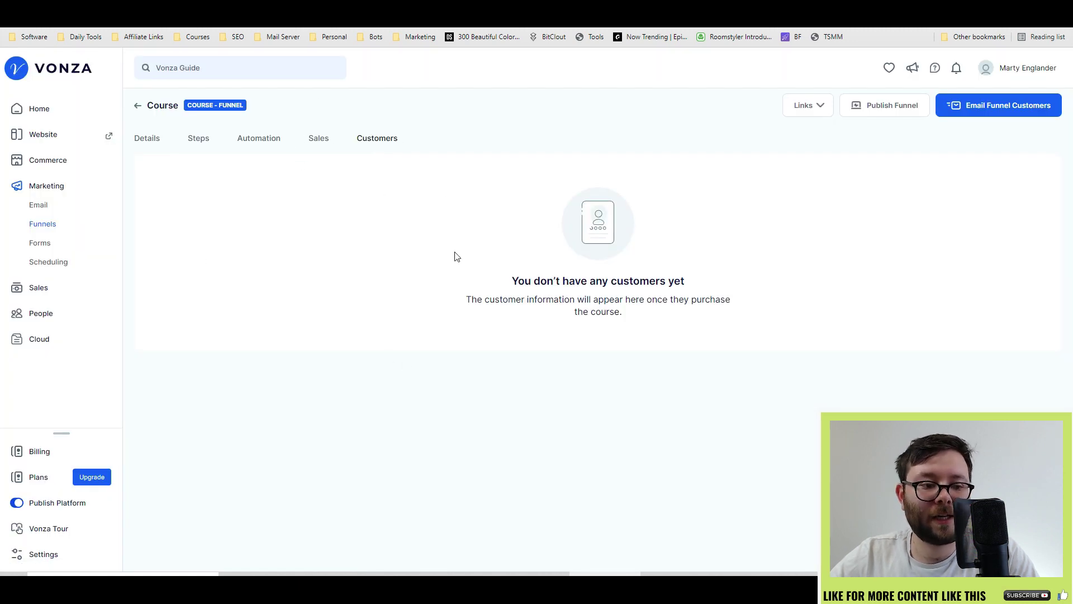
pyautogui.click(204, 141)
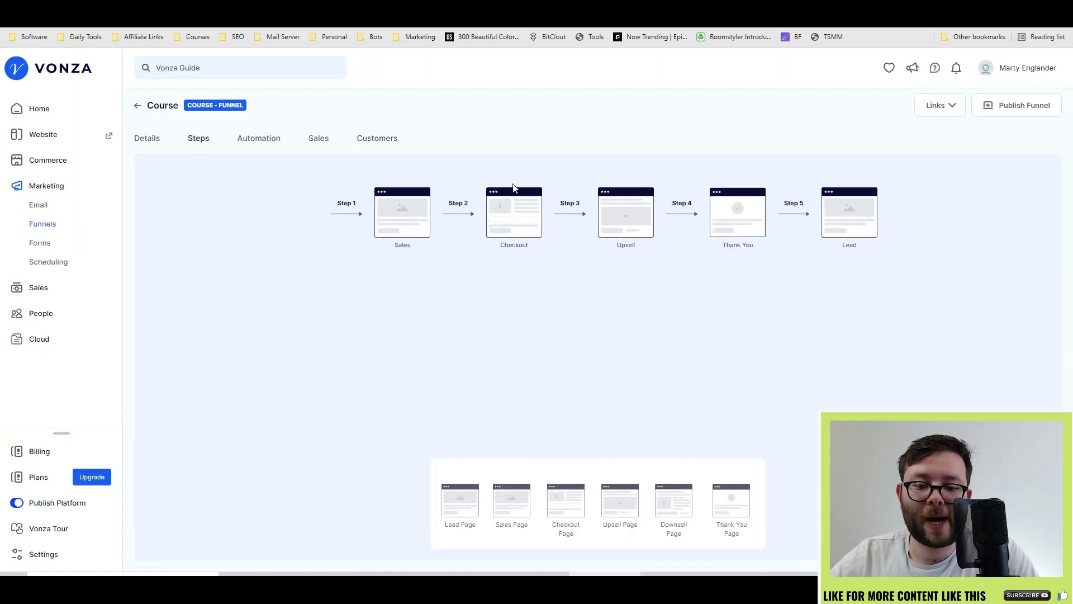
# Open the Sales step's settings and open the Sales page for customizing
pyautogui.click(391, 219)
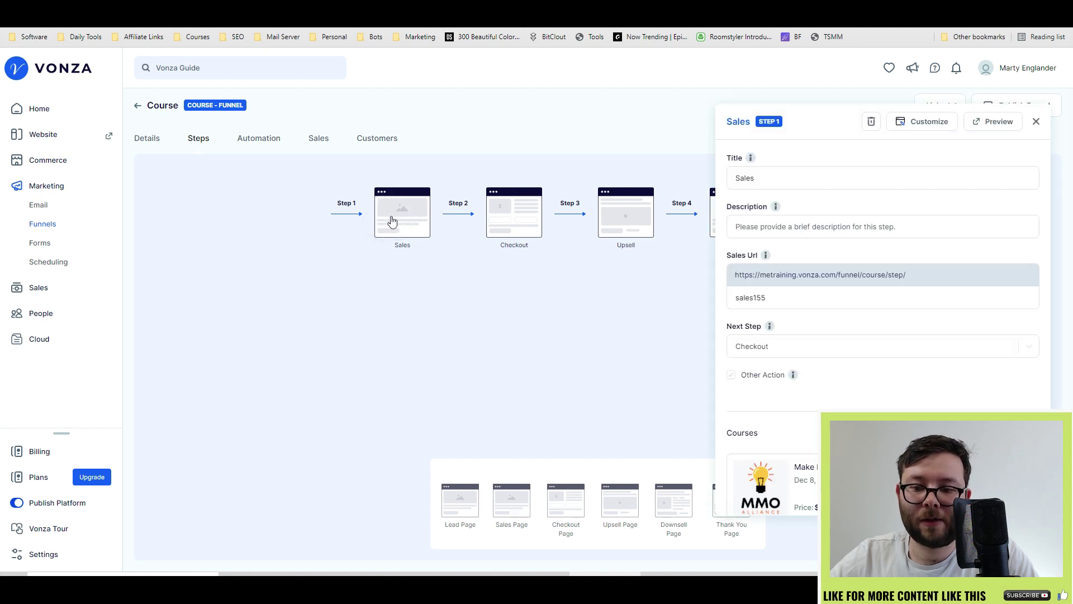
pyautogui.scroll(-1, 839, 207)
pyautogui.scroll(1, 891, 239)
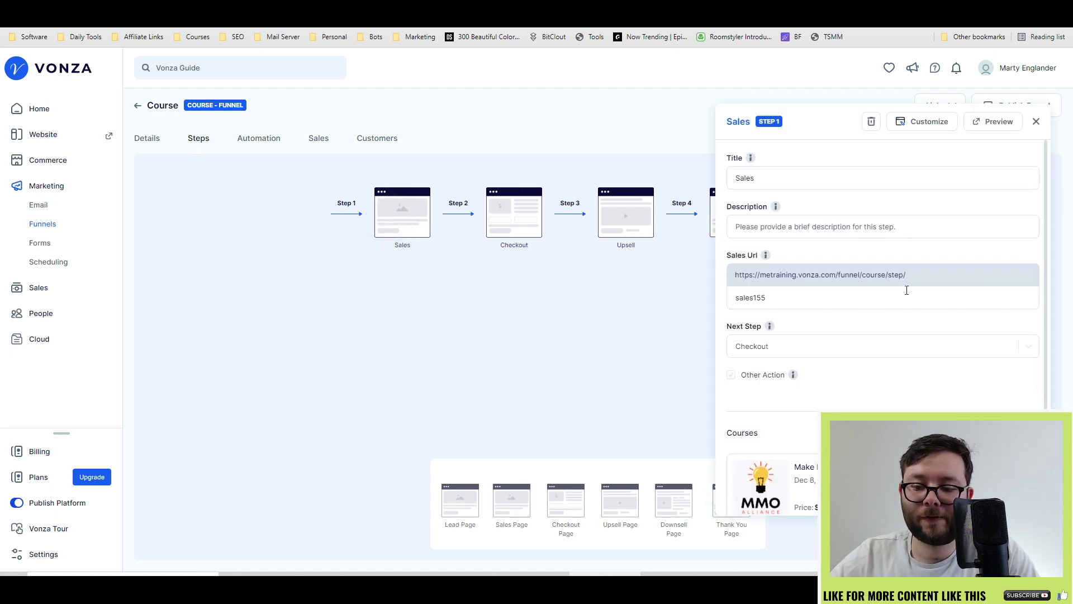
pyautogui.click(919, 121)
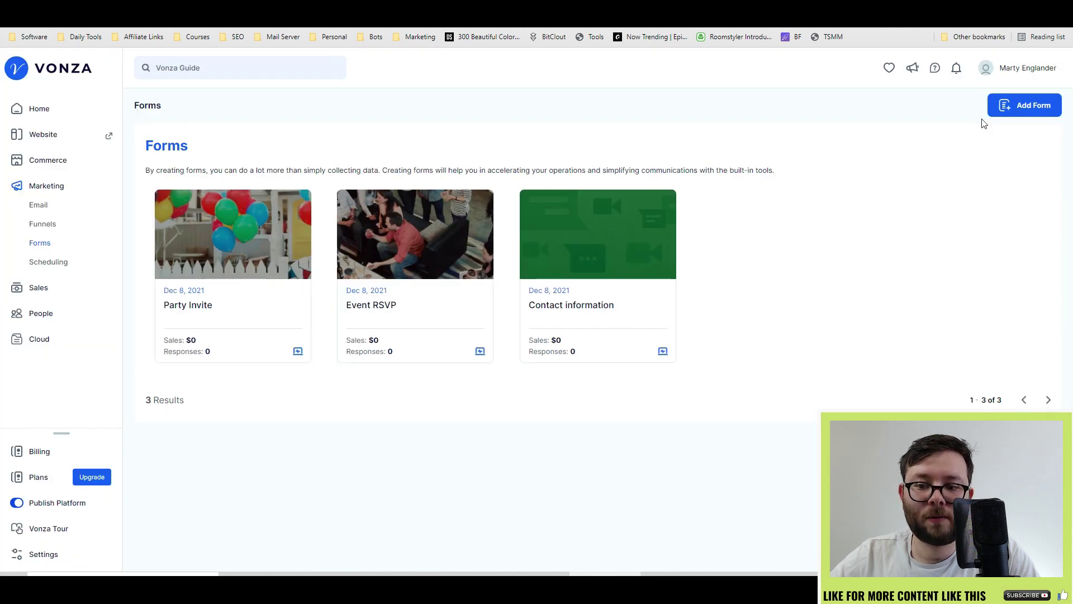
# Preview the public Contact information form, then close its tab
pyautogui.click(619, 249)
pyautogui.scroll(-10, 560, 279)
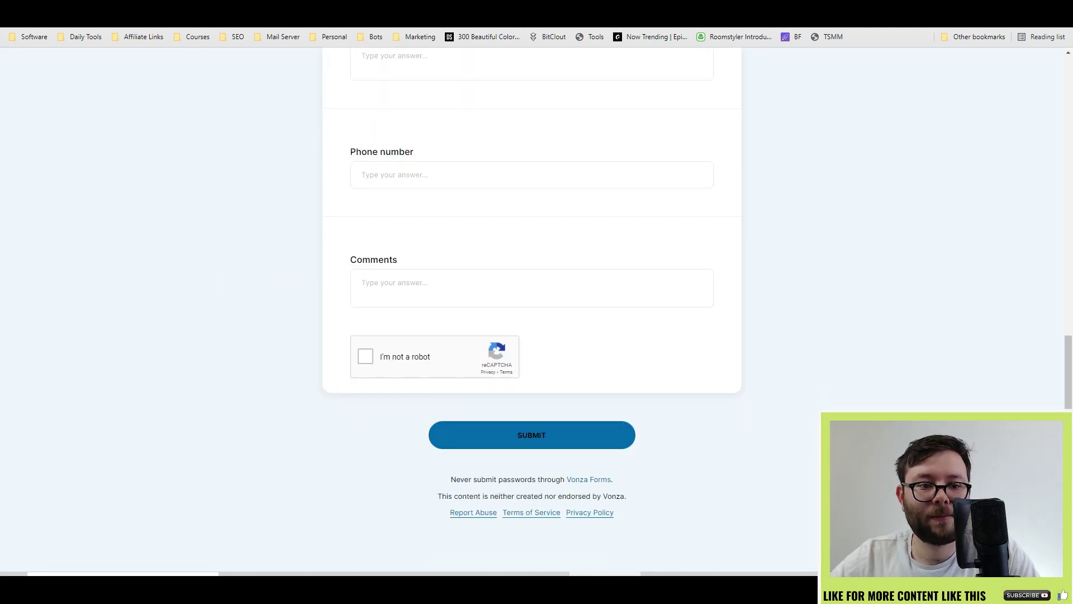
pyautogui.hotkey('ctrl', 'w')
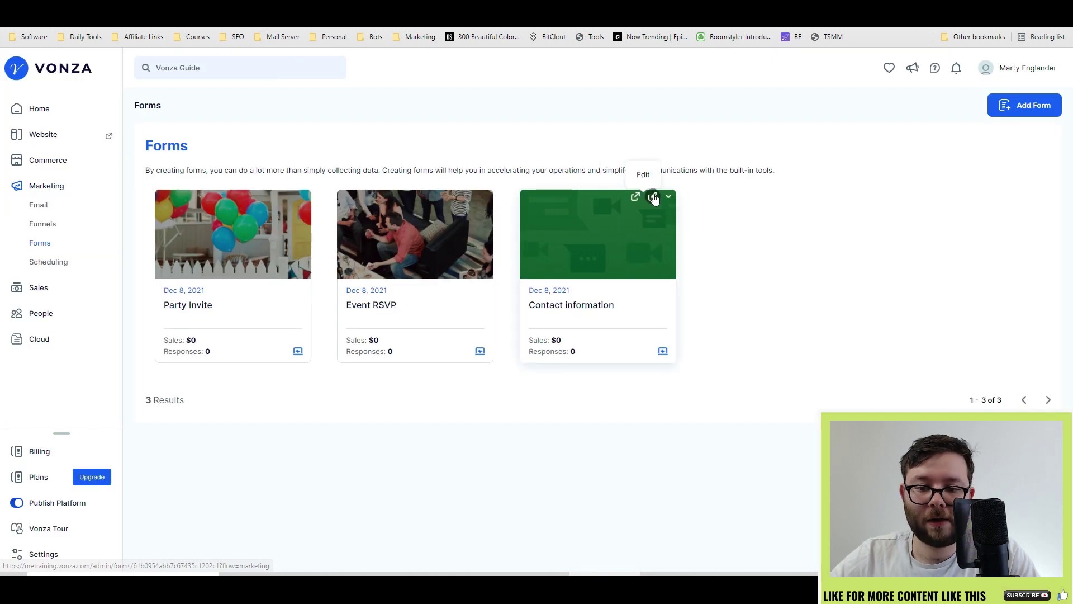
# Open the Contact information form for editing and browse its fields and payment plan types
pyautogui.click(652, 192)
pyautogui.scroll(-4, 511, 324)
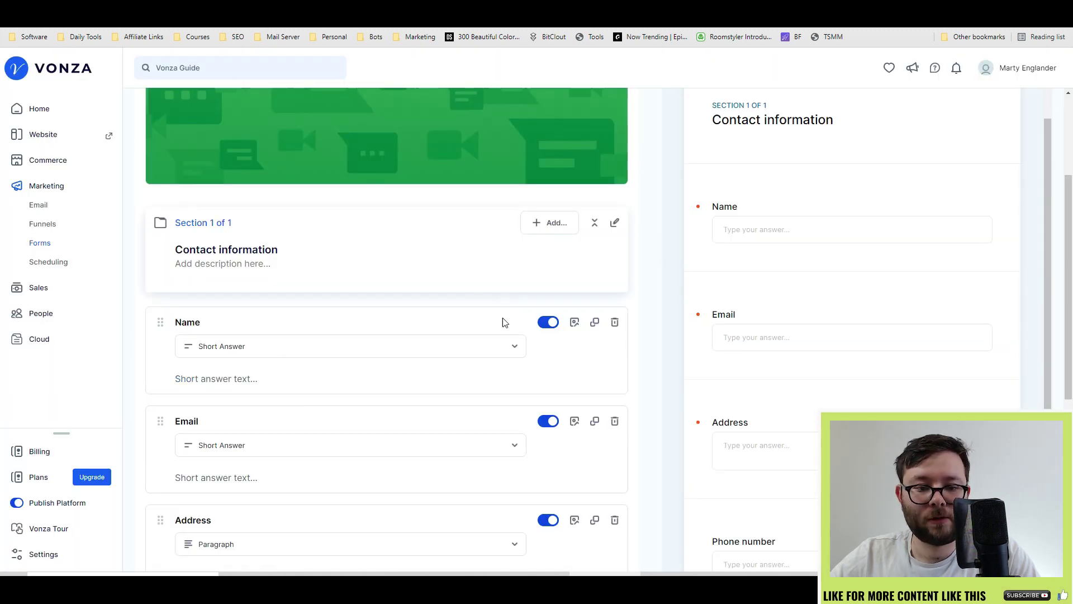
pyautogui.scroll(5, 444, 263)
pyautogui.scroll(-9, 384, 334)
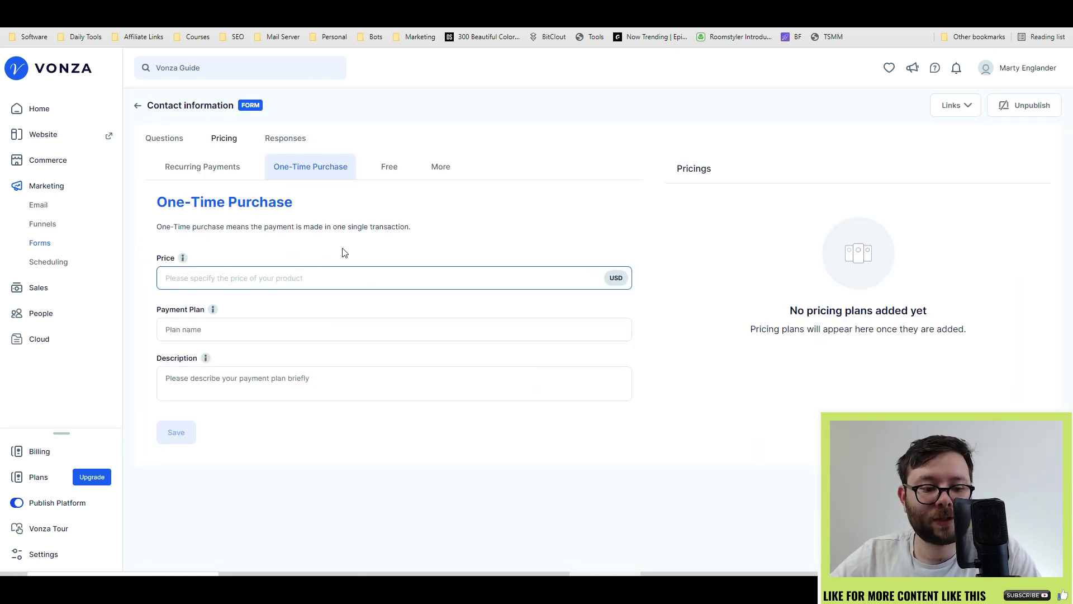
pyautogui.click(418, 171)
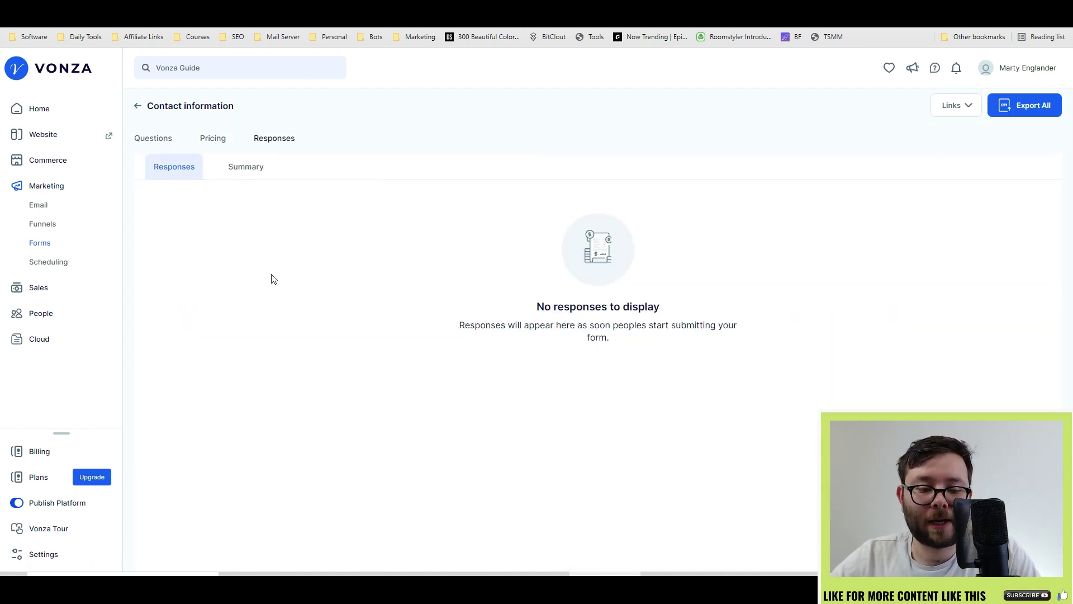
# Export all Contact information responses from Summary and open Response.csv
pyautogui.click(235, 172)
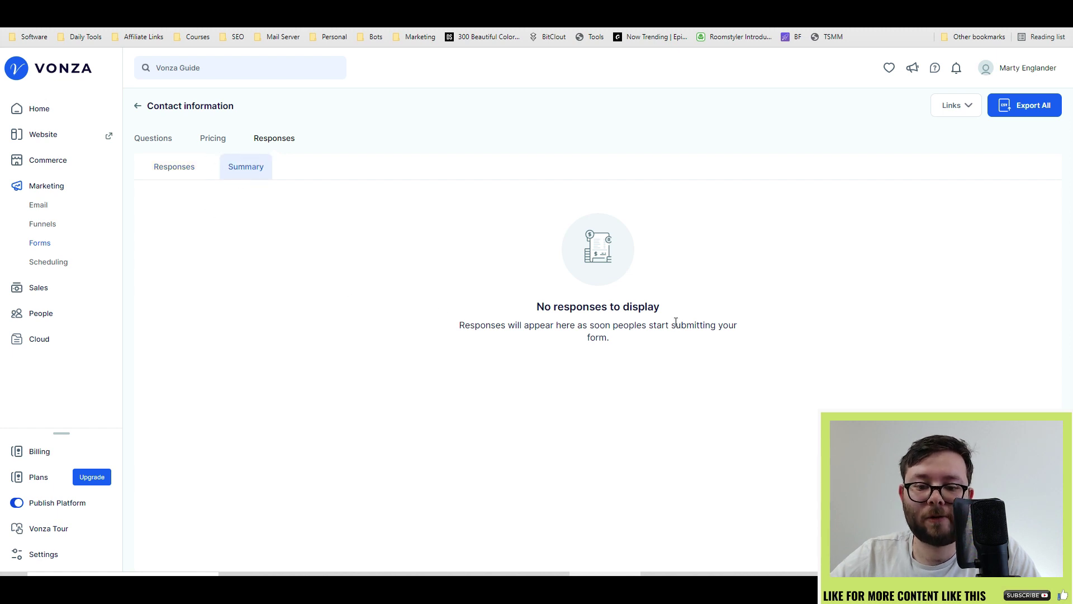
pyautogui.click(1007, 116)
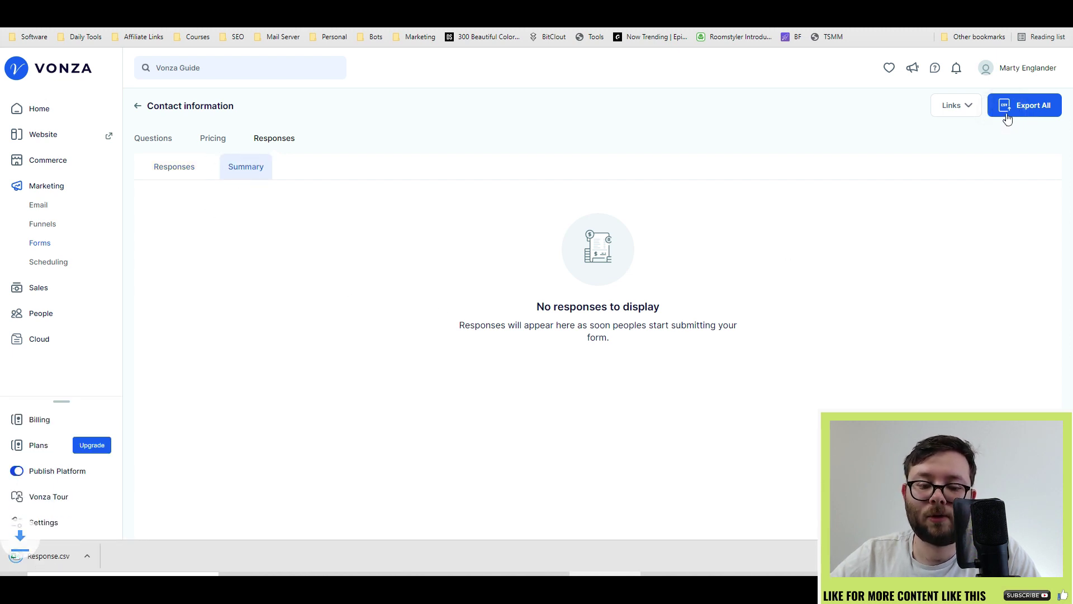
pyautogui.click(56, 555)
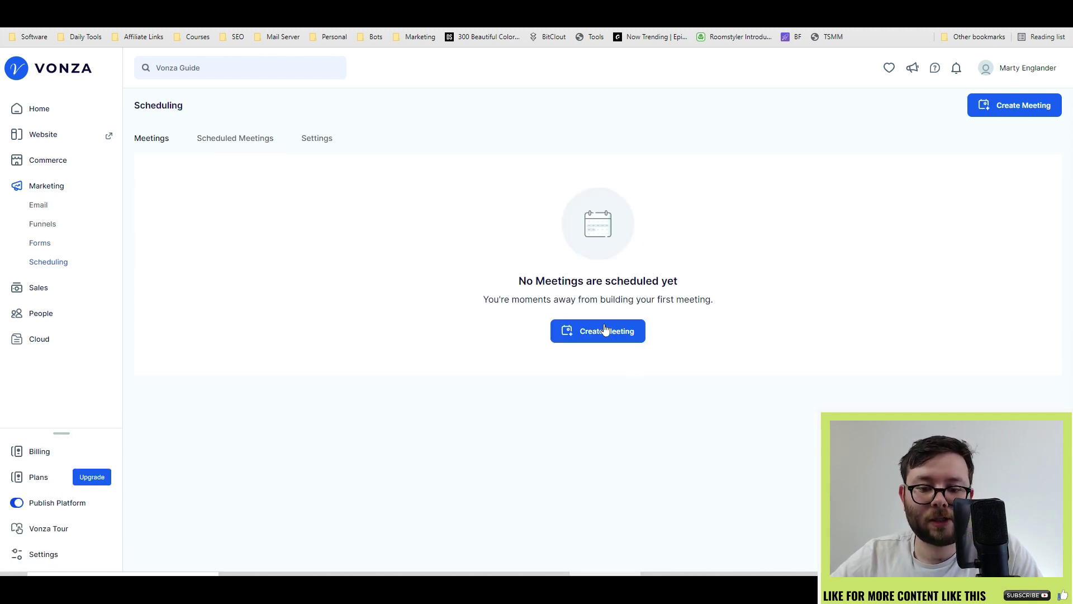
# Create the 15-minute 'Meeting with John' with a free plan and publish it
pyautogui.click(603, 332)
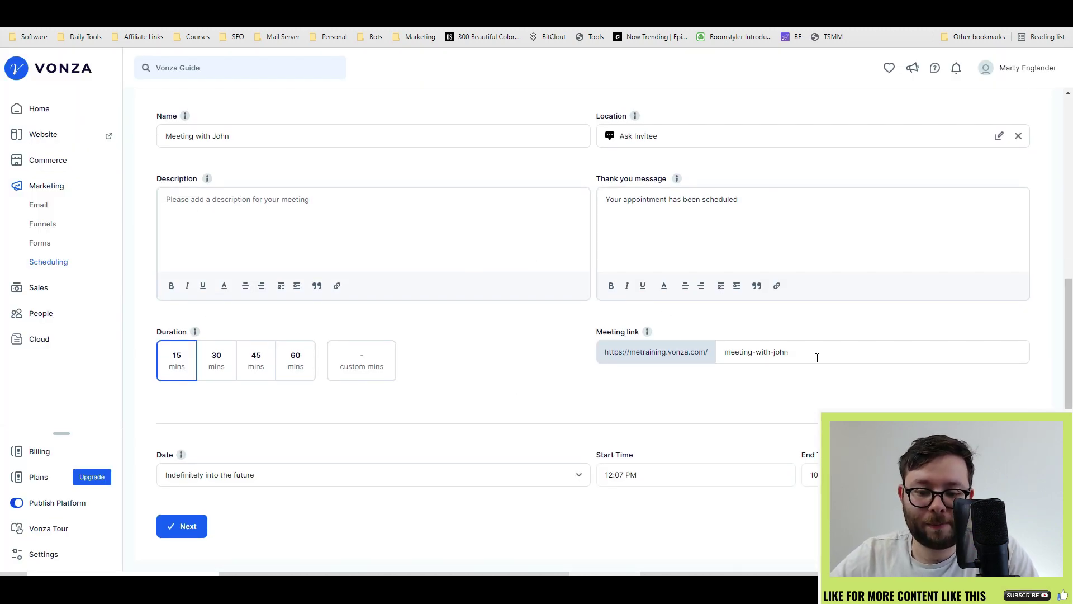
pyautogui.doubleClick(814, 358)
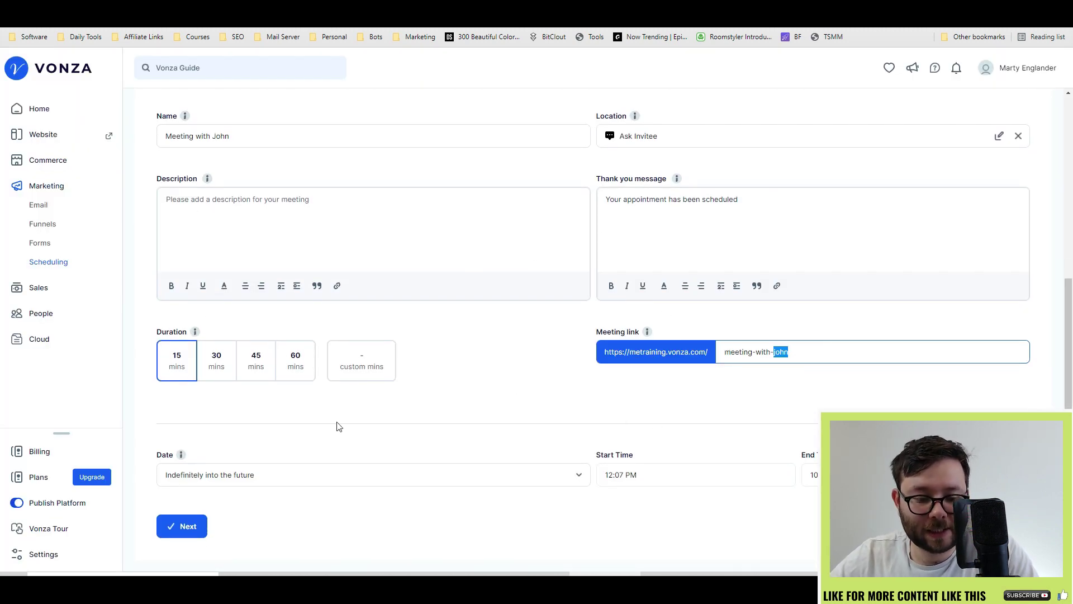
pyautogui.click(180, 527)
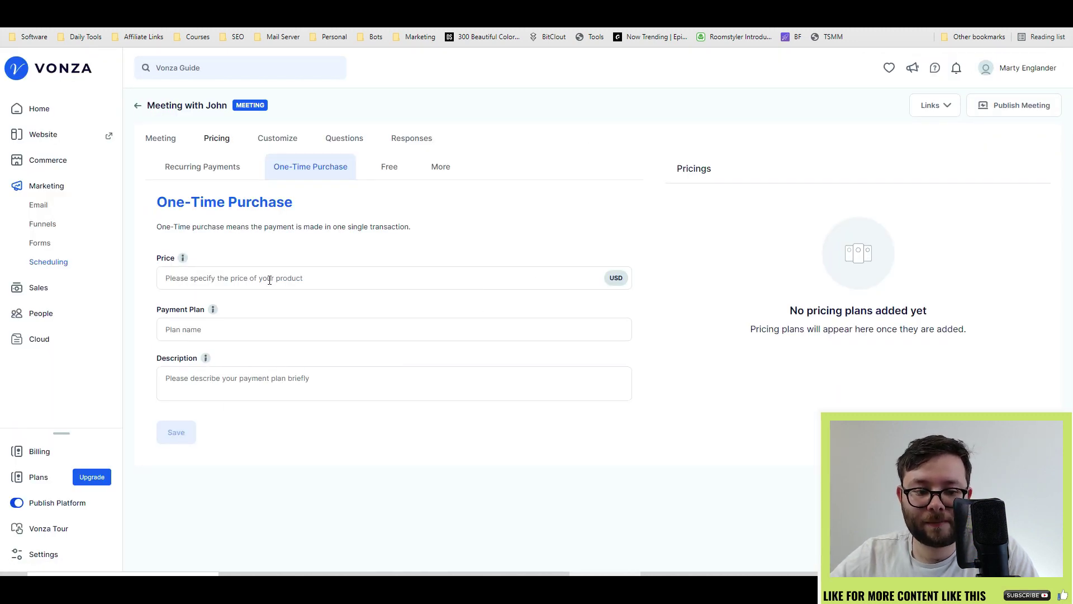
pyautogui.click(389, 167)
pyautogui.click(265, 286)
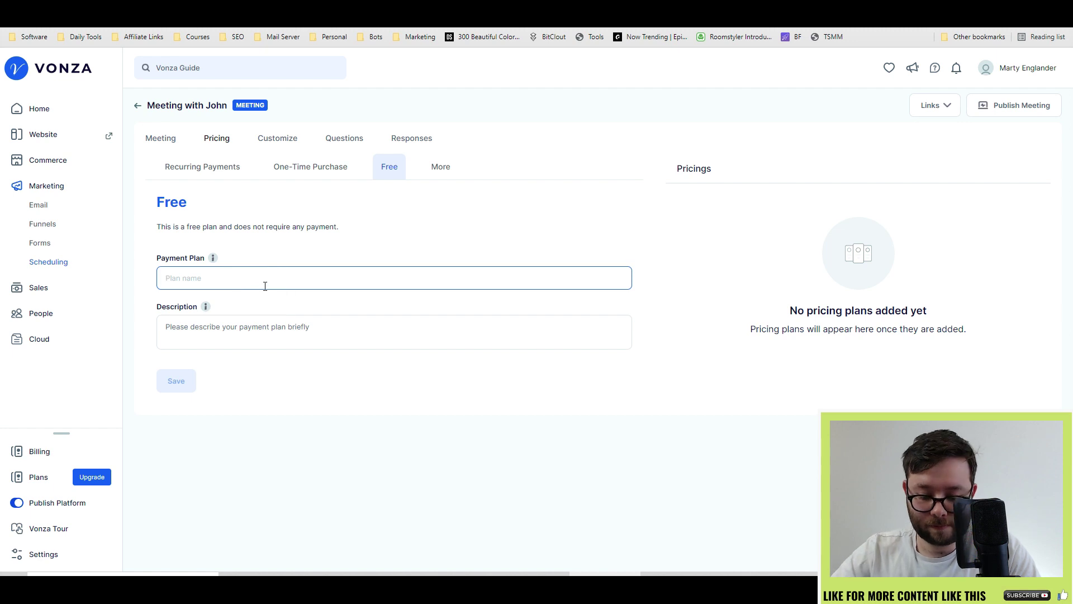
pyautogui.write('Freebie')
pyautogui.click(1009, 108)
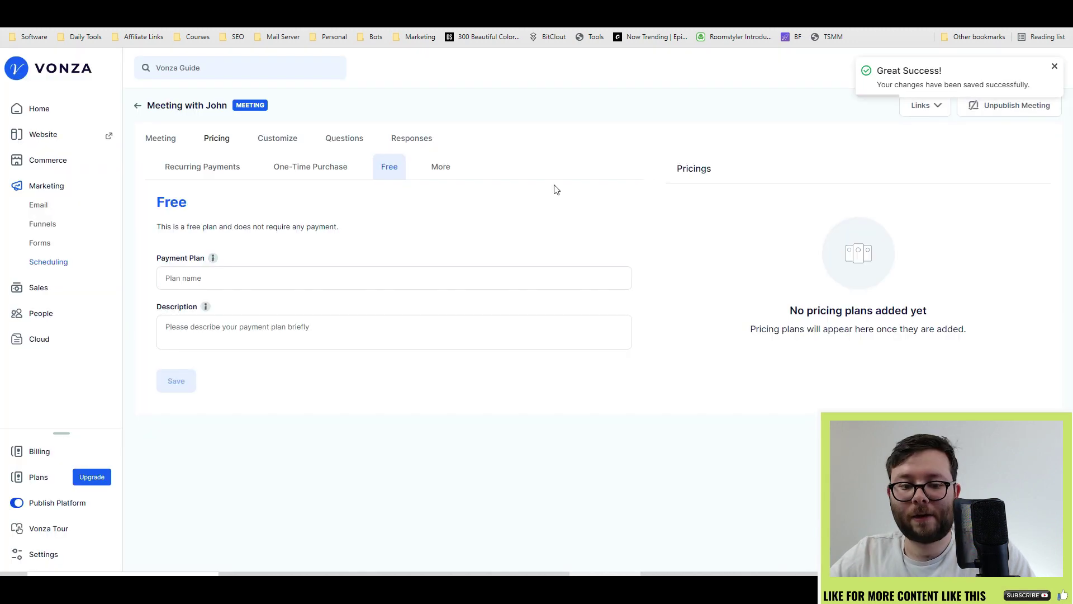
# Copy the meeting link and try booking December 10 with a Friday time slot
pyautogui.click(926, 105)
pyautogui.click(932, 136)
pyautogui.click(940, 158)
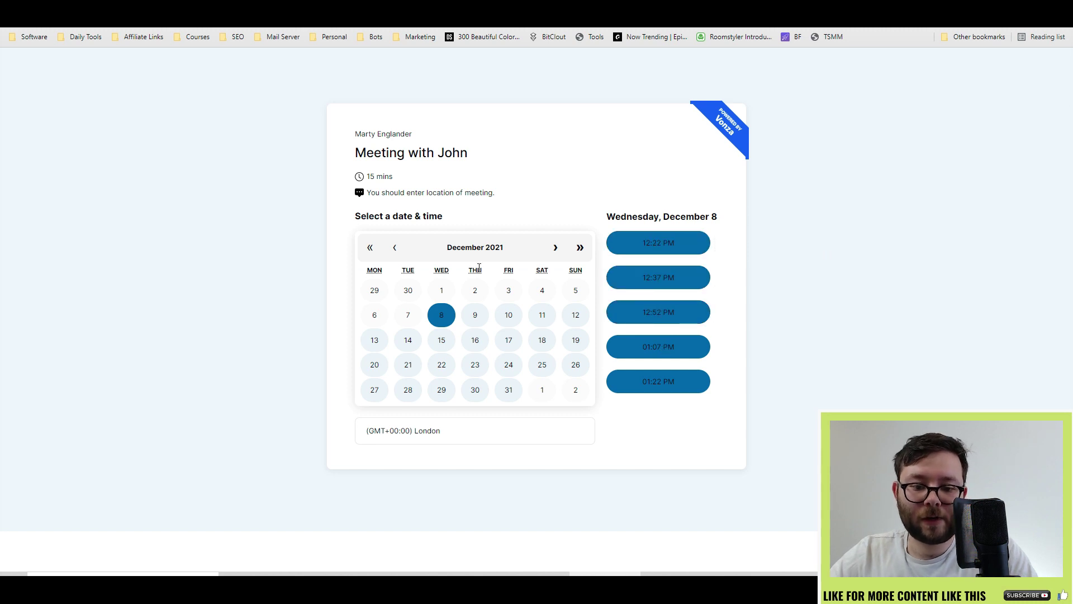
pyautogui.click(509, 315)
pyautogui.click(673, 309)
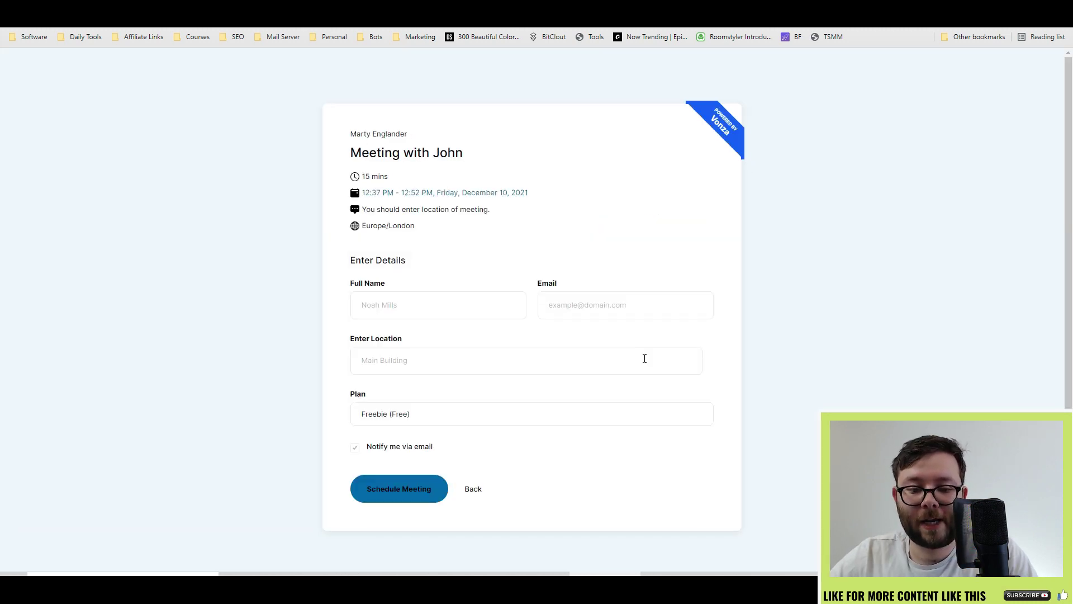
pyautogui.click(620, 303)
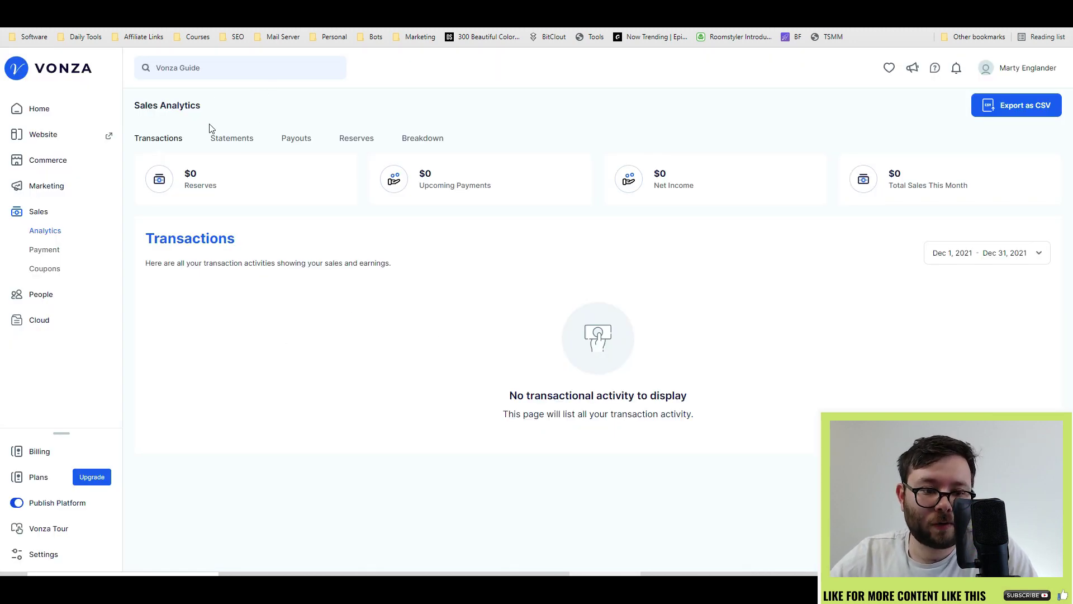
# View the Statements, Payouts, Reserves and Breakdown tabs of sales analytics
pyautogui.click(228, 140)
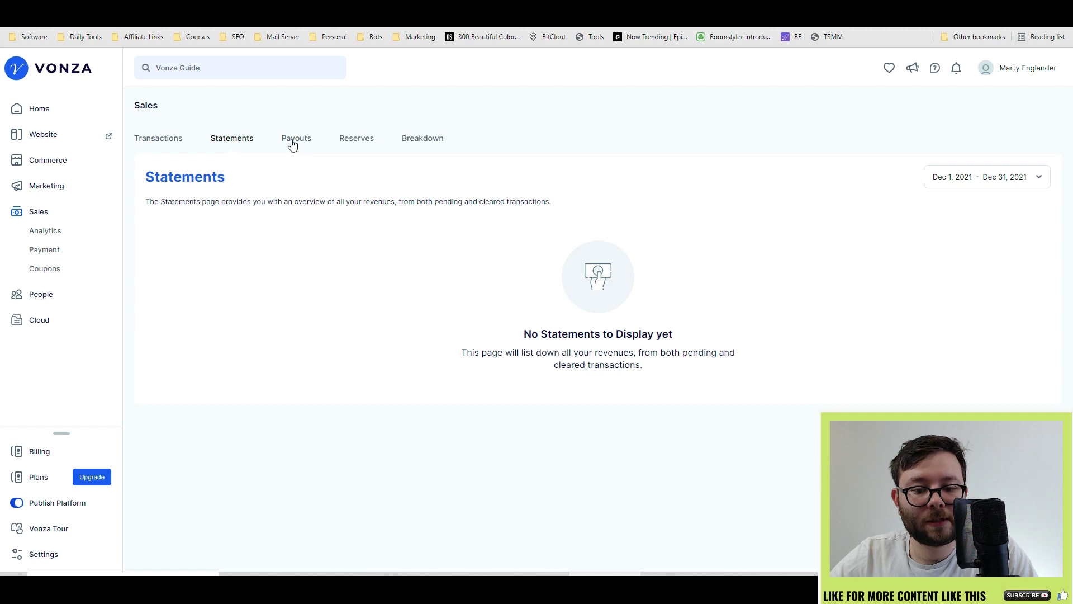
pyautogui.click(292, 140)
pyautogui.click(349, 141)
pyautogui.click(425, 141)
# Look through the Payment and Coupons pages, start a new coupon, then open Contacts
pyautogui.click(47, 251)
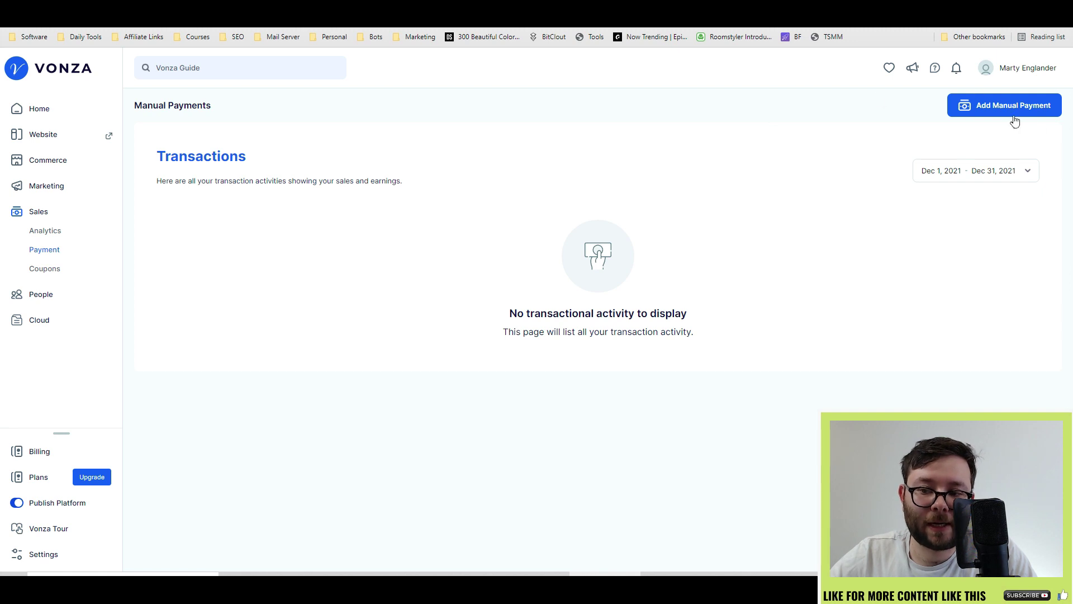
pyautogui.click(46, 271)
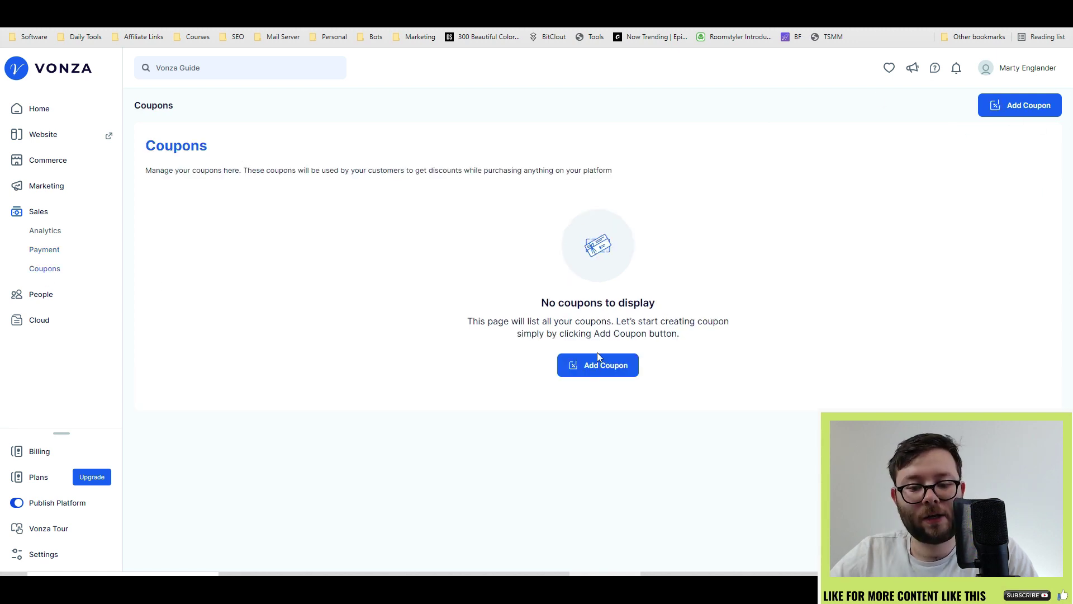
pyautogui.click(598, 358)
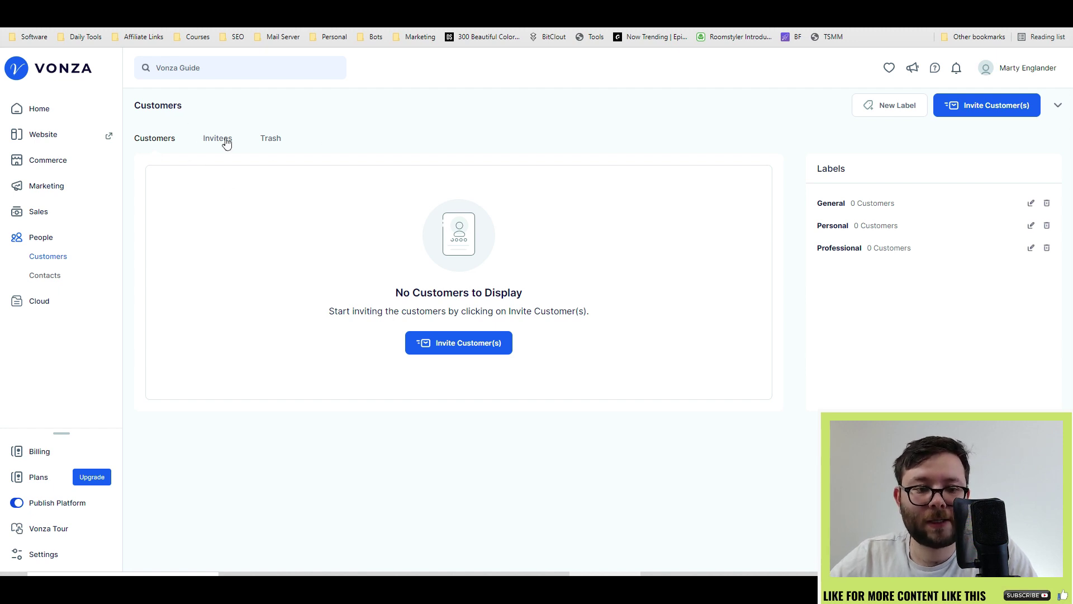
pyautogui.click(45, 275)
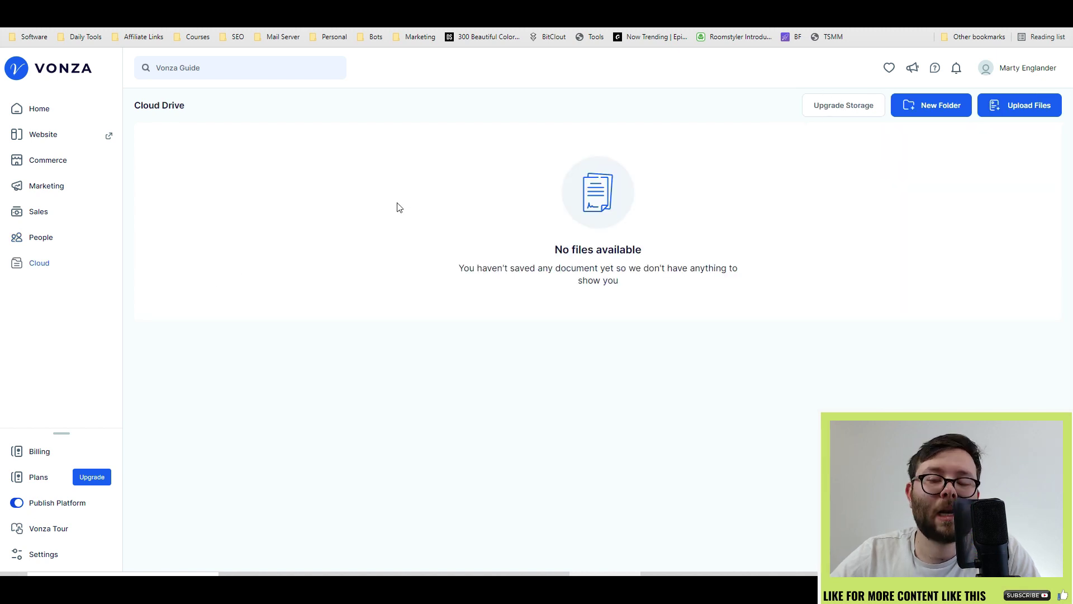
# Create a new Cloud Drive folder named 'Documents'
pyautogui.click(935, 112)
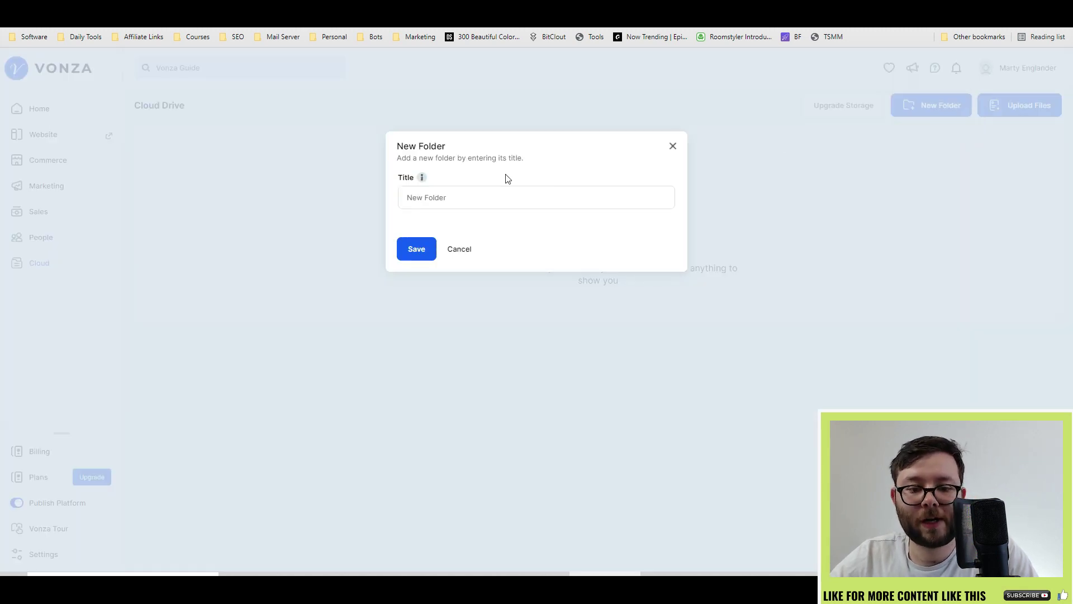
pyautogui.click(509, 202)
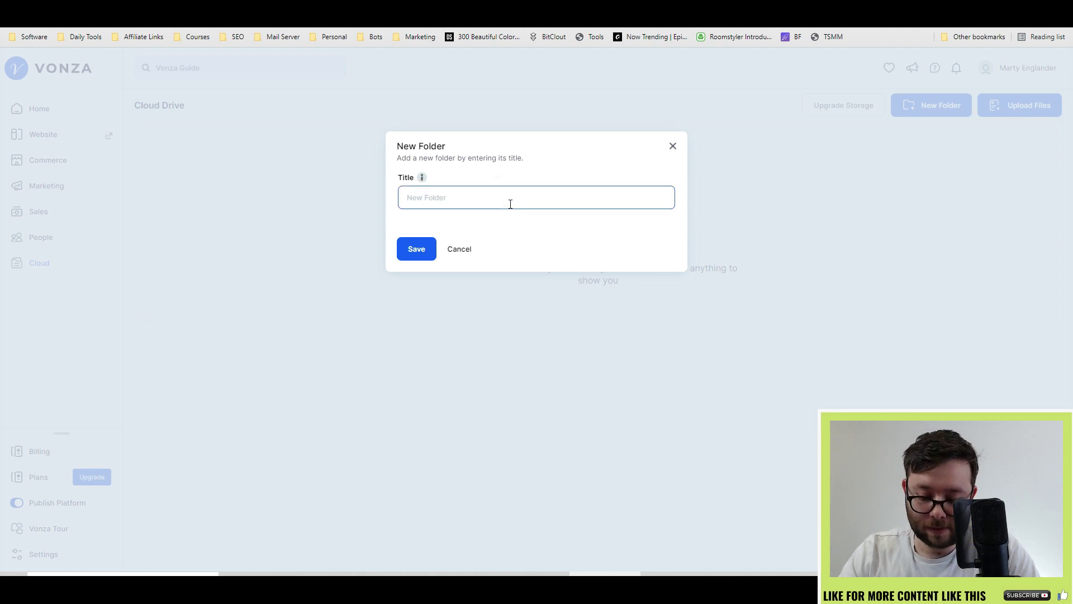
pyautogui.write('Documents')
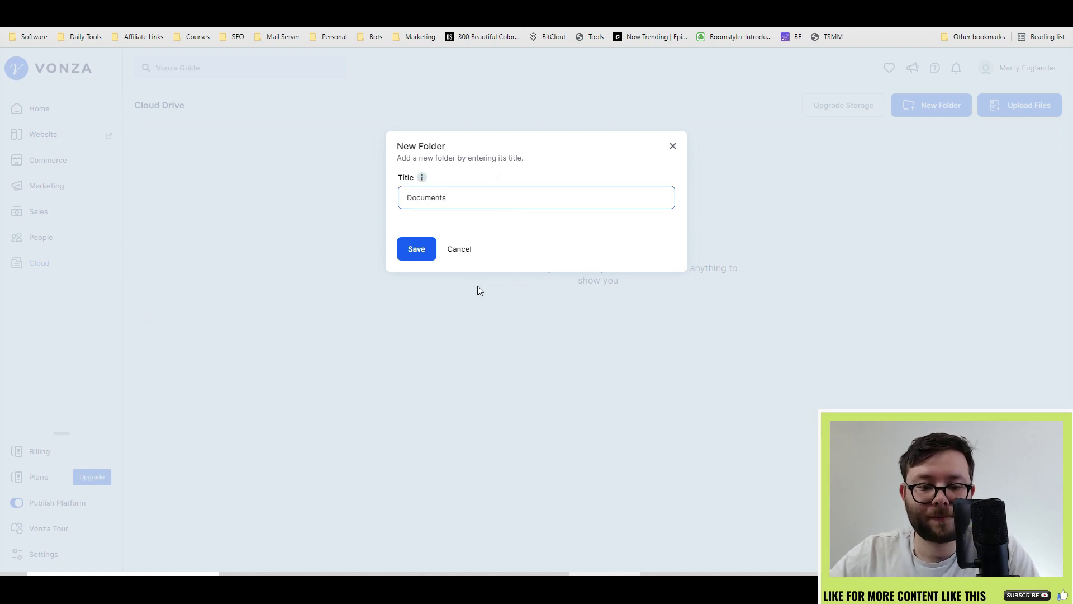
pyautogui.click(419, 255)
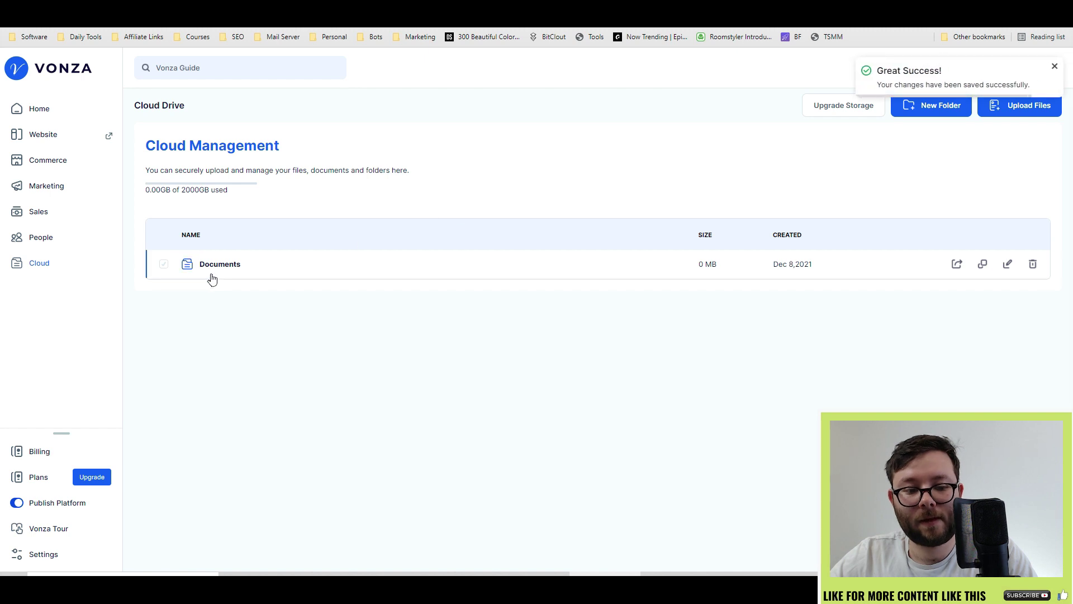
# Upload logo.png into the Documents folder and open its sharing options
pyautogui.click(212, 276)
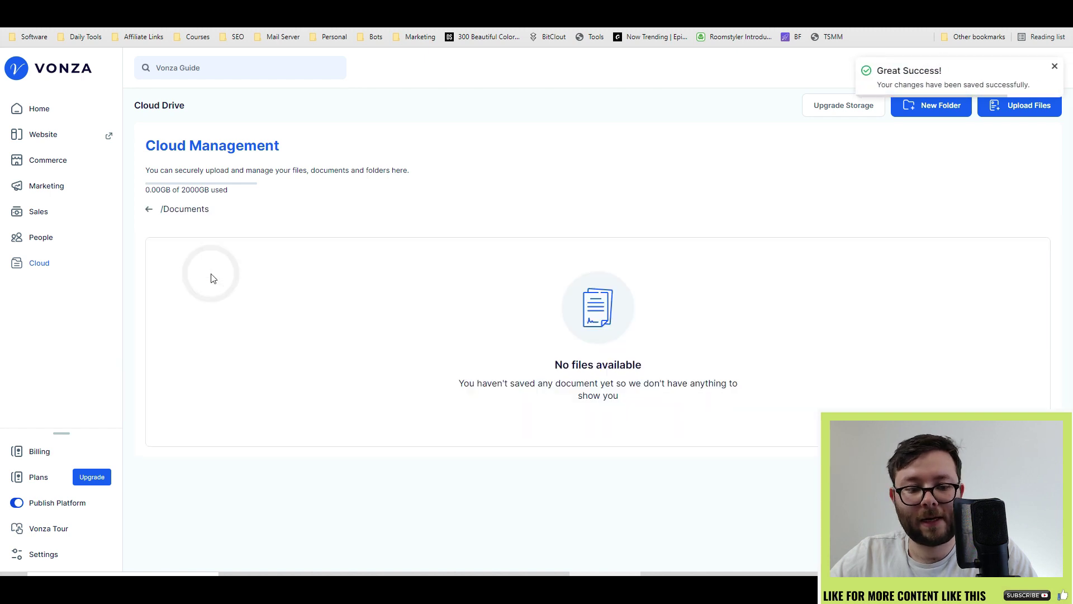
pyautogui.click(1022, 106)
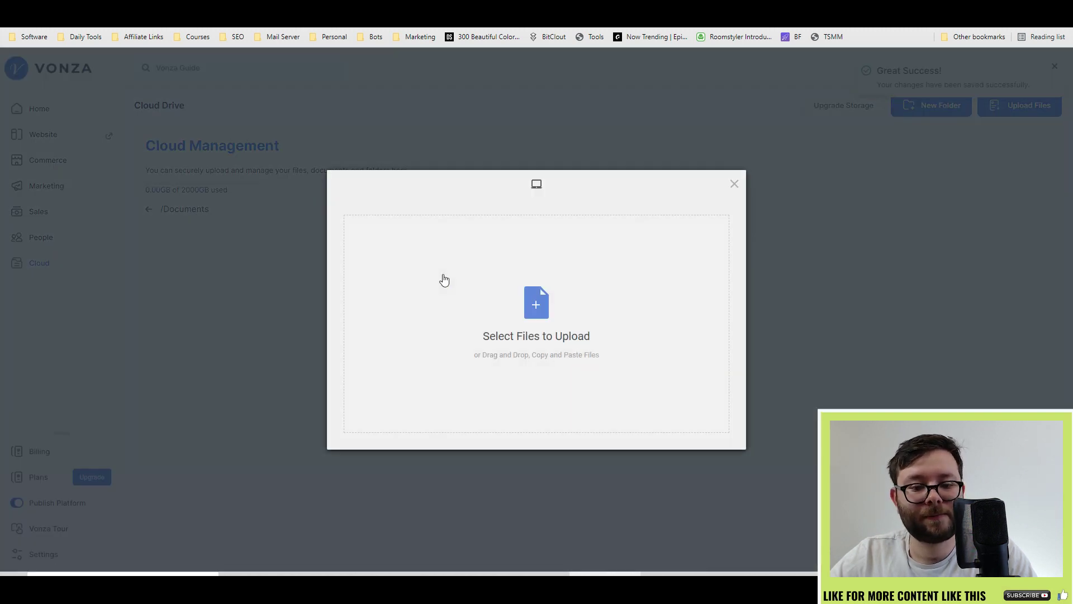
pyautogui.click(541, 302)
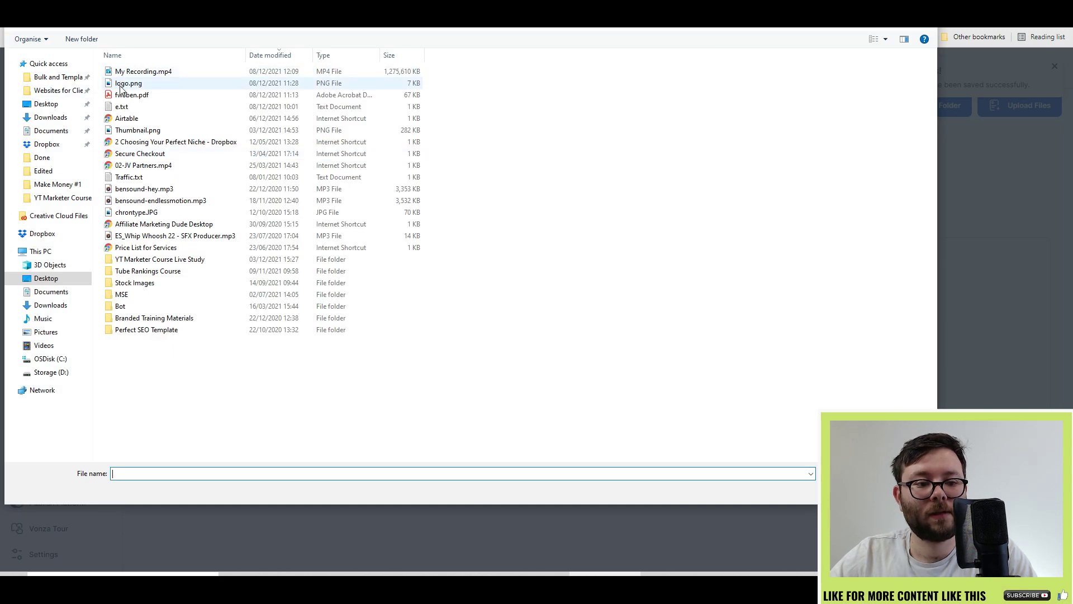
pyautogui.doubleClick(120, 84)
pyautogui.click(712, 435)
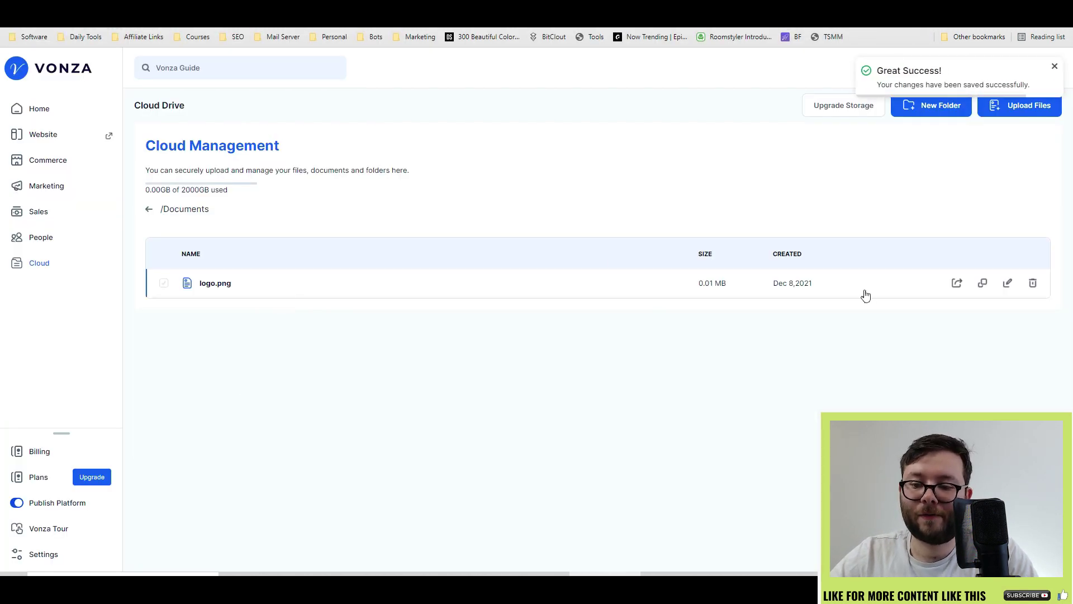
pyautogui.click(981, 284)
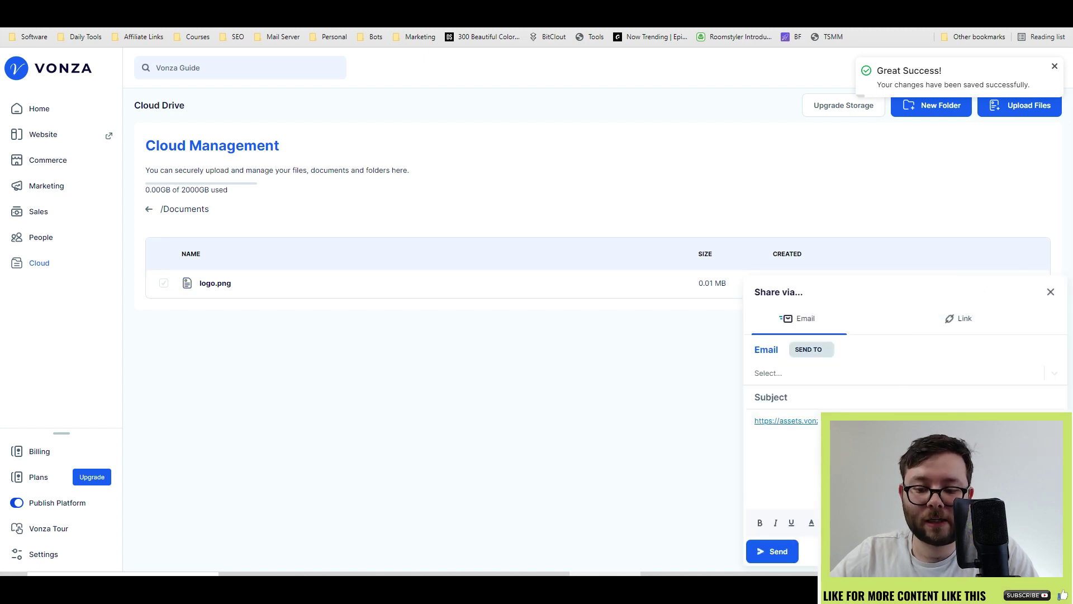
# Get logo.png's share link, then start adding an admin user and cancel
pyautogui.click(964, 319)
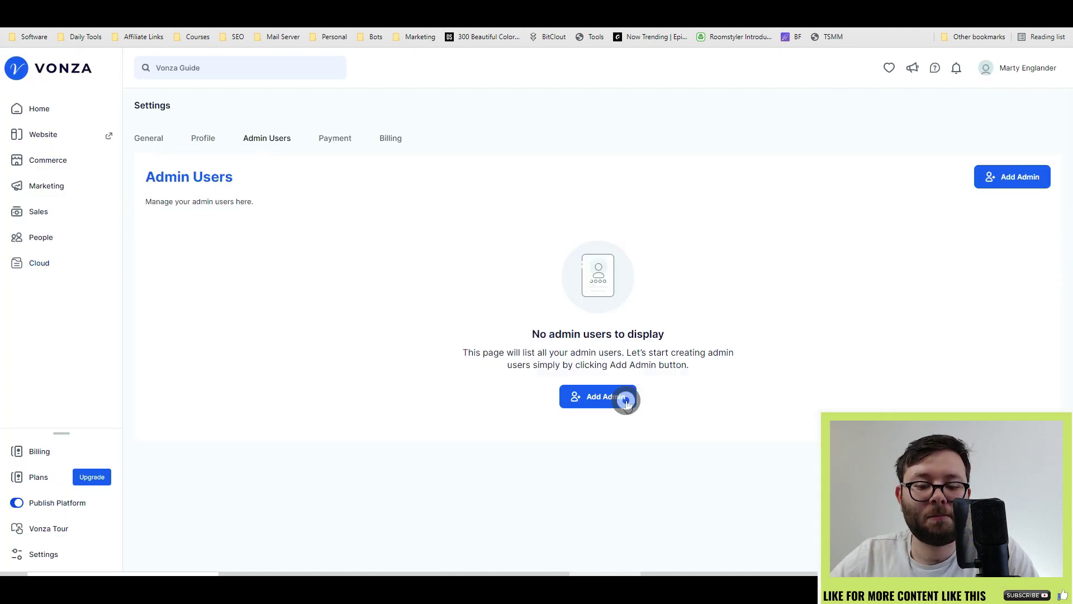
pyautogui.click(625, 401)
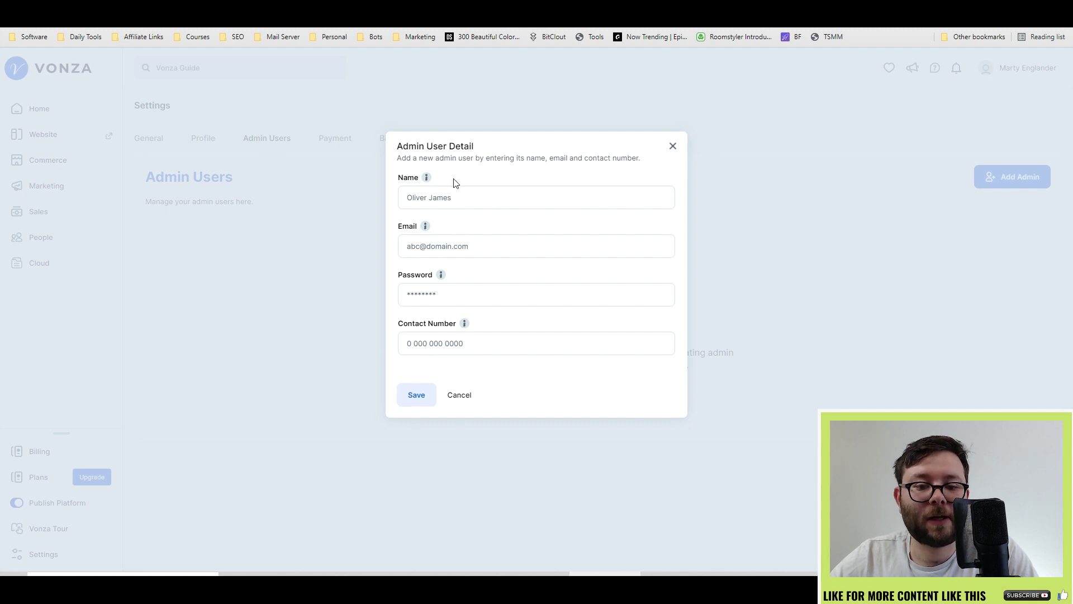
pyautogui.click(455, 398)
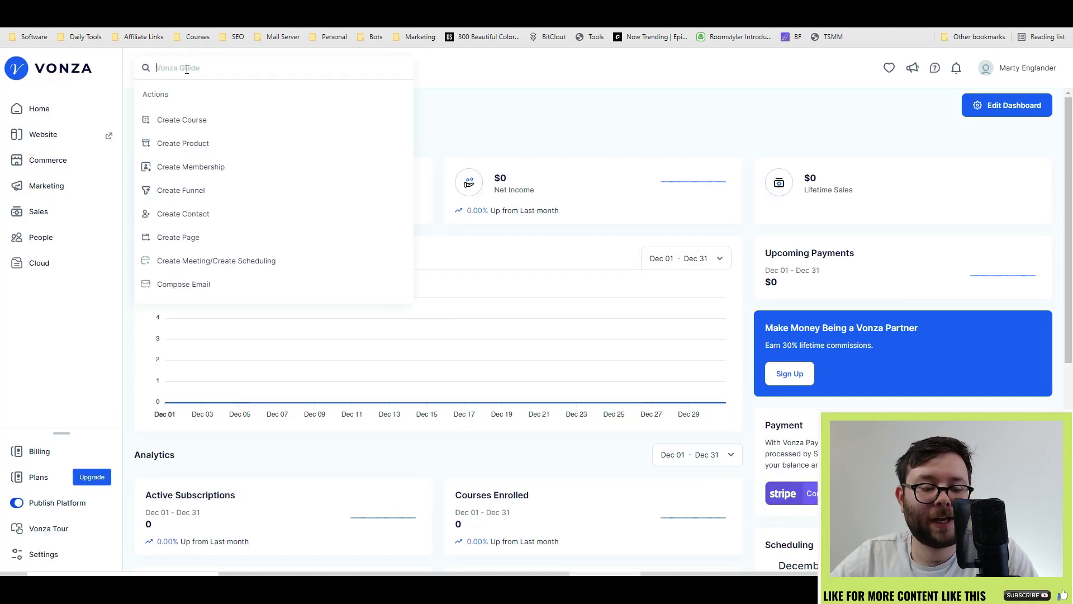
# Choose Create Product from the guide search's Actions list
pyautogui.click(179, 143)
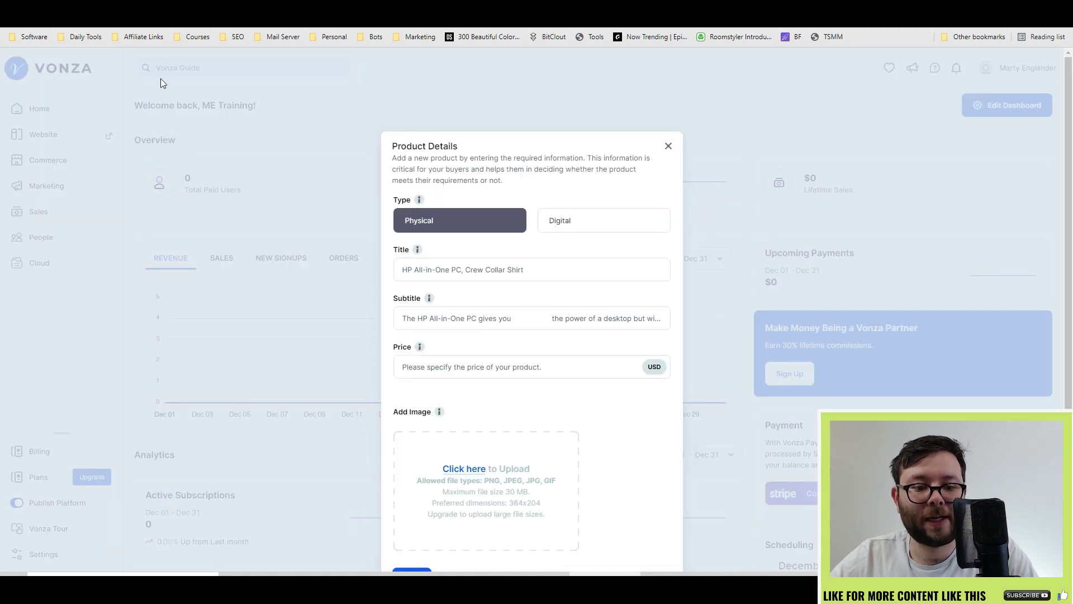